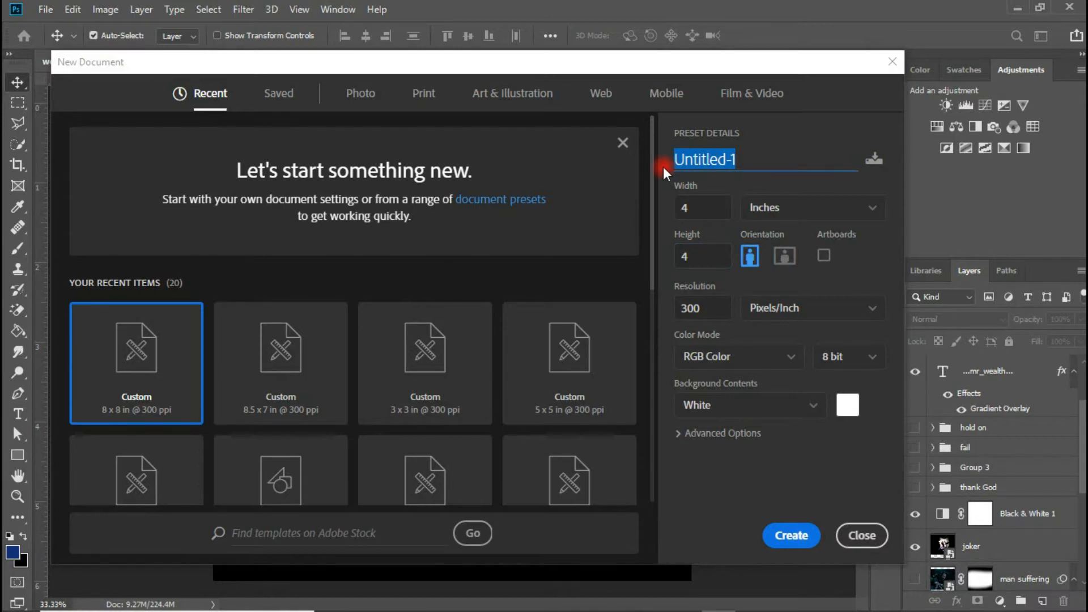
- Create a new blank white Photoshop document named 'donation flyer'
{"action": "type", "text": "donation flyer"}
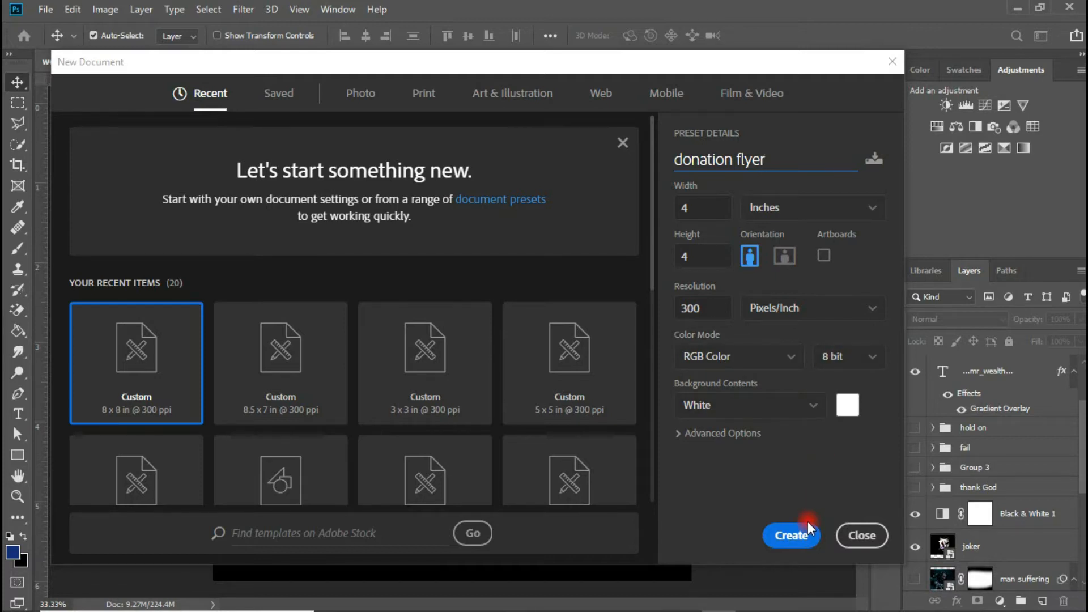
{"action": "left_click", "coordinate": [792, 535]}
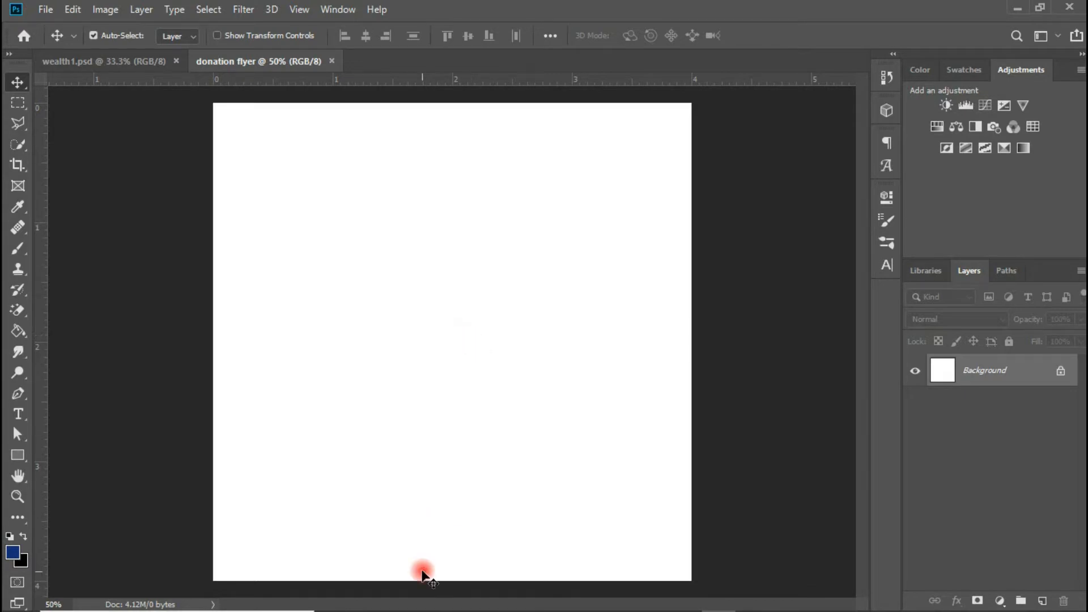
{"action": "mouse_move", "coordinate": [442, 600]}
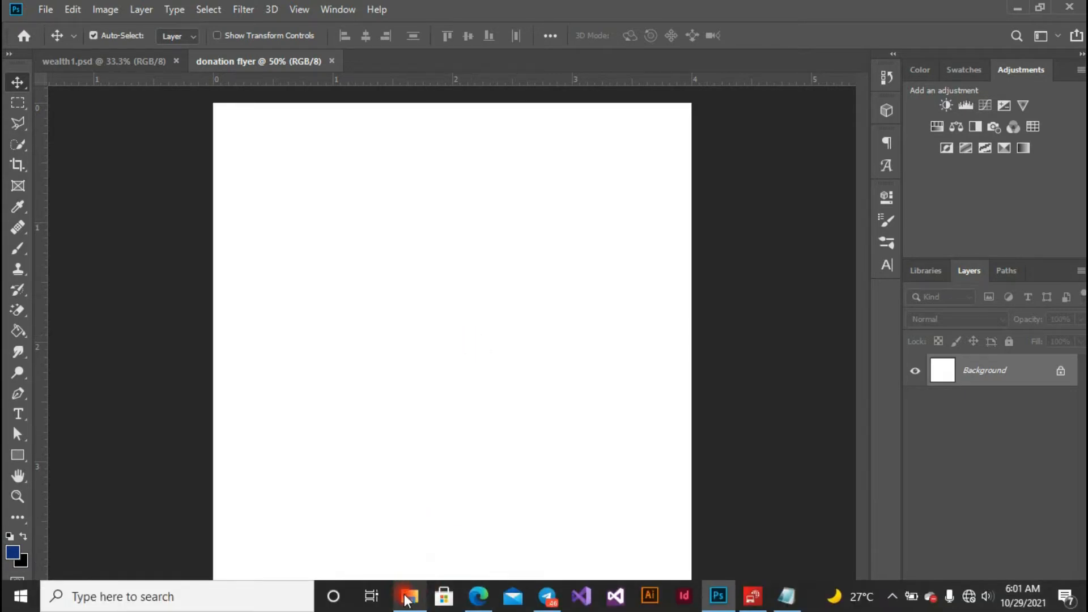
- Bring the Donation Resources folder forward and select New Text Document
{"action": "left_click", "coordinate": [414, 552]}
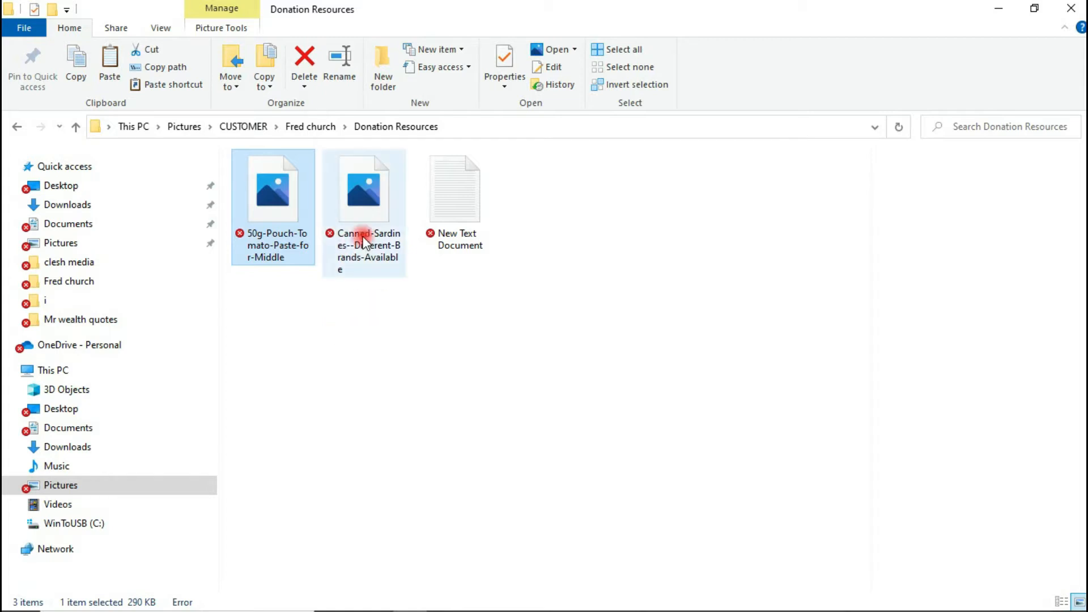
{"action": "mouse_move", "coordinate": [369, 237]}
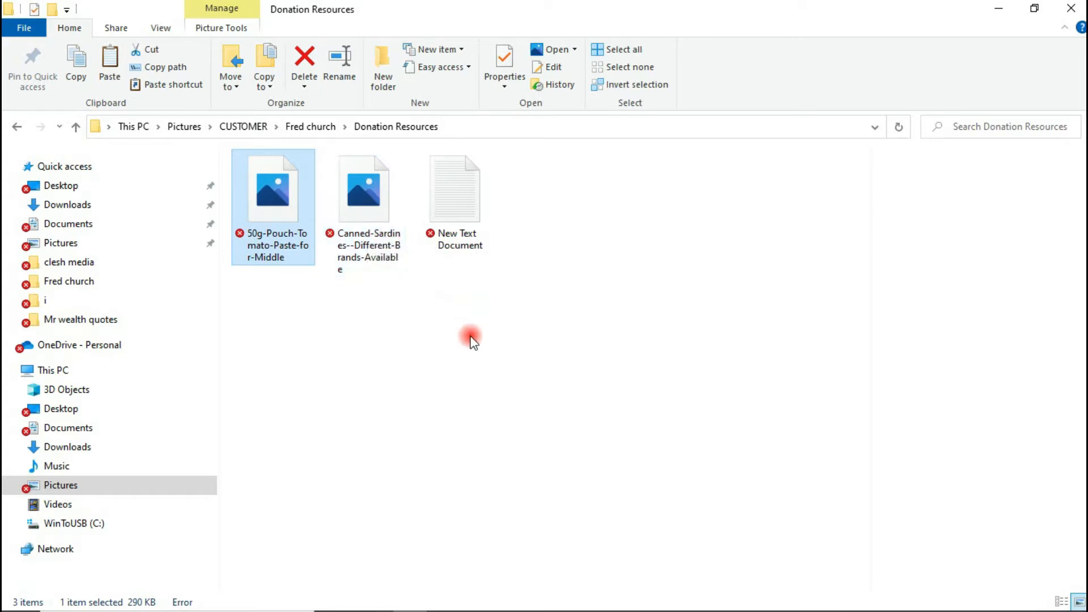
{"action": "left_click", "coordinate": [453, 208]}
- Open New Text Document in Notepad to show the flyer wording
{"action": "double_click", "coordinate": [453, 208]}
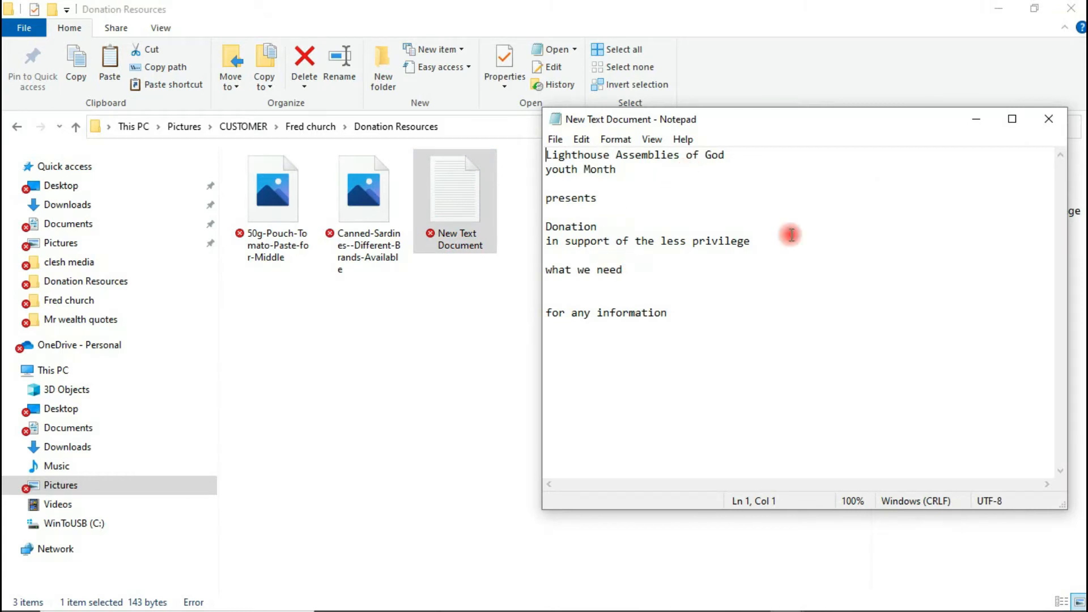
{"action": "left_click", "coordinate": [981, 126]}
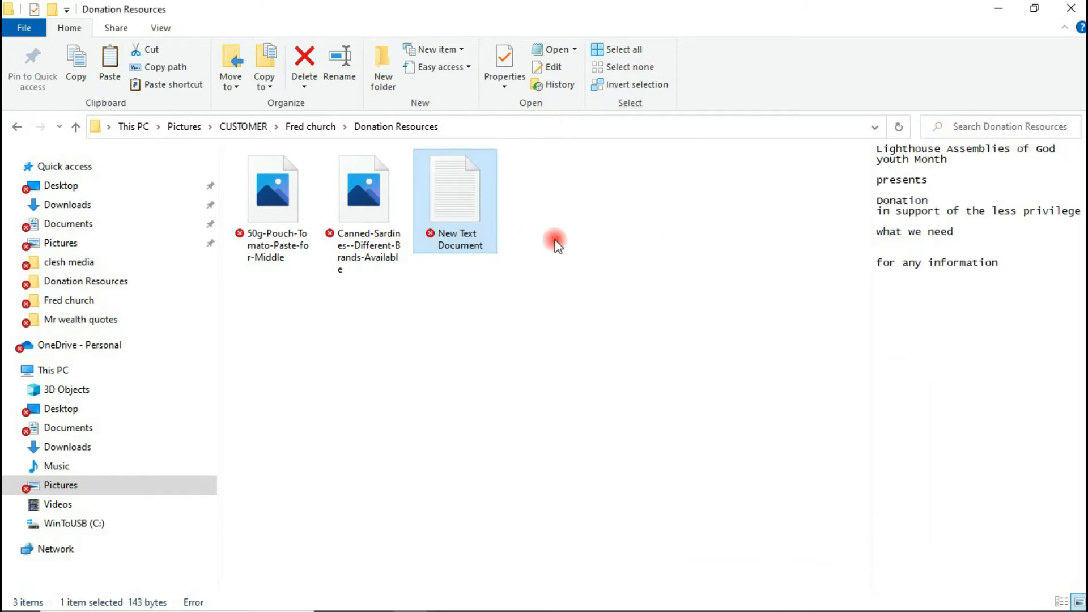
{"action": "mouse_move", "coordinate": [498, 611]}
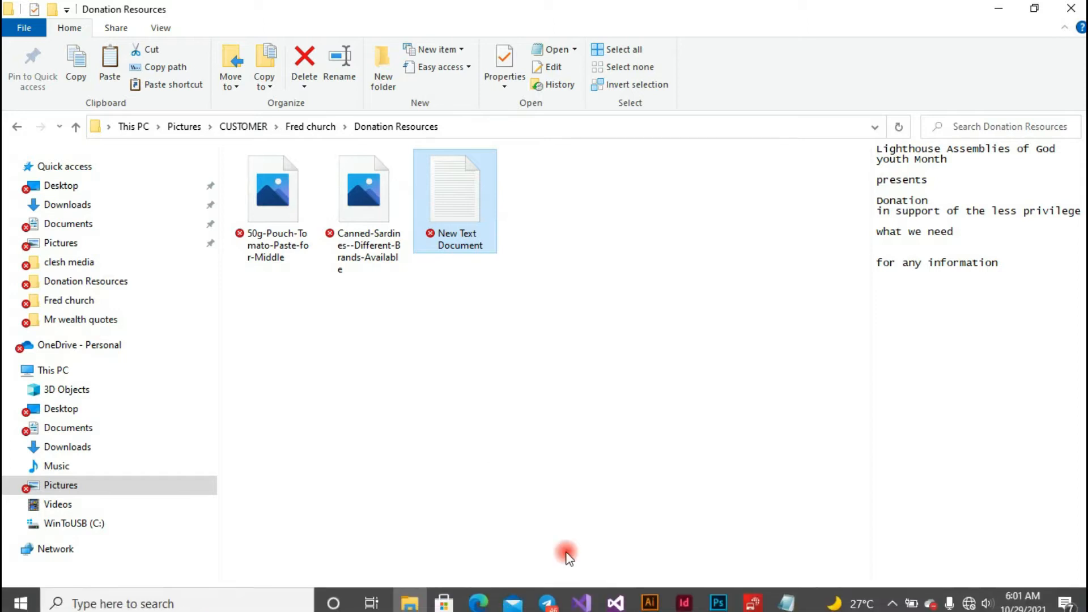
{"action": "left_click", "coordinate": [795, 604]}
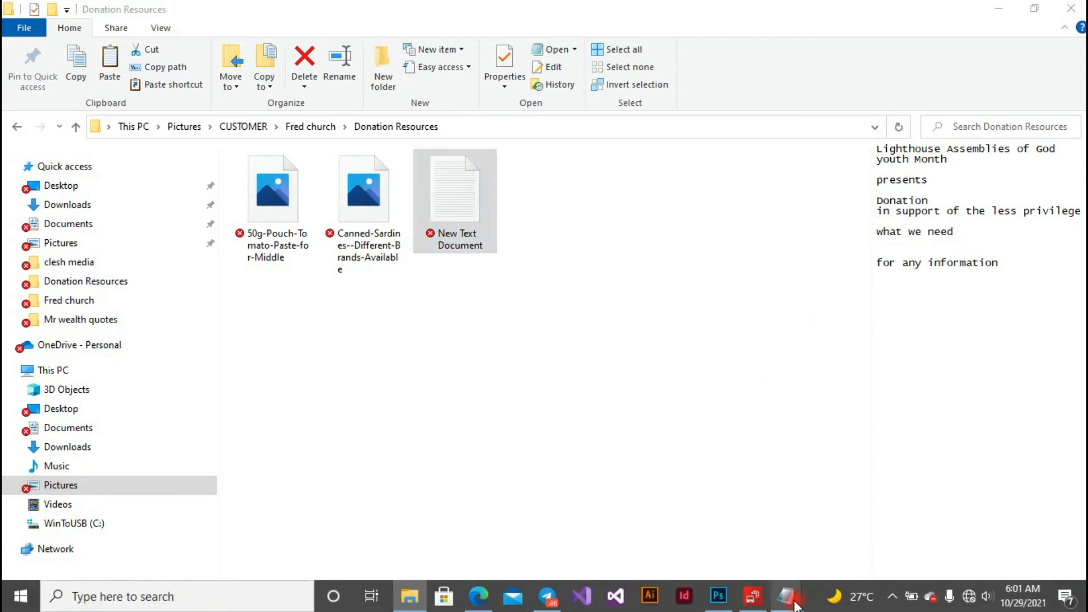
{"action": "left_click", "coordinate": [729, 515]}
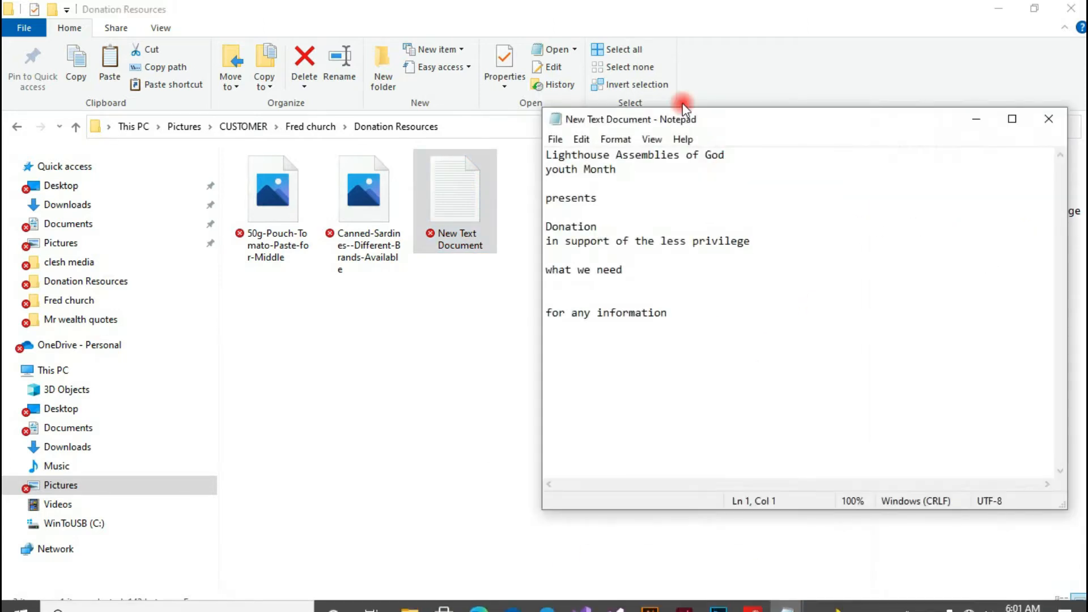
- Select the line 'Lighthouse Assemblies of God' and return to the Photoshop flyer
{"action": "left_click_drag", "start_coordinate": [548, 154], "coordinate": [750, 159]}
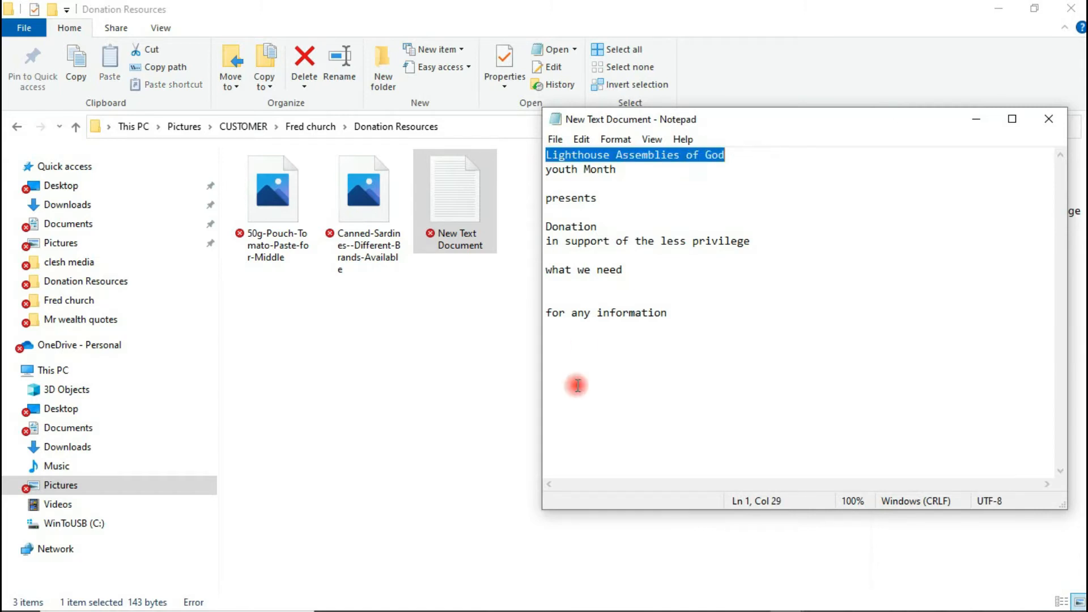
{"action": "mouse_move", "coordinate": [617, 600]}
{"action": "left_click", "coordinate": [718, 596]}
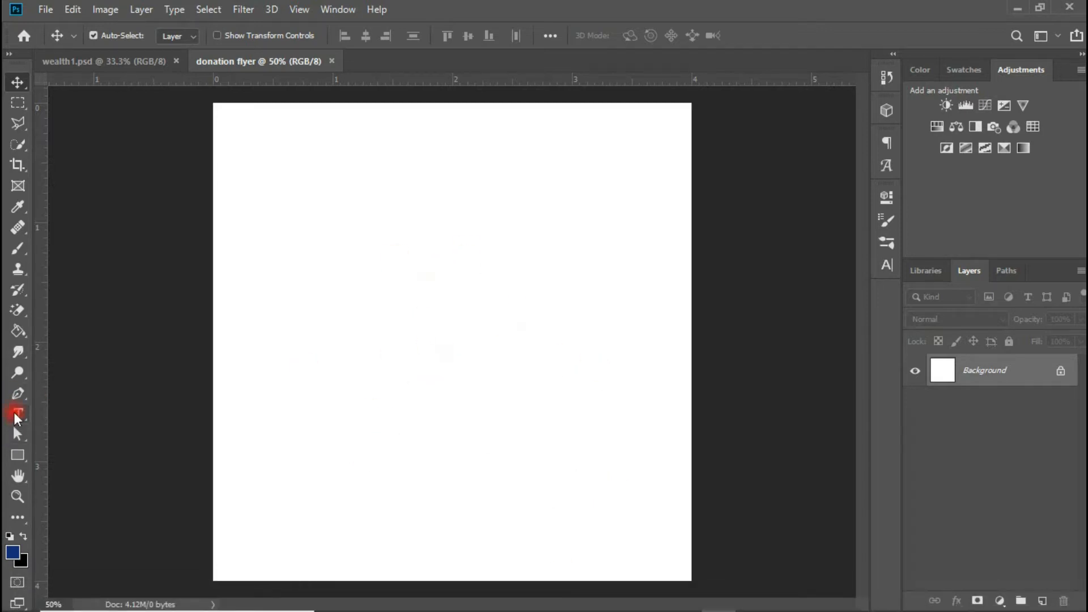
- Paste 'Lighthouse Assemblies of God' into a new text layer on the canvas
{"action": "left_click", "coordinate": [17, 415]}
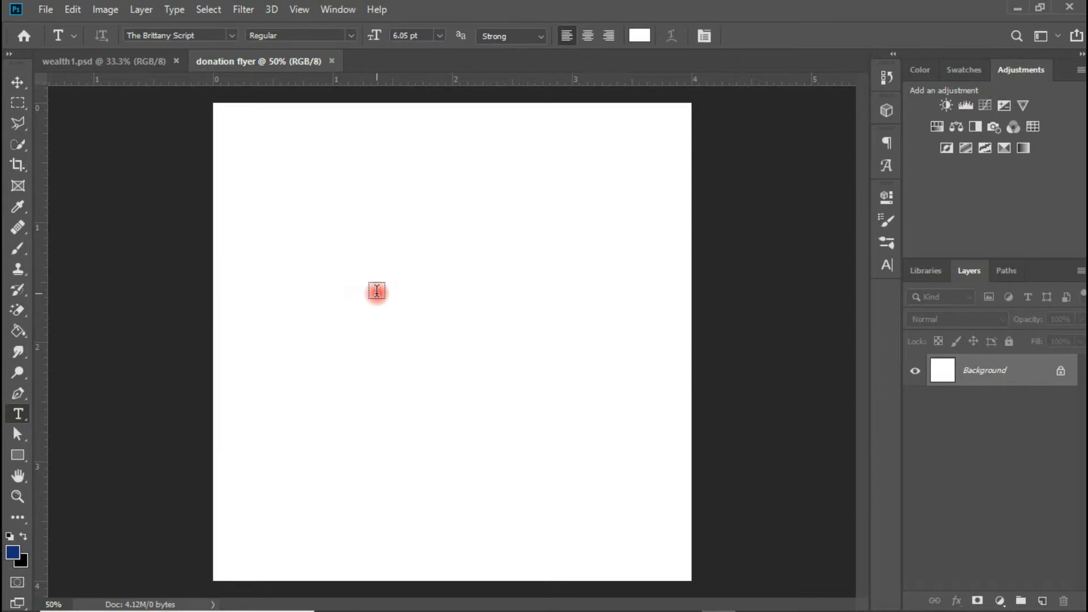
{"action": "left_click", "coordinate": [447, 297]}
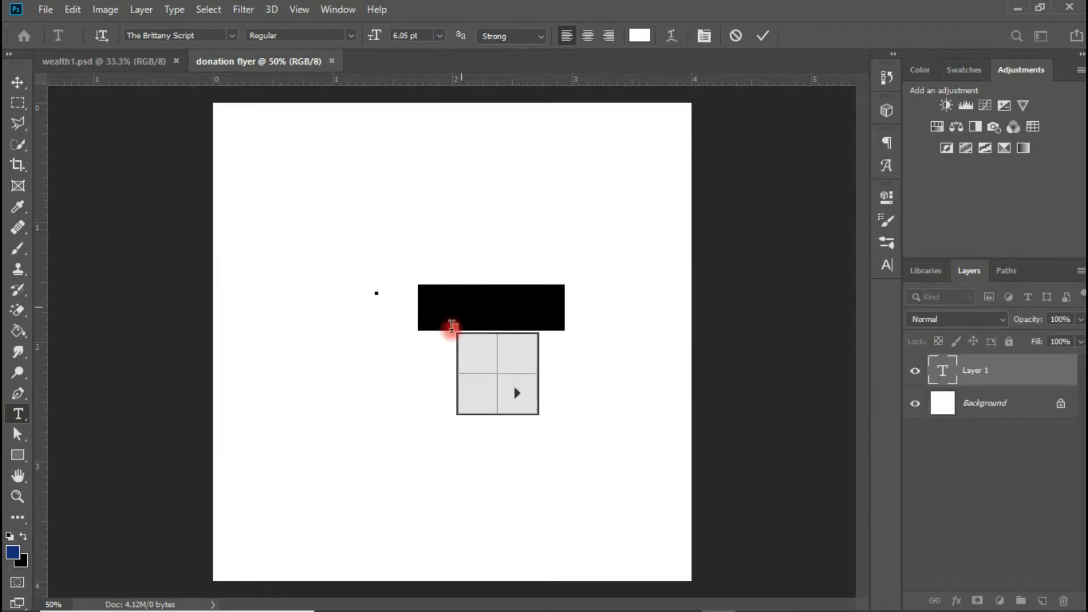
{"action": "key", "text": "ctrl+v"}
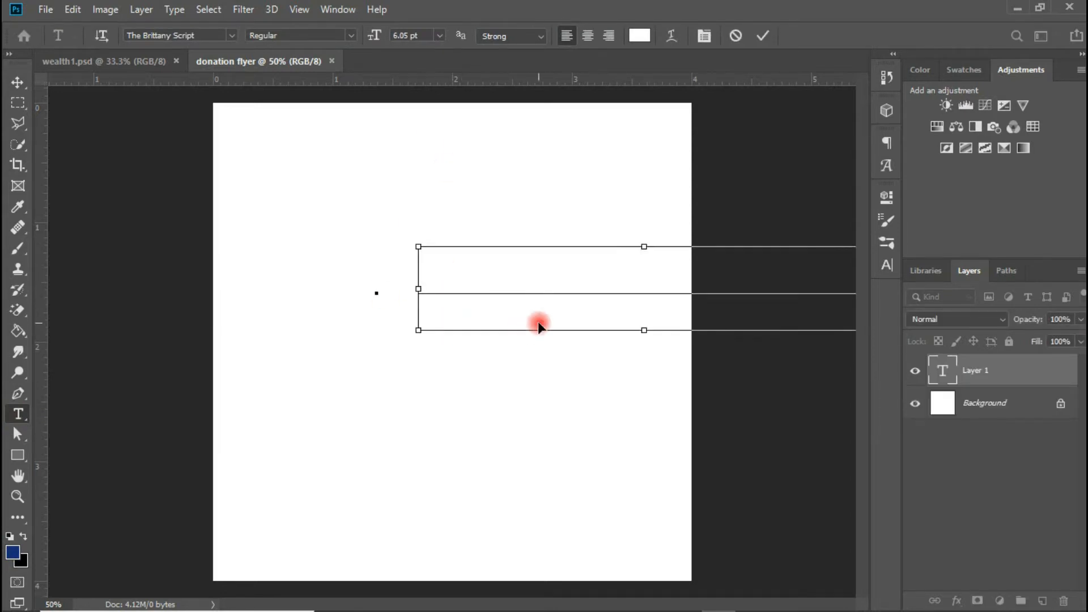
{"action": "key", "text": "ctrl+a"}
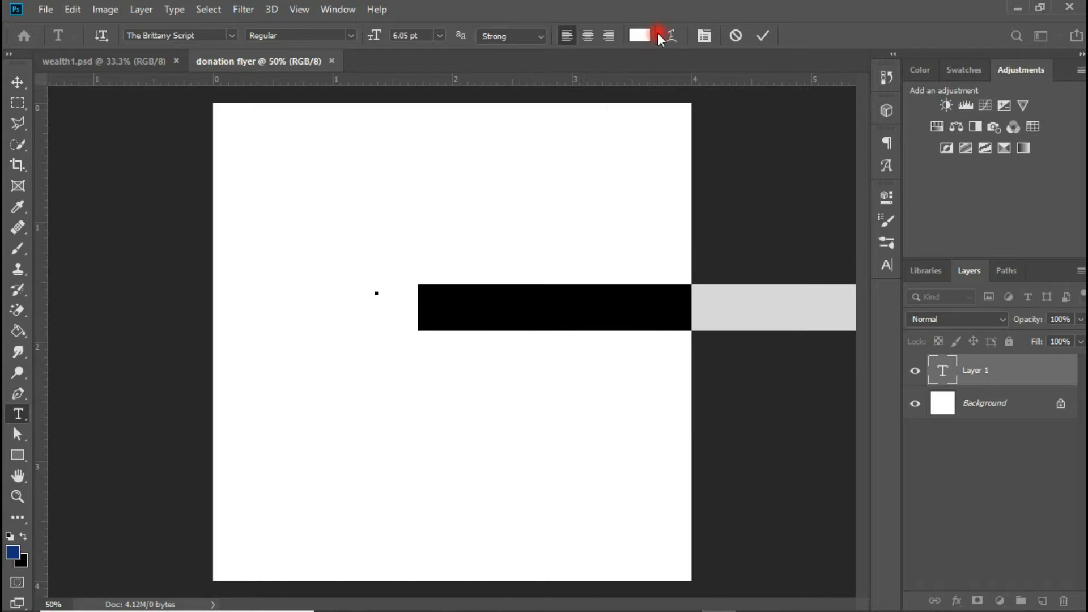
- Colour the church name black (#000000) and move it toward the upper left
{"action": "left_click", "coordinate": [639, 35]}
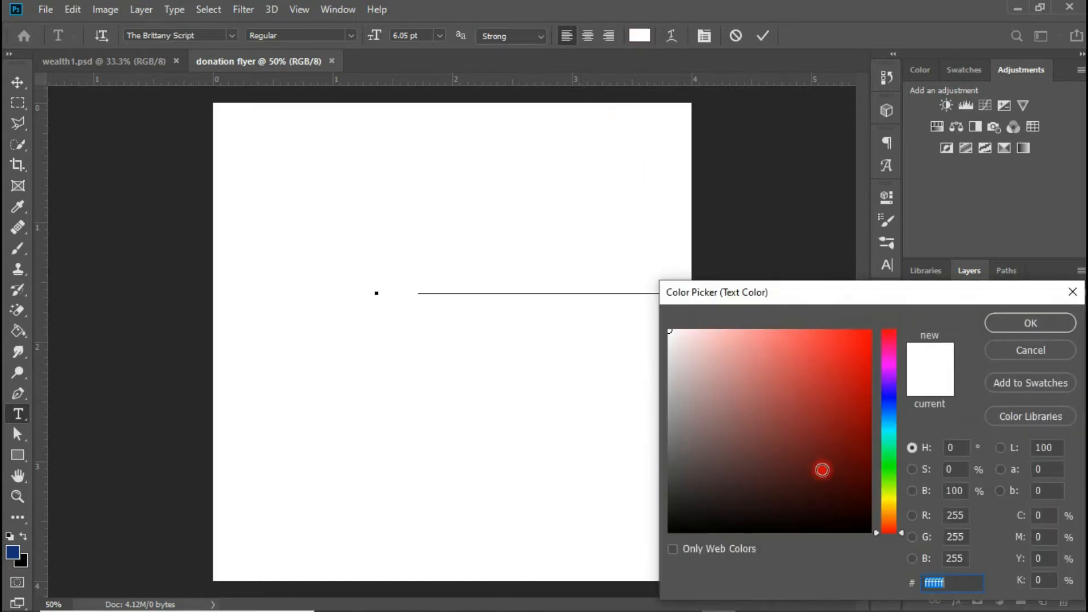
{"action": "left_click_drag", "start_coordinate": [869, 524], "coordinate": [889, 546]}
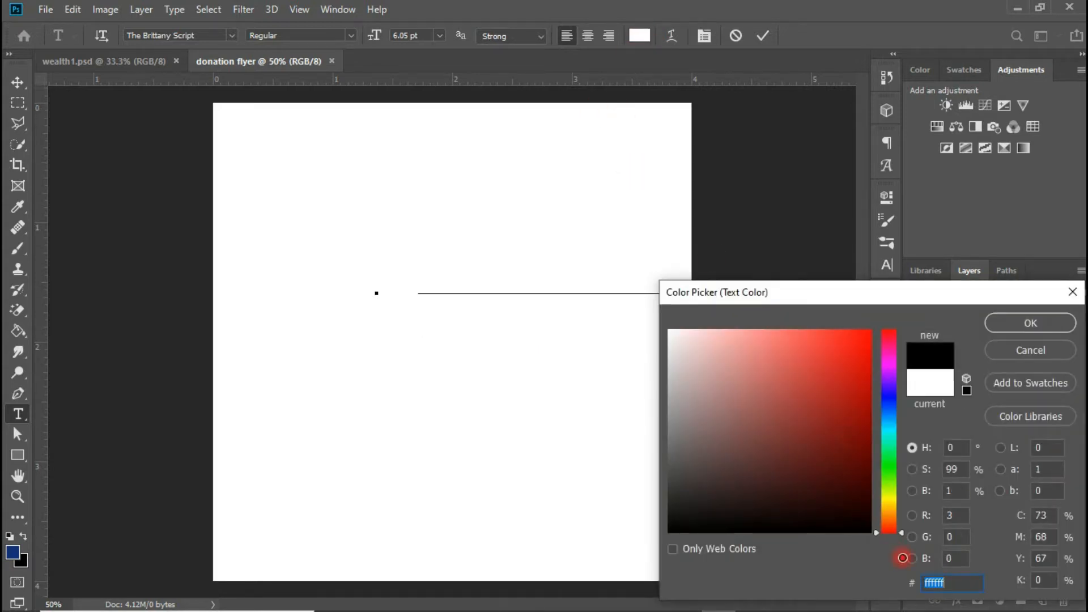
{"action": "left_click", "coordinate": [1029, 322]}
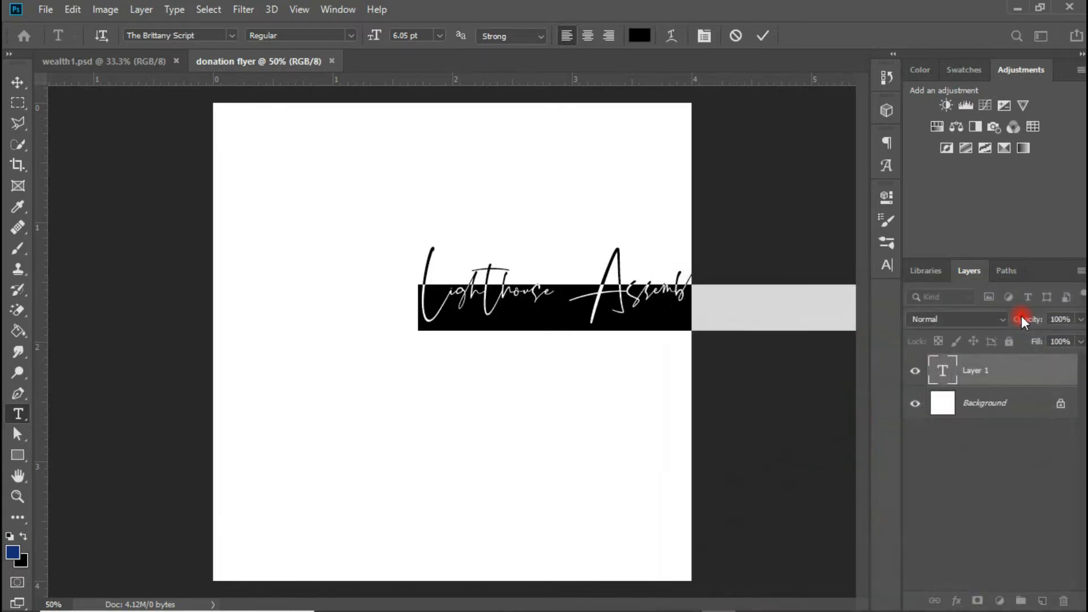
{"action": "left_click", "coordinate": [17, 82]}
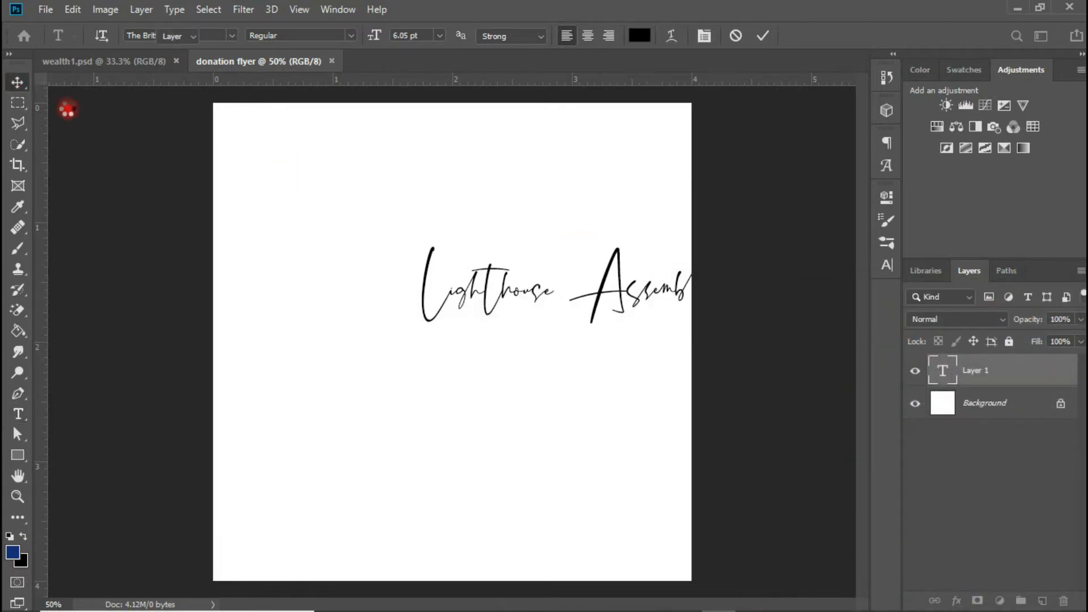
{"action": "left_click_drag", "start_coordinate": [614, 267], "coordinate": [419, 220]}
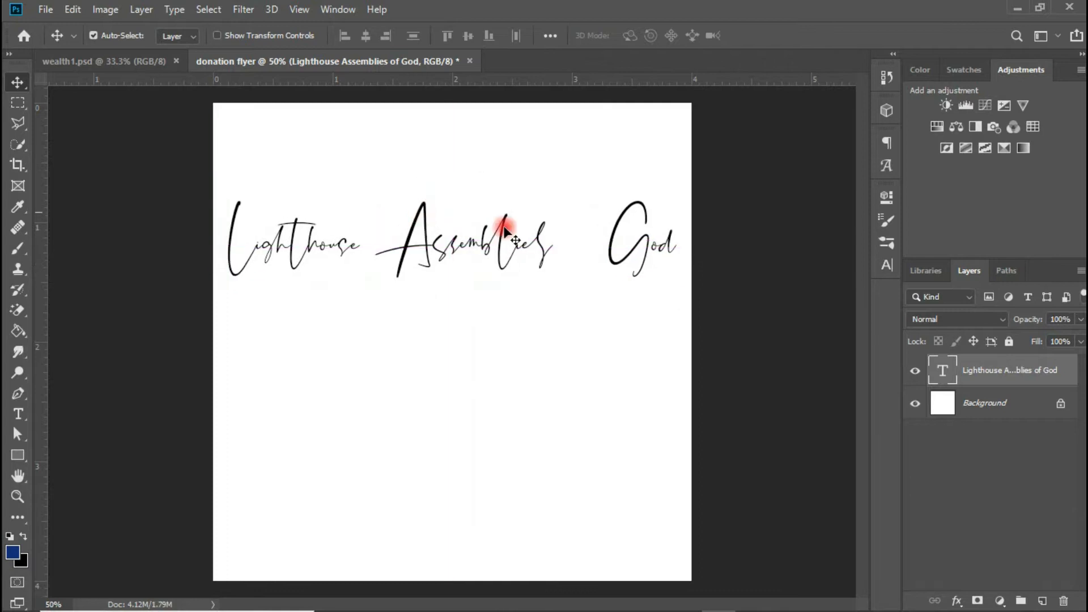
- Change the church name's font to Myriad Pro Regular
{"action": "left_click", "coordinate": [885, 265]}
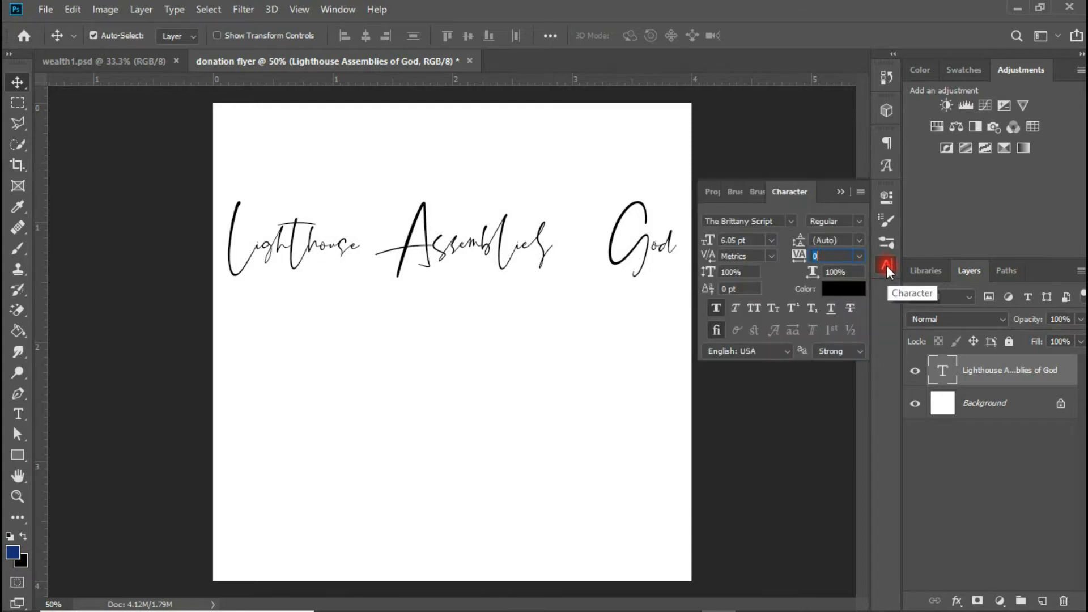
{"action": "left_click", "coordinate": [342, 10]}
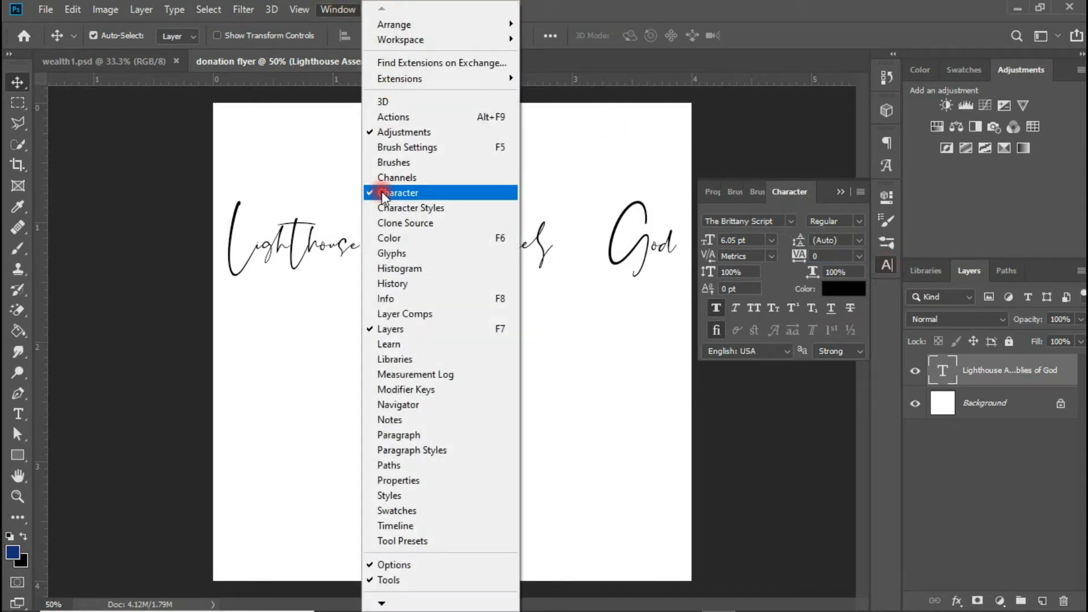
{"action": "left_click", "coordinate": [780, 226]}
{"action": "left_click", "coordinate": [788, 220]}
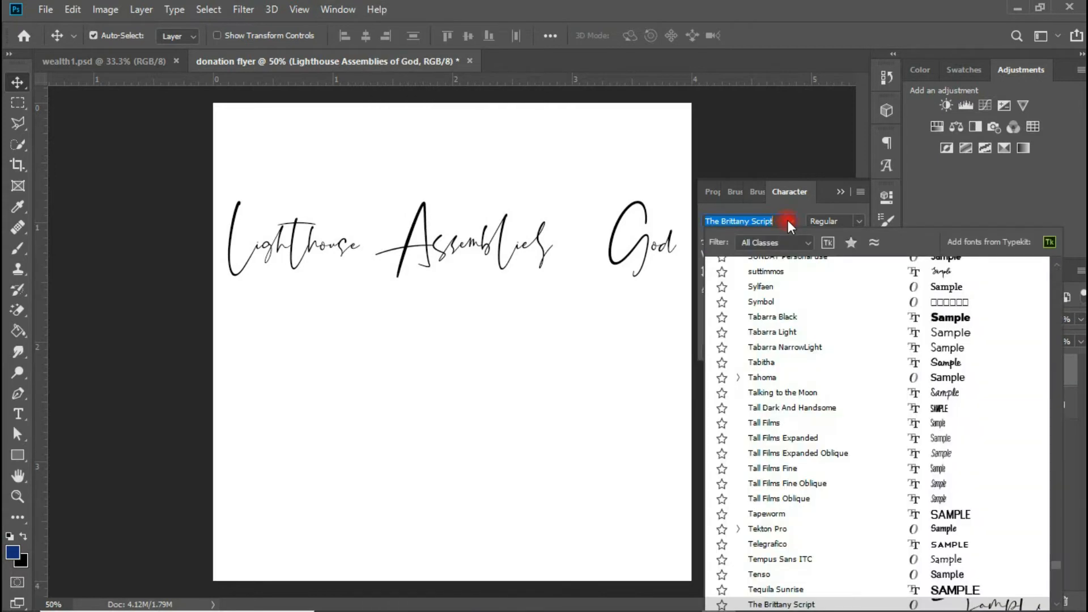
{"action": "left_click_drag", "start_coordinate": [779, 220], "coordinate": [690, 222]}
{"action": "type", "text": "m"}
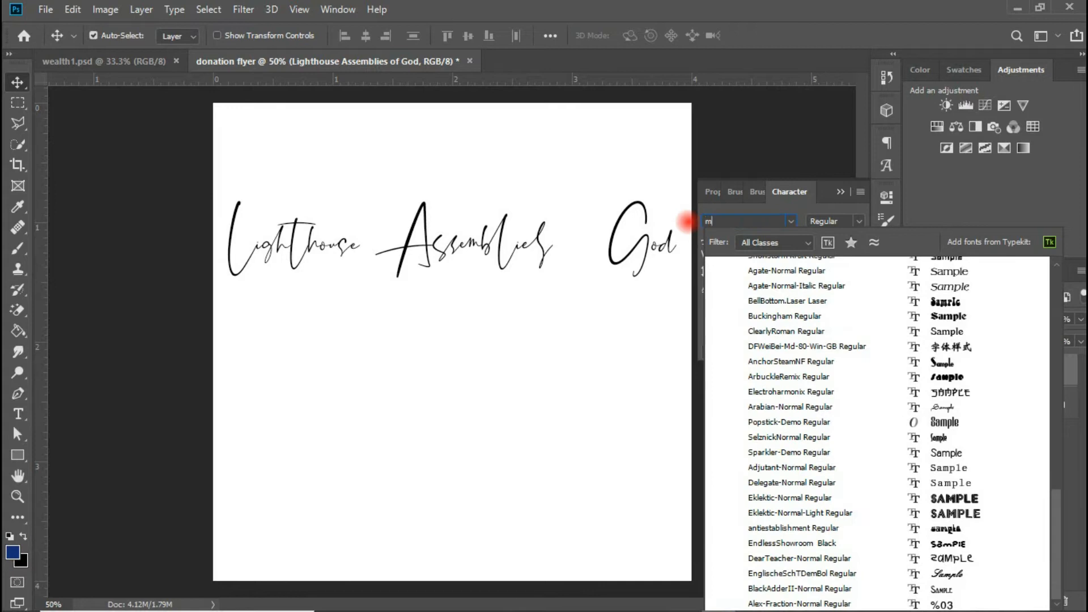
{"action": "type", "text": "yriad pro"}
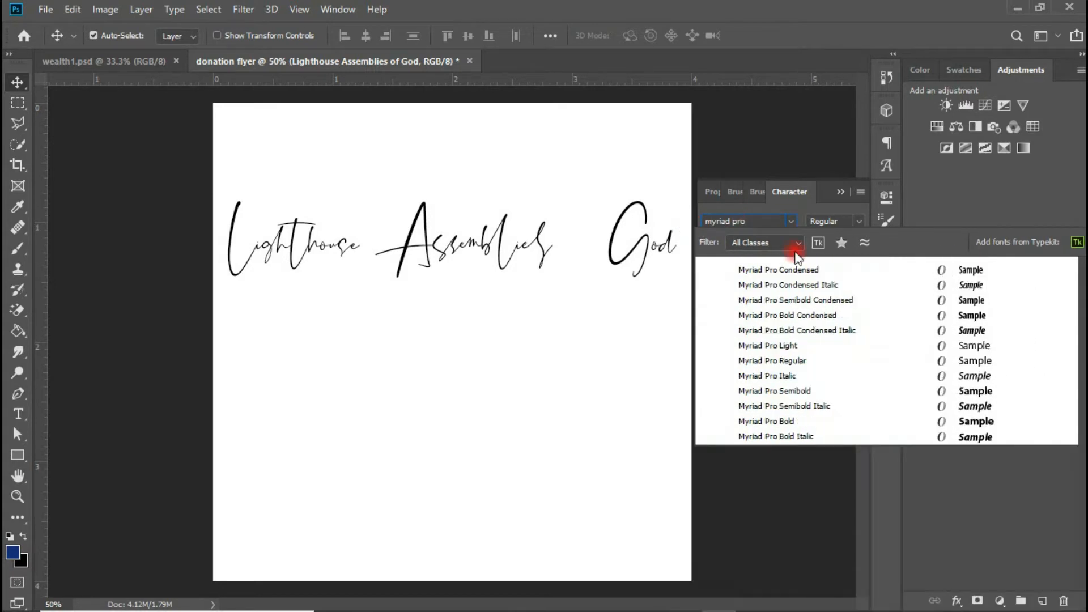
{"action": "left_click", "coordinate": [770, 360]}
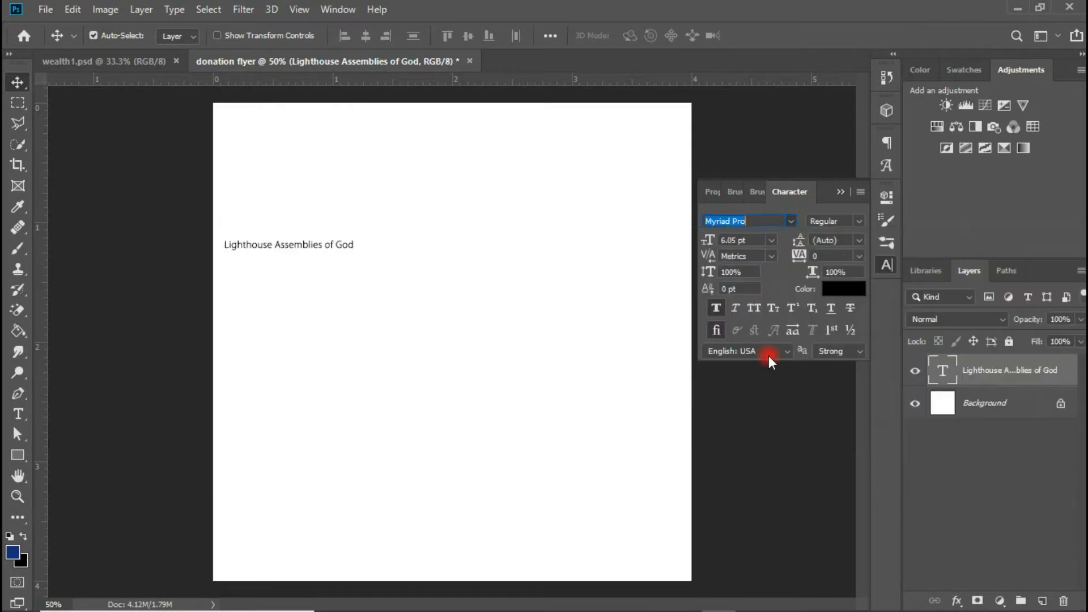
- Set the church name in all caps and move it to the top centre
{"action": "left_click", "coordinate": [791, 220]}
{"action": "left_click", "coordinate": [791, 220]}
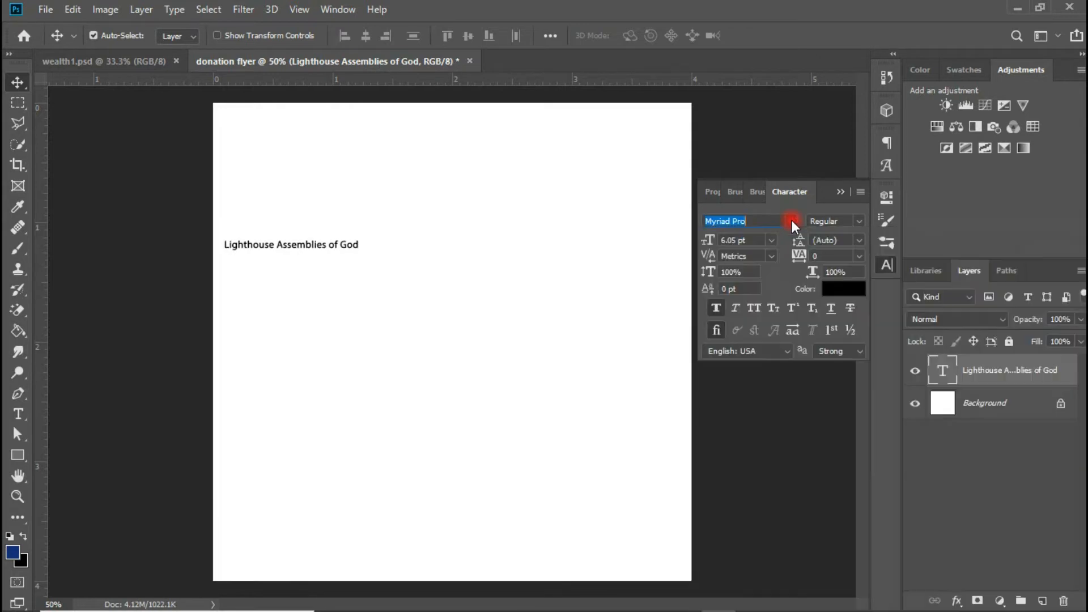
{"action": "left_click", "coordinate": [716, 307]}
{"action": "left_click", "coordinate": [755, 307]}
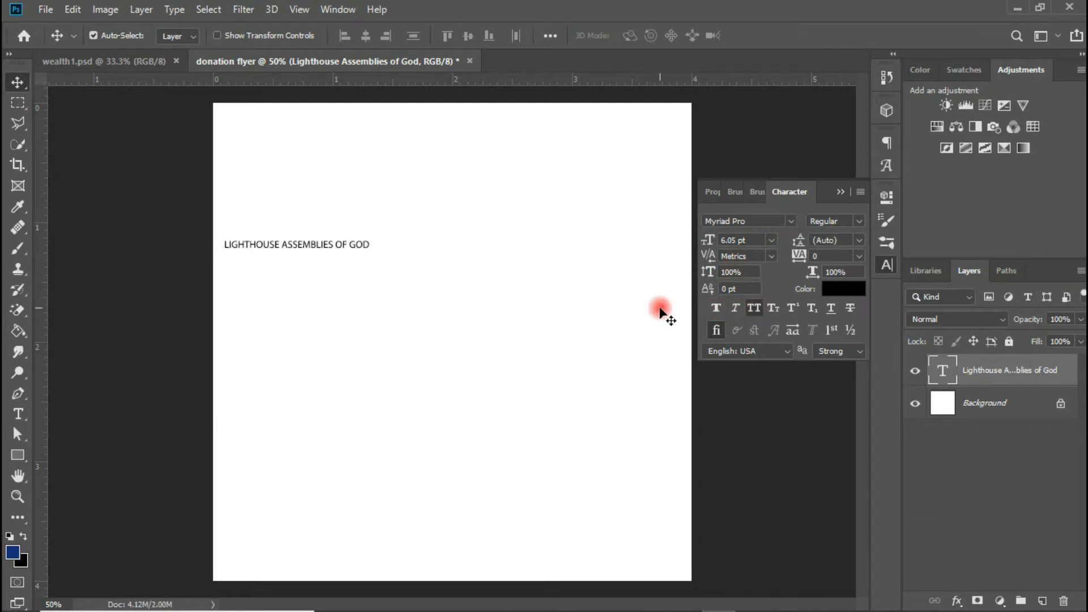
{"action": "left_click_drag", "start_coordinate": [314, 247], "coordinate": [457, 142]}
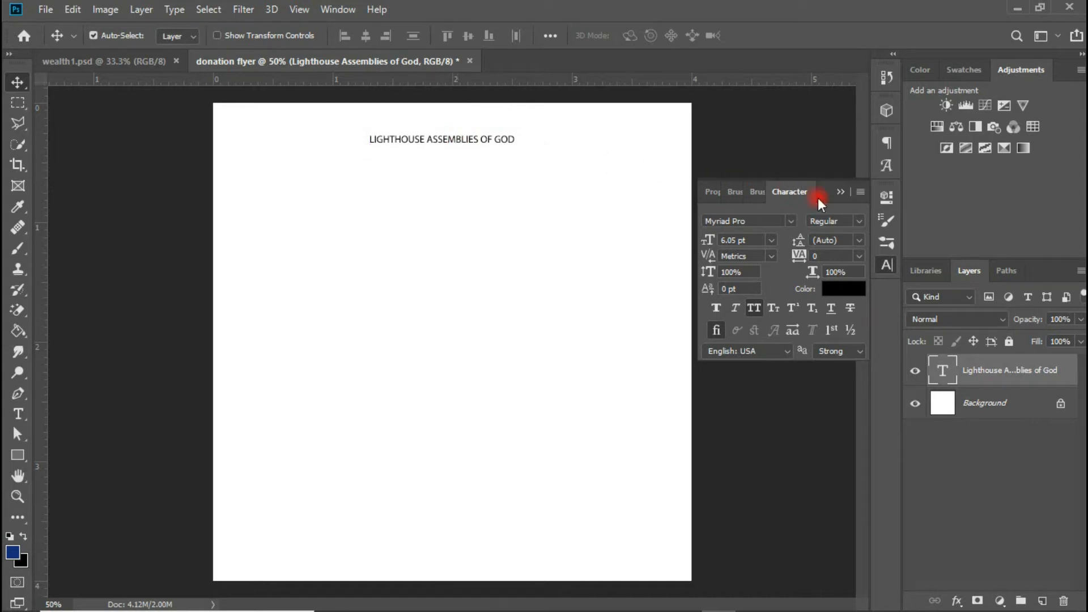
- Make the church name Myriad Pro Semibold with 340 tracking and duplicate it below
{"action": "left_click", "coordinate": [859, 221]}
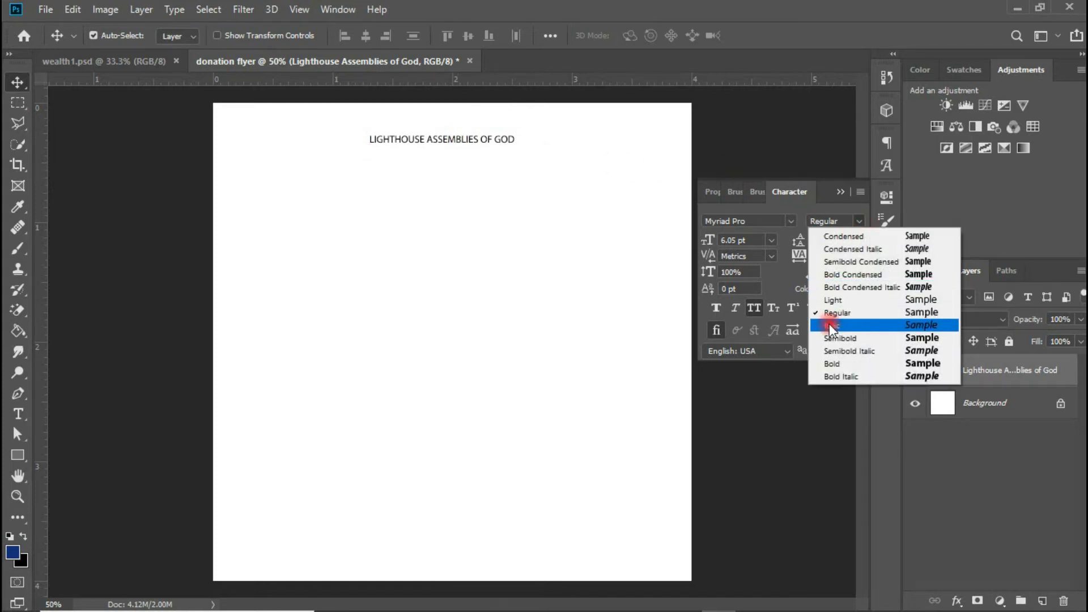
{"action": "left_click", "coordinate": [832, 335]}
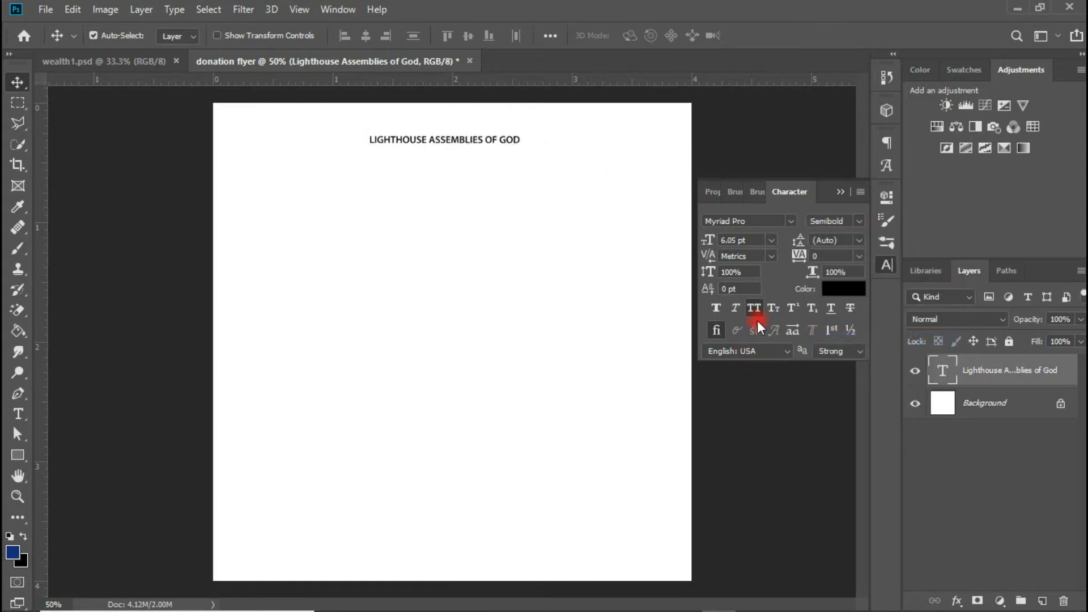
{"action": "left_click_drag", "start_coordinate": [465, 140], "coordinate": [468, 132]}
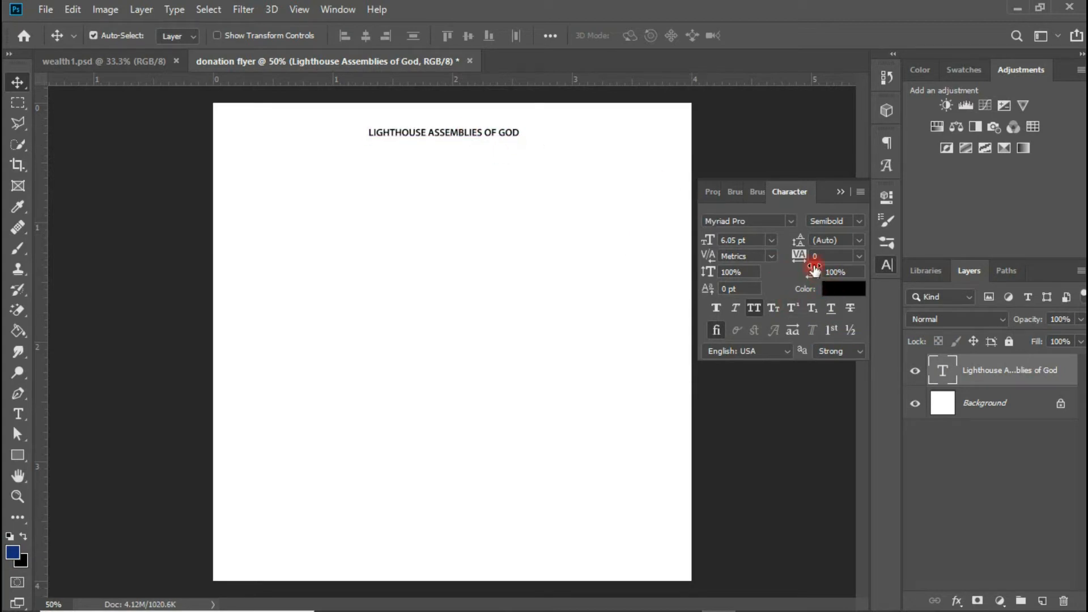
{"action": "left_click_drag", "start_coordinate": [798, 256], "coordinate": [812, 256]}
{"action": "left_click_drag", "start_coordinate": [506, 138], "coordinate": [466, 133]}
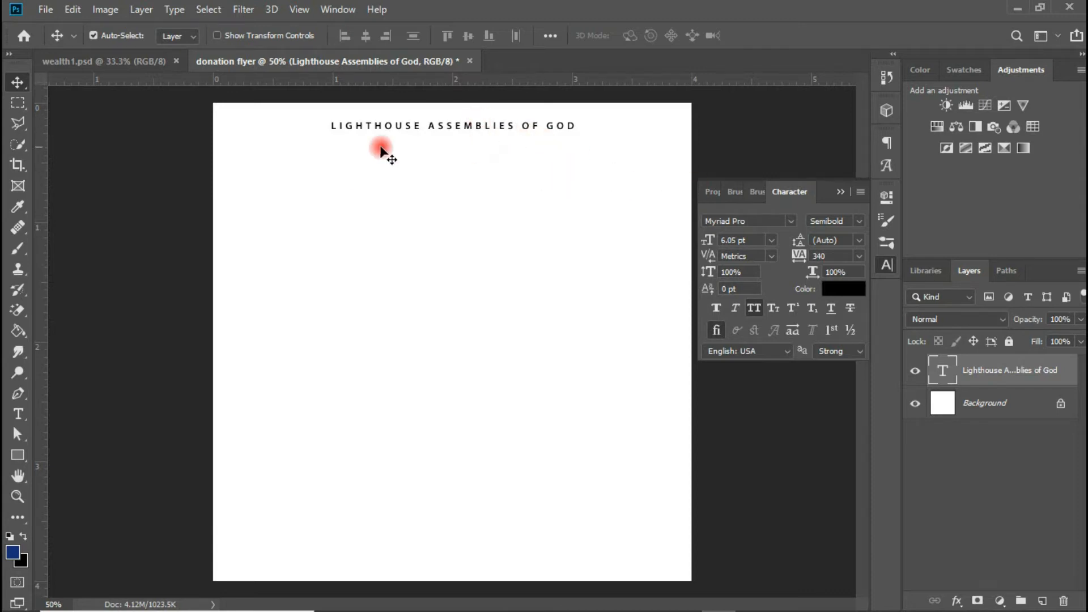
{"action": "left_click_drag", "start_coordinate": [429, 126], "coordinate": [438, 160]}
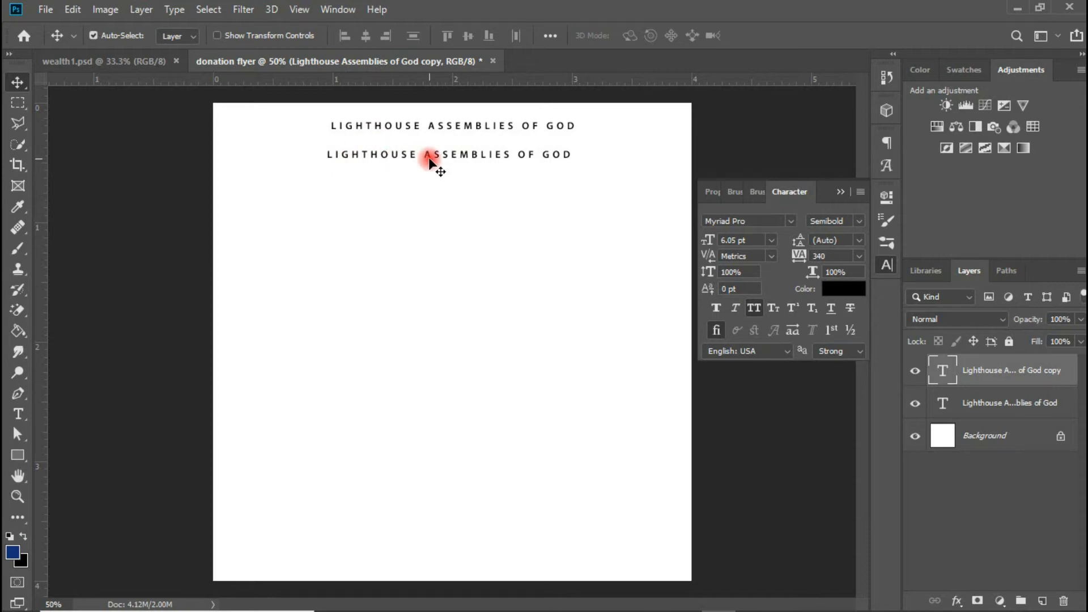
- Retype the duplicated line as 'YOUTH MONTH' and centre it under the church name
{"action": "left_click_drag", "start_coordinate": [440, 164], "coordinate": [448, 165]}
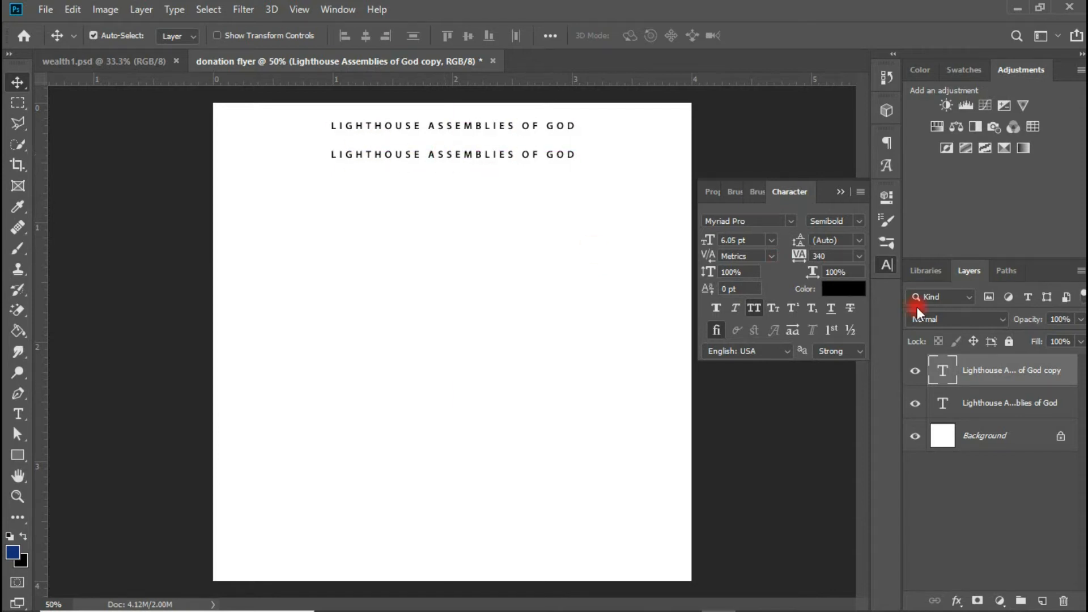
{"action": "double_click", "coordinate": [943, 374]}
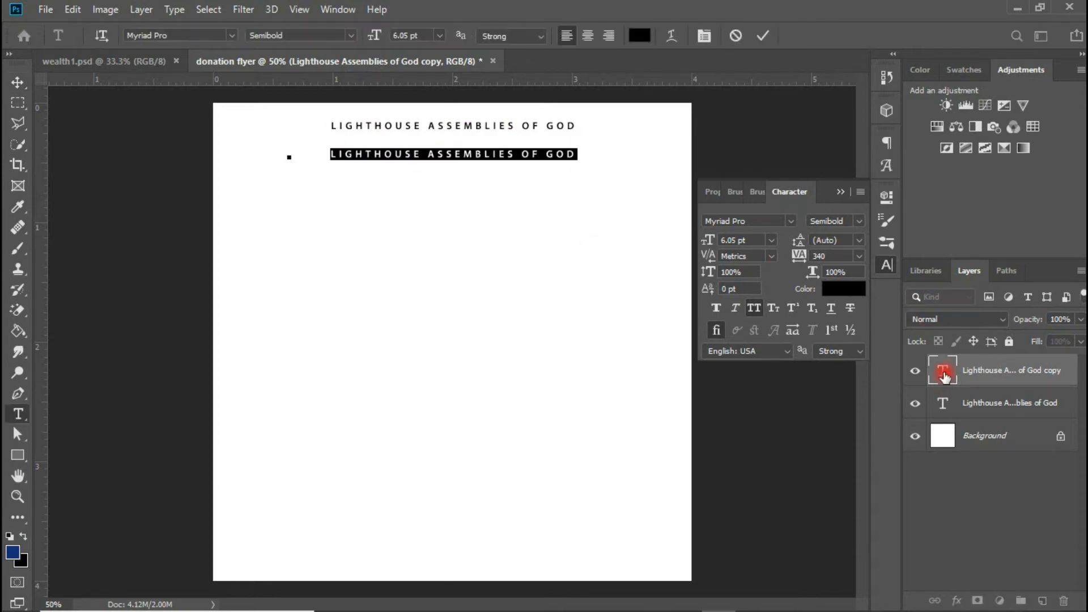
{"action": "type", "text": "YOUTH M"}
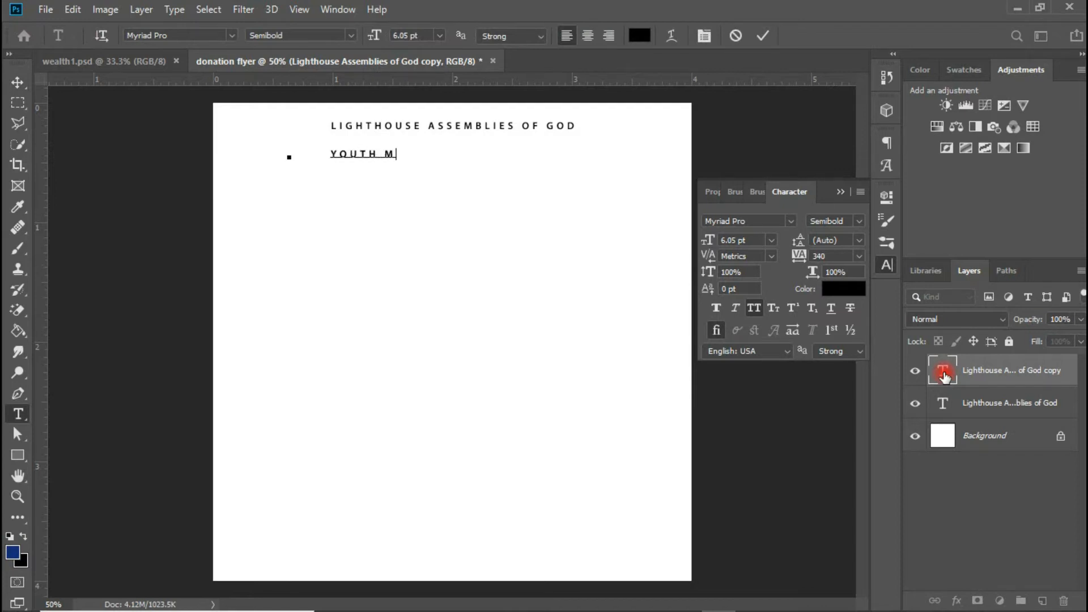
{"action": "type", "text": "ONTH"}
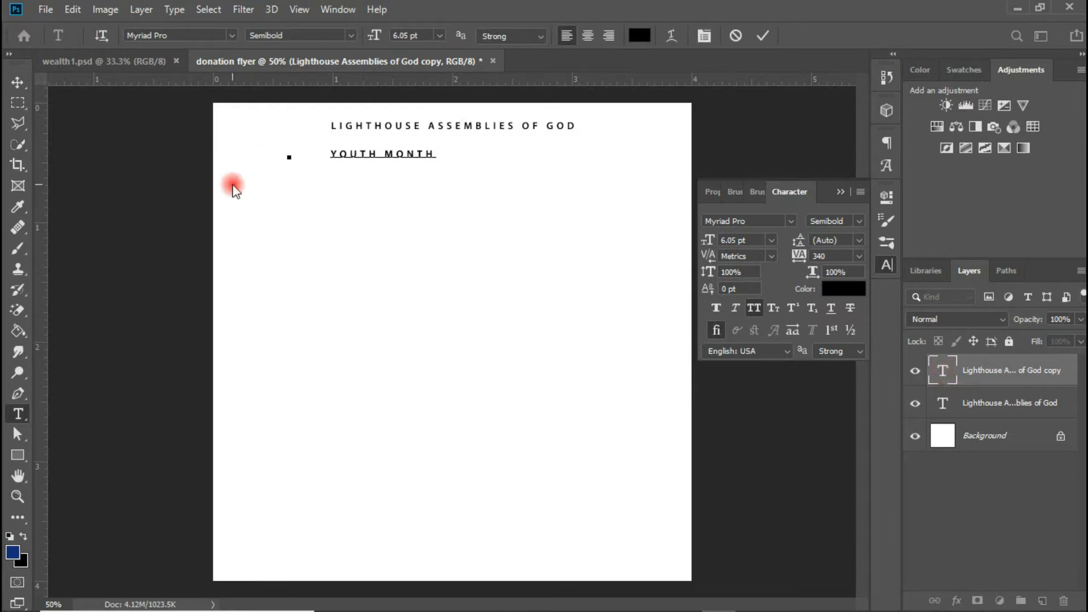
{"action": "left_click", "coordinate": [9, 83]}
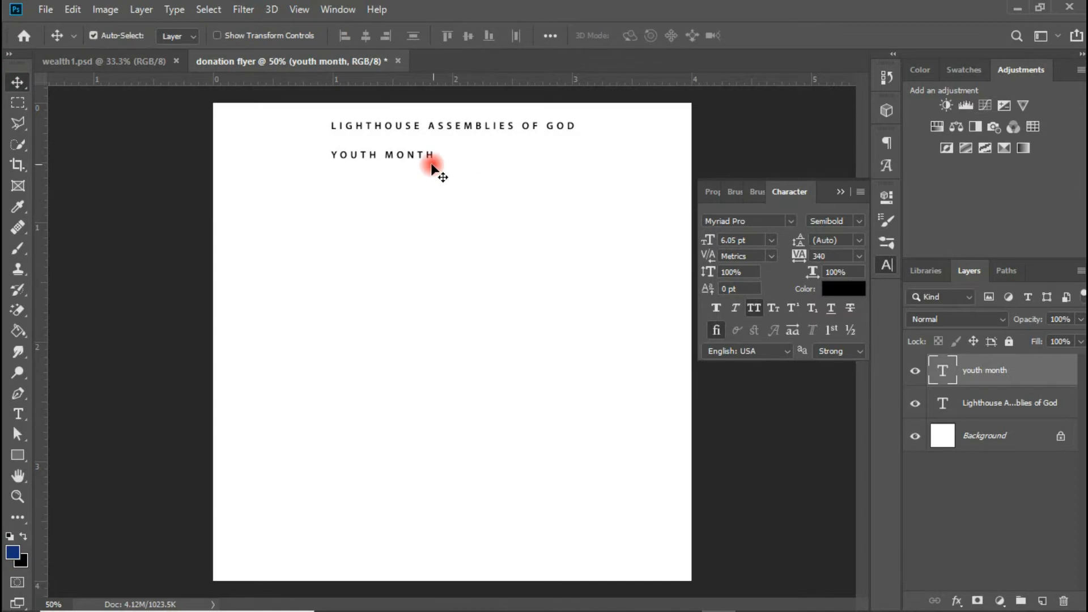
{"action": "left_click_drag", "start_coordinate": [417, 164], "coordinate": [447, 162]}
{"action": "key", "text": "ctrl+t"}
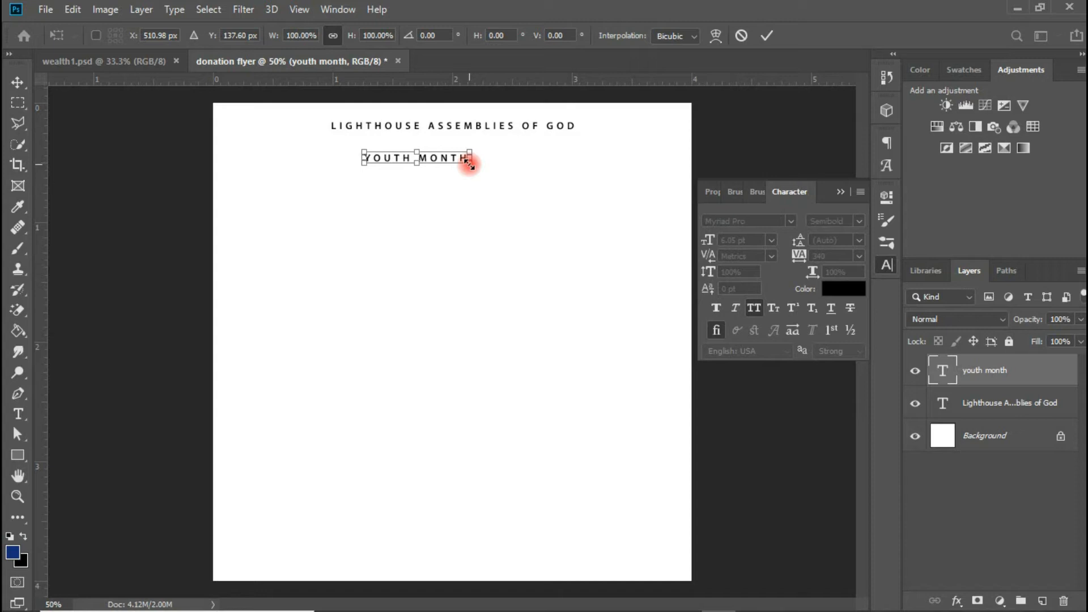
- Scale YOUTH MONTH to about 200%, roughly 15.86 pt
{"action": "left_click_drag", "start_coordinate": [469, 164], "coordinate": [543, 159]}
{"action": "key", "text": "Return"}
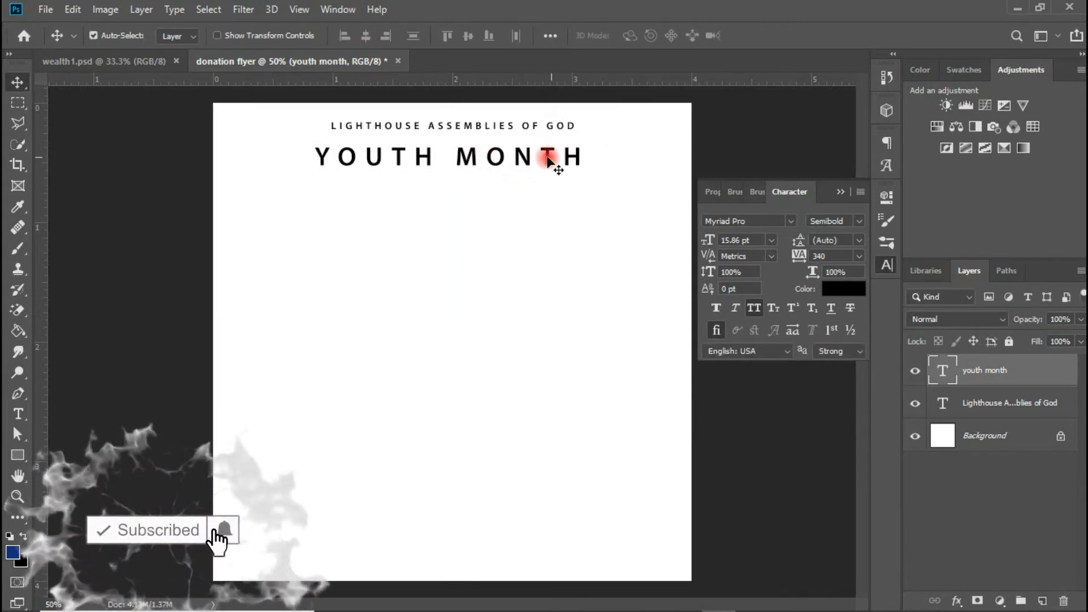
{"action": "left_click", "coordinate": [468, 127]}
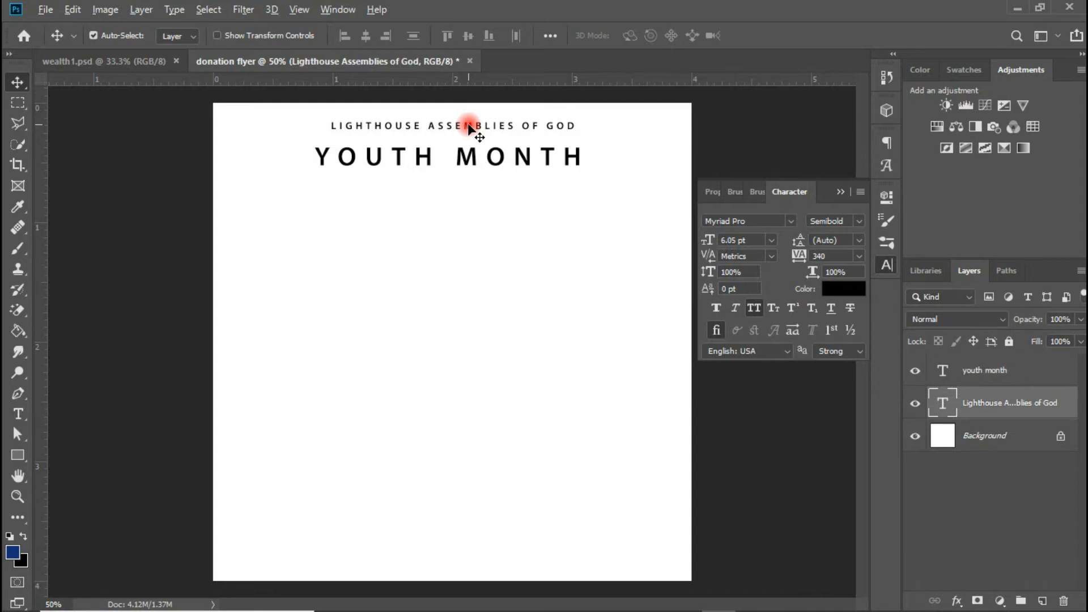
- Duplicate the church name below YOUTH MONTH and retype it as 'PRESENTS'
{"action": "left_click_drag", "start_coordinate": [468, 127], "coordinate": [467, 189]}
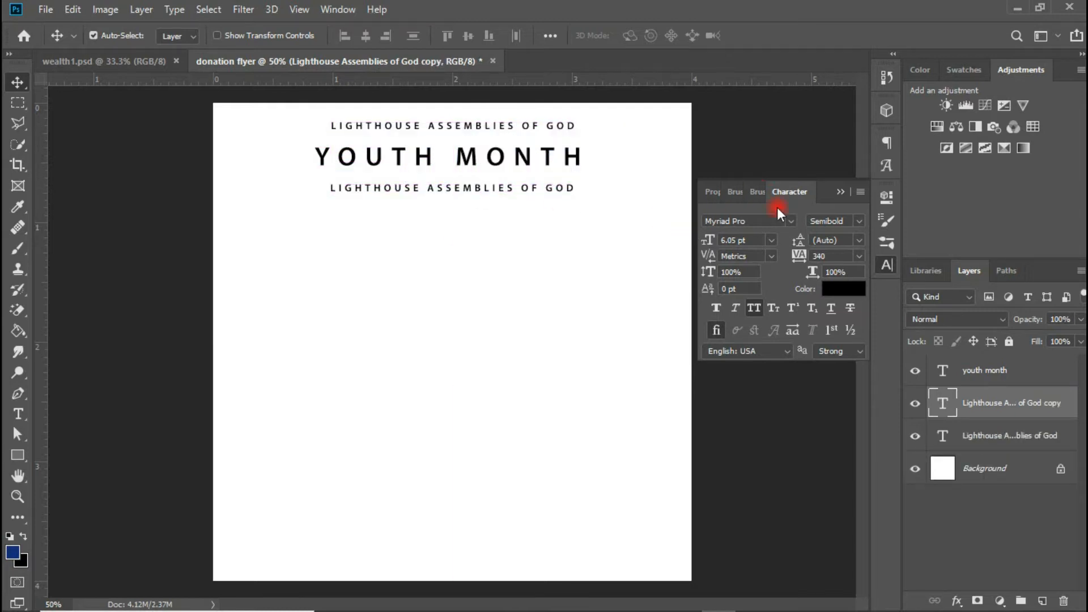
{"action": "double_click", "coordinate": [944, 401]}
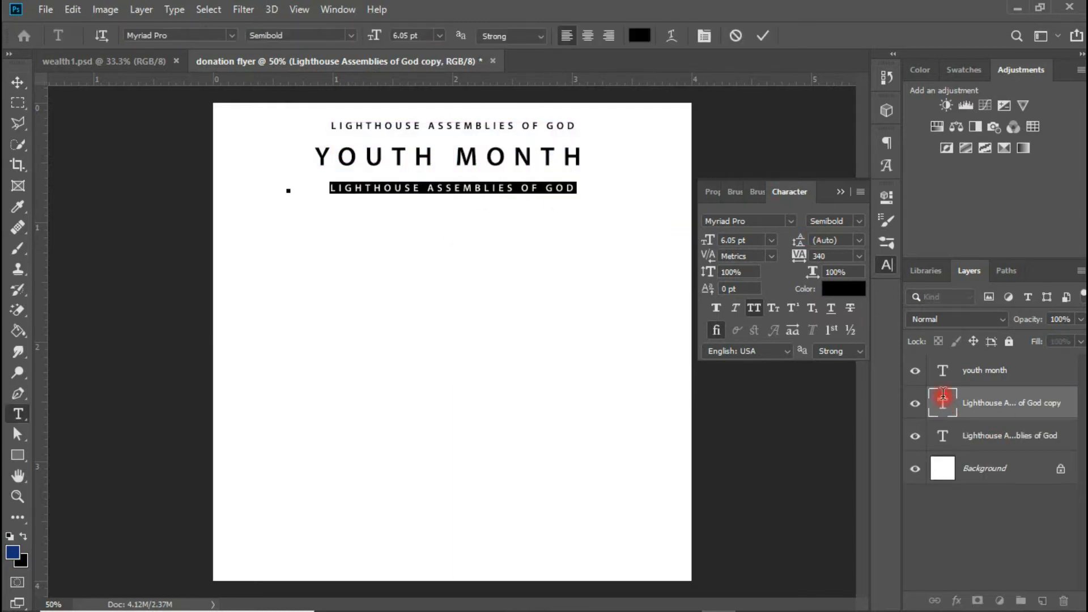
{"action": "type", "text": "PRESENTS"}
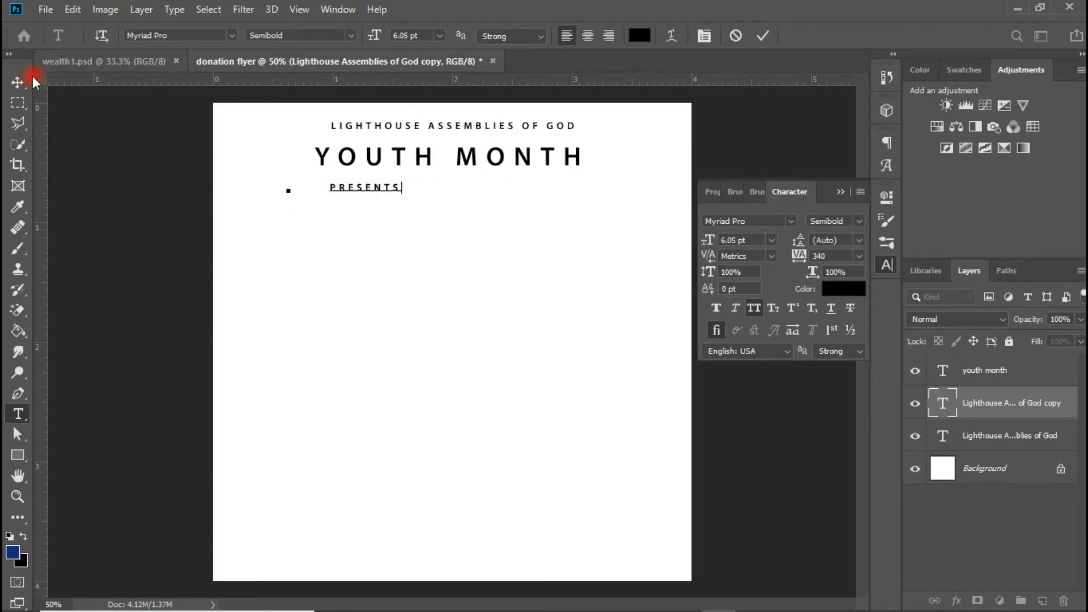
{"action": "left_click", "coordinate": [18, 83]}
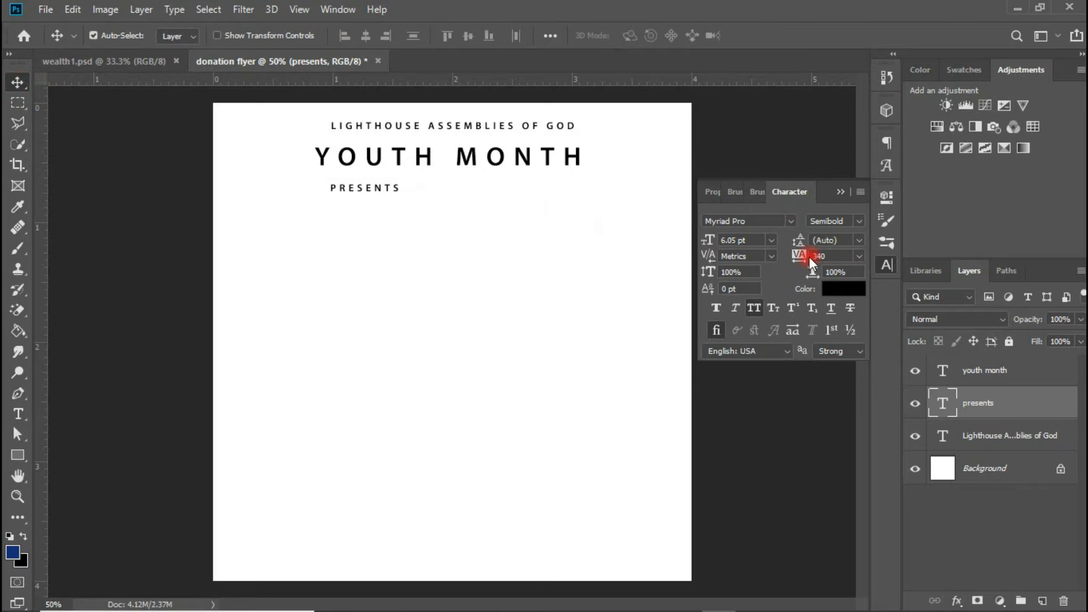
- Give PRESENTS 1300 tracking and centre it just below YOUTH MONTH
{"action": "left_click_drag", "start_coordinate": [804, 256], "coordinate": [834, 256]}
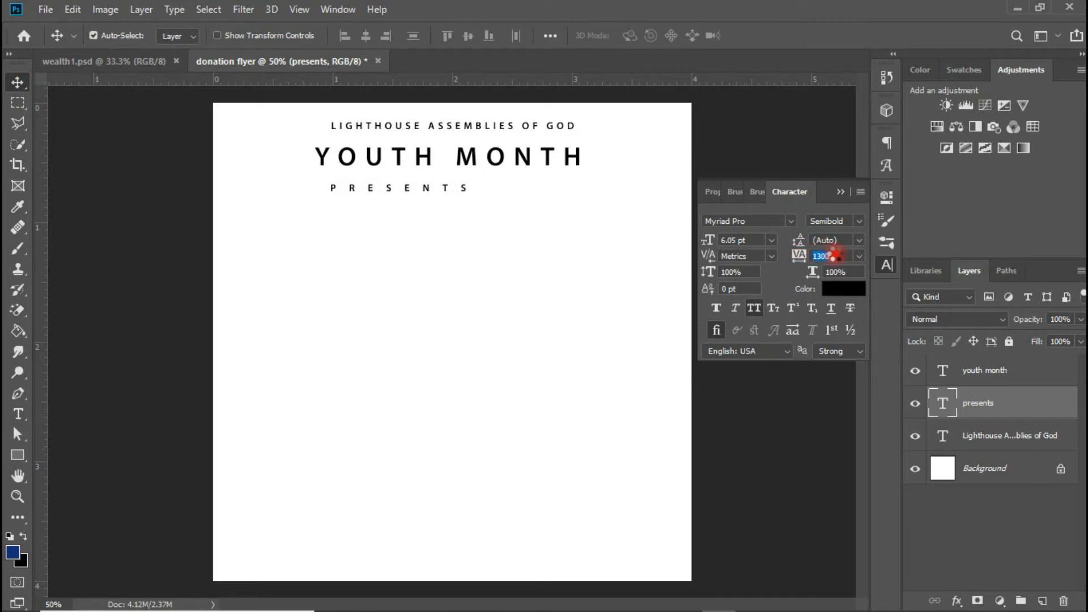
{"action": "key", "text": "Return"}
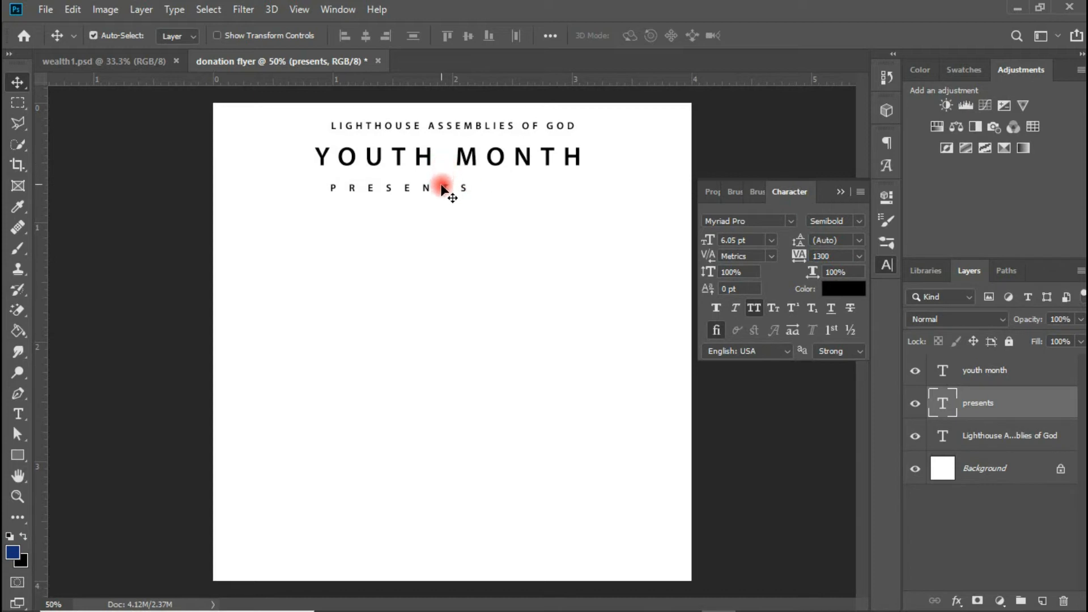
{"action": "left_click_drag", "start_coordinate": [446, 190], "coordinate": [507, 189]}
{"action": "key", "text": "shift+Down"}
{"action": "key", "text": "shift+Down"}
{"action": "key", "text": "shift+Down"}
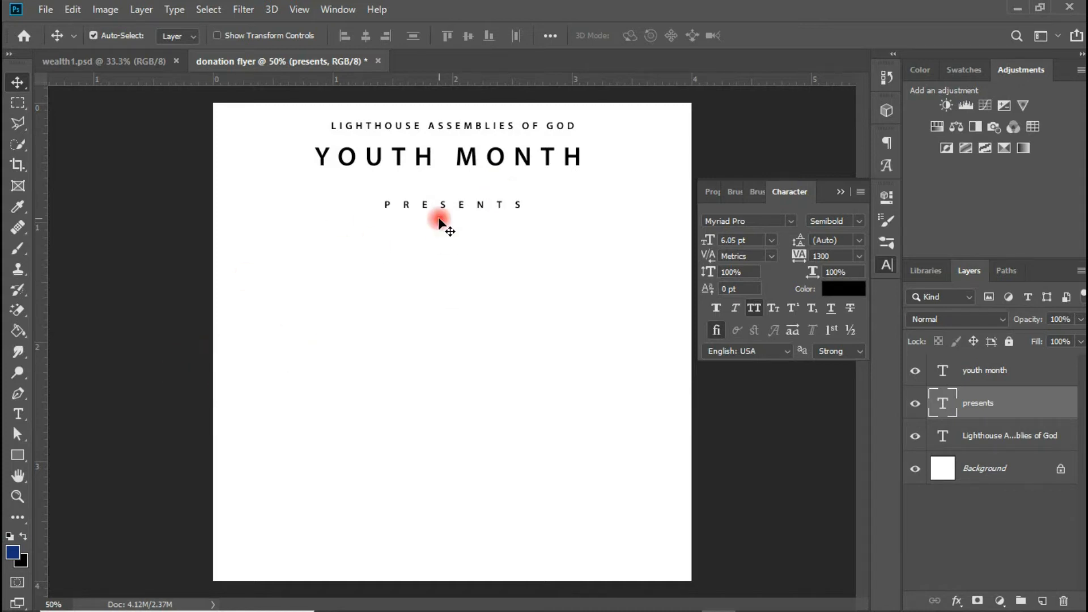
{"action": "left_click", "coordinate": [17, 414]}
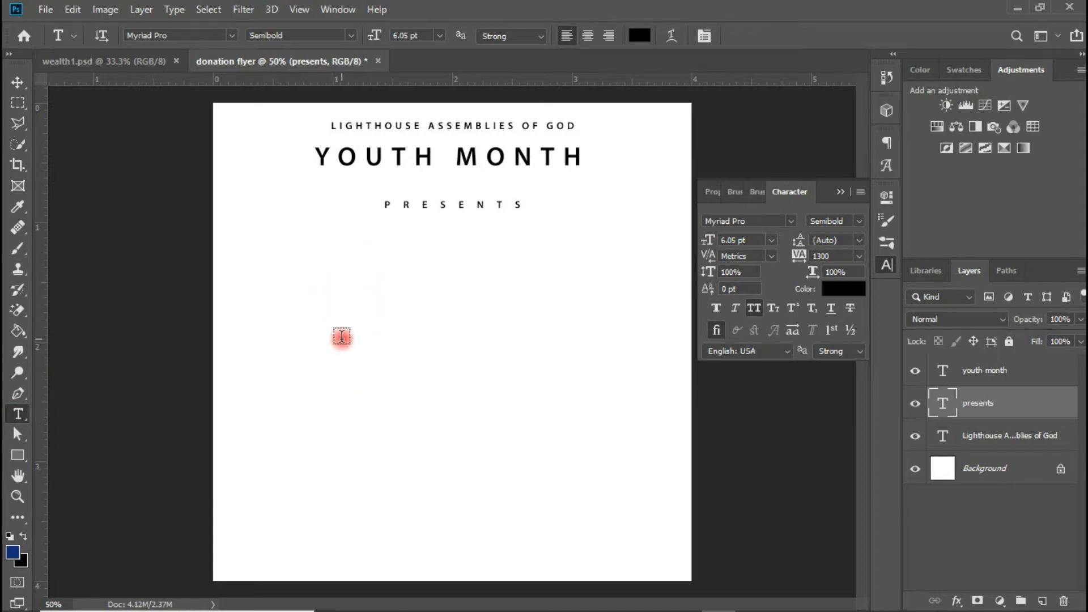
- Add a DONATION text line lower on the flyer
{"action": "left_click", "coordinate": [341, 337]}
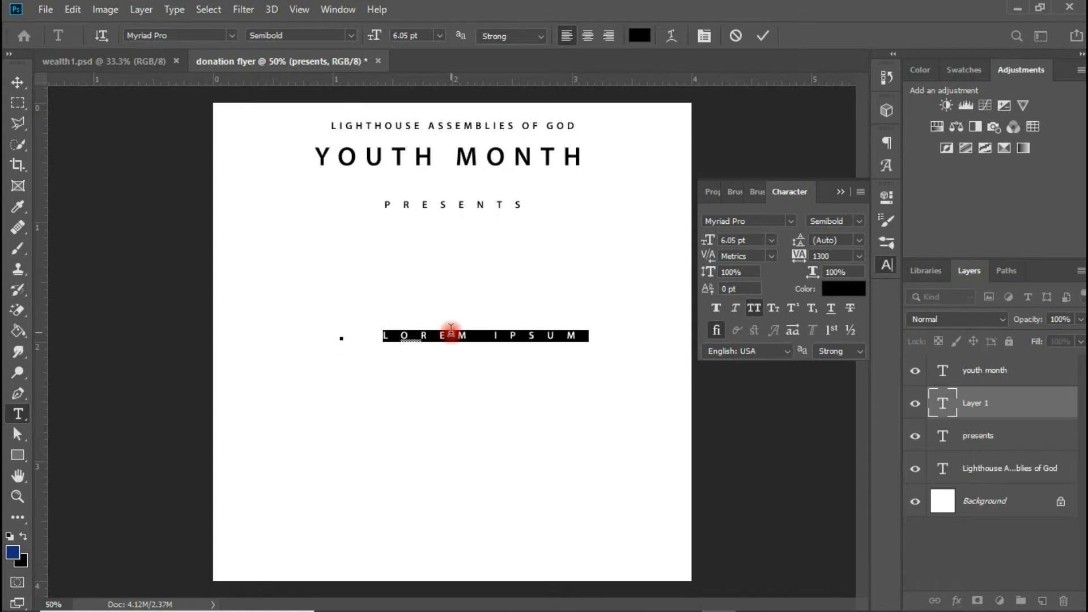
{"action": "type", "text": "DONATI"}
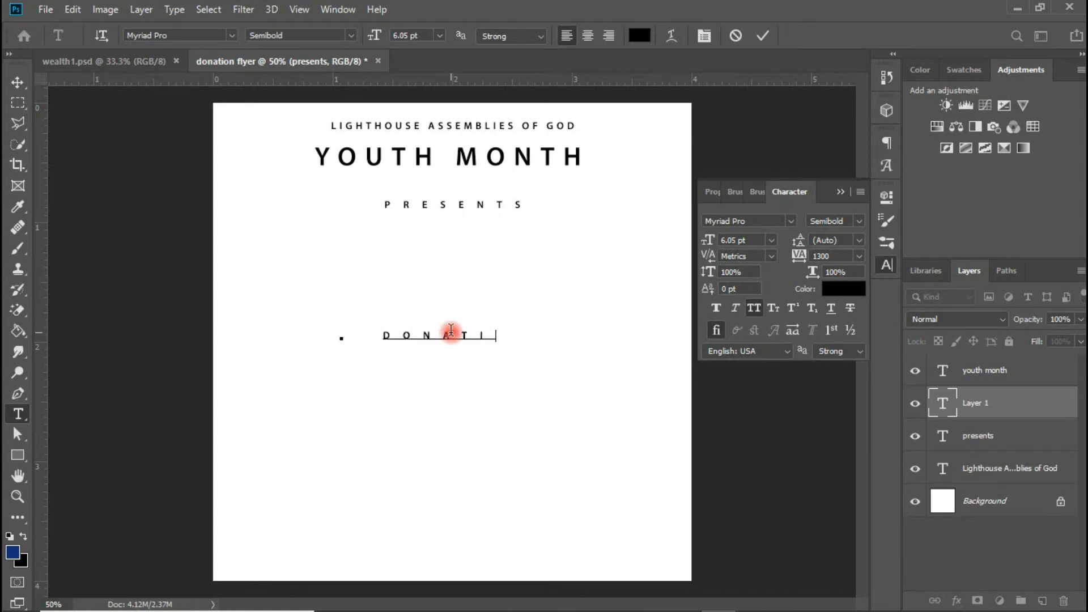
{"action": "left_click", "coordinate": [77, 116]}
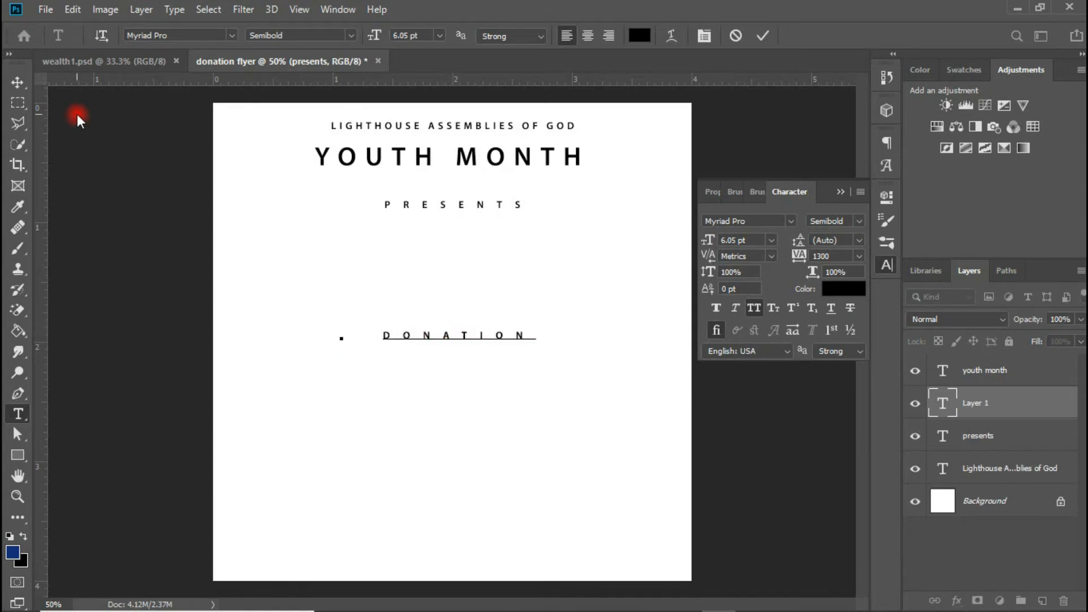
{"action": "left_click", "coordinate": [17, 85]}
- Set DONATION in Kenyan Coffee Regular with tracking reset to 0
{"action": "left_click", "coordinate": [776, 222]}
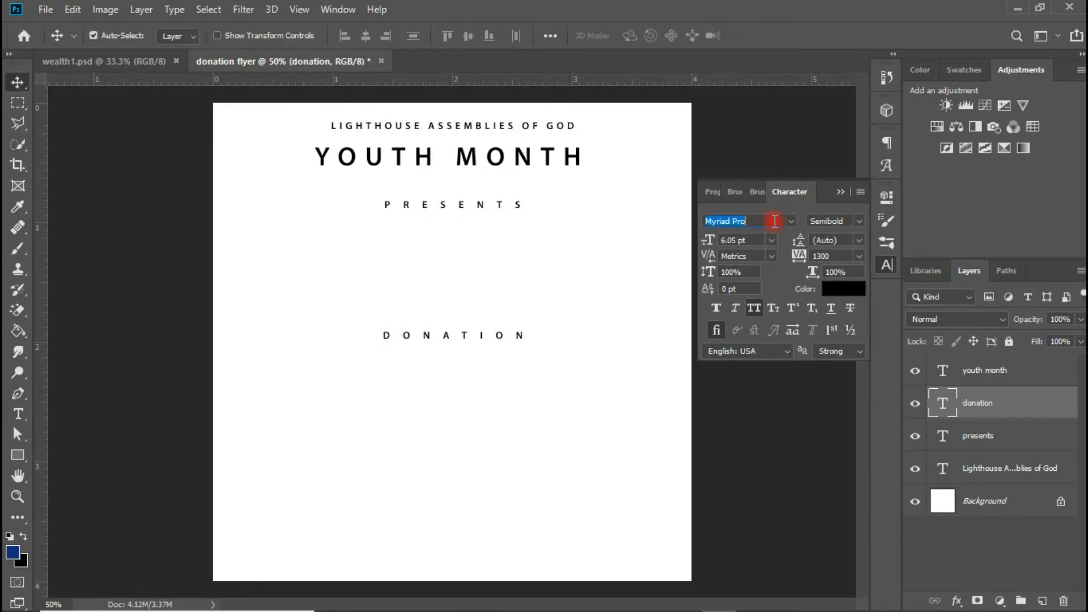
{"action": "type", "text": "keyn"}
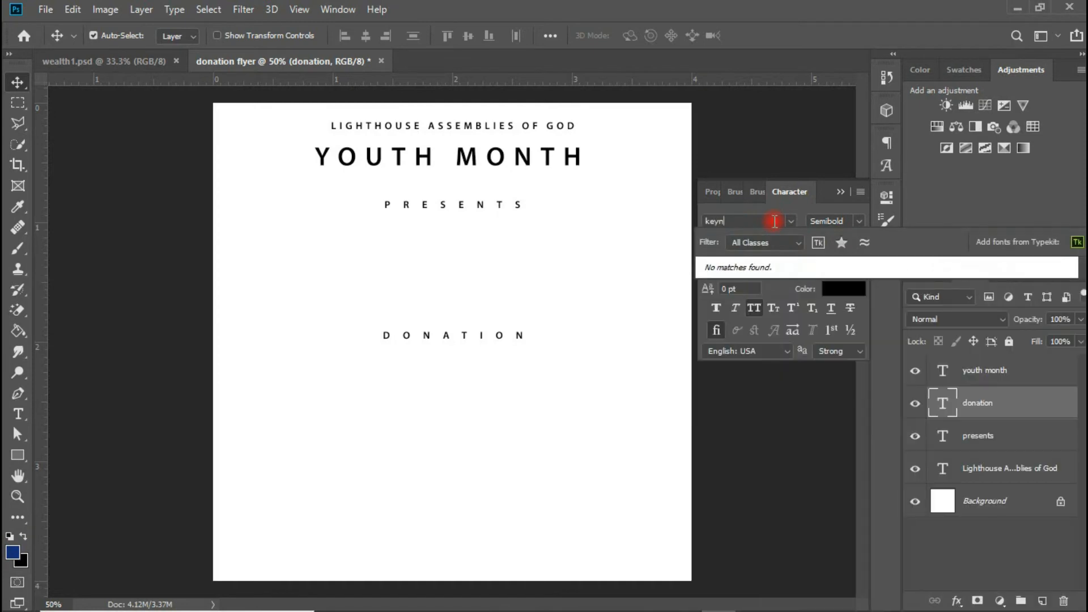
{"action": "key", "text": "BackSpace"}
{"action": "key", "text": "BackSpace"}
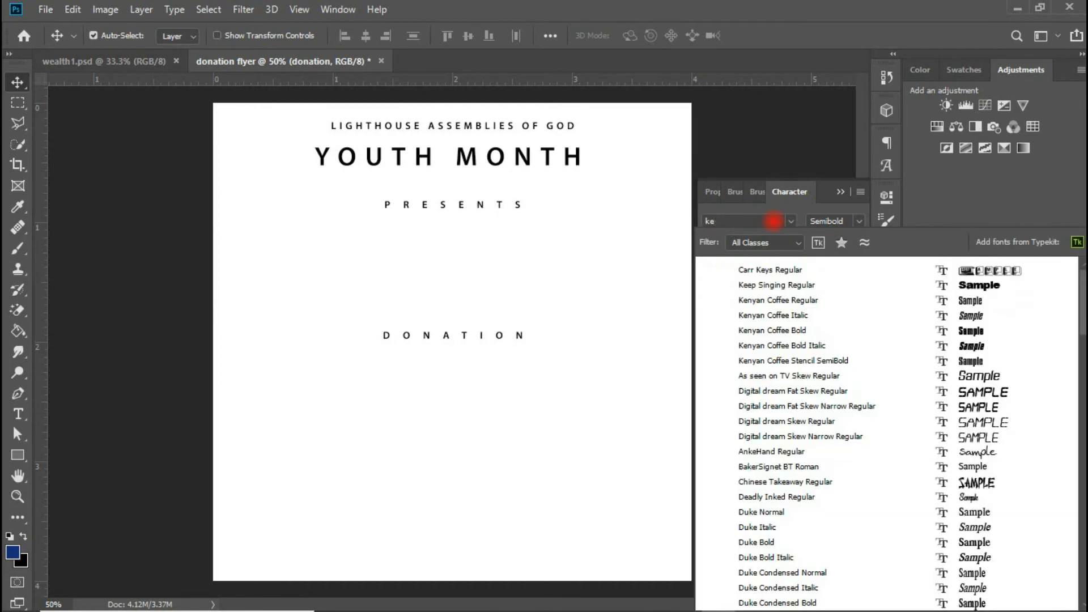
{"action": "type", "text": "nya"}
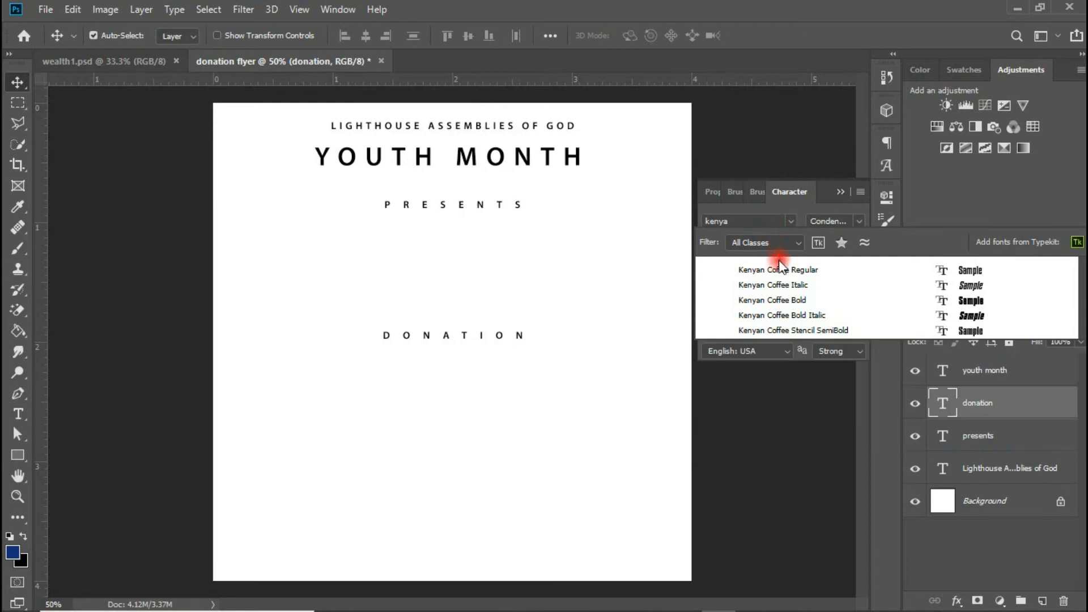
{"action": "left_click", "coordinate": [780, 269]}
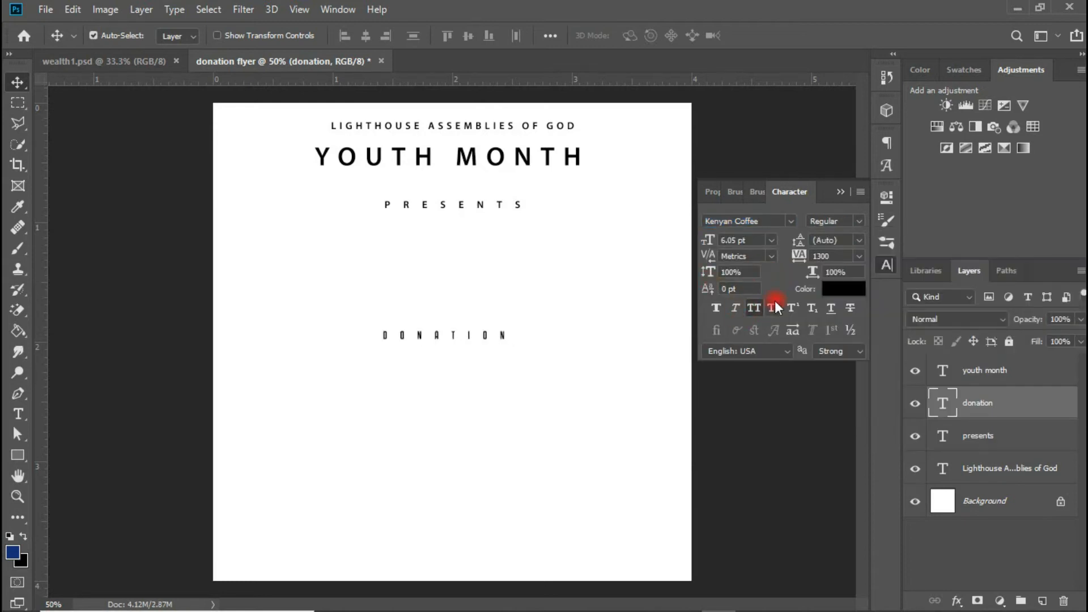
{"action": "left_click", "coordinate": [859, 257]}
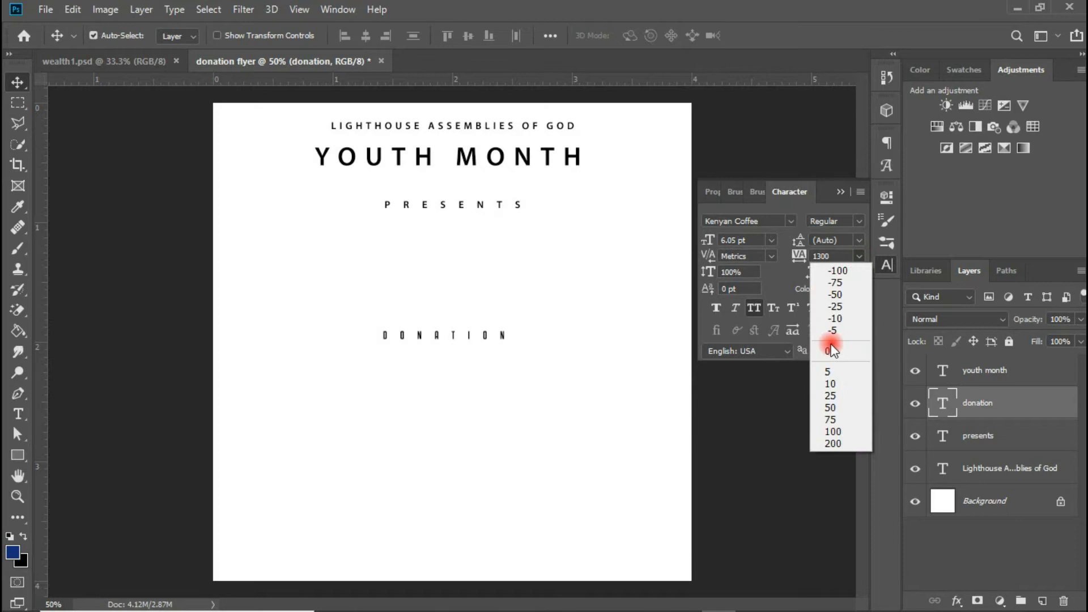
{"action": "left_click", "coordinate": [830, 351]}
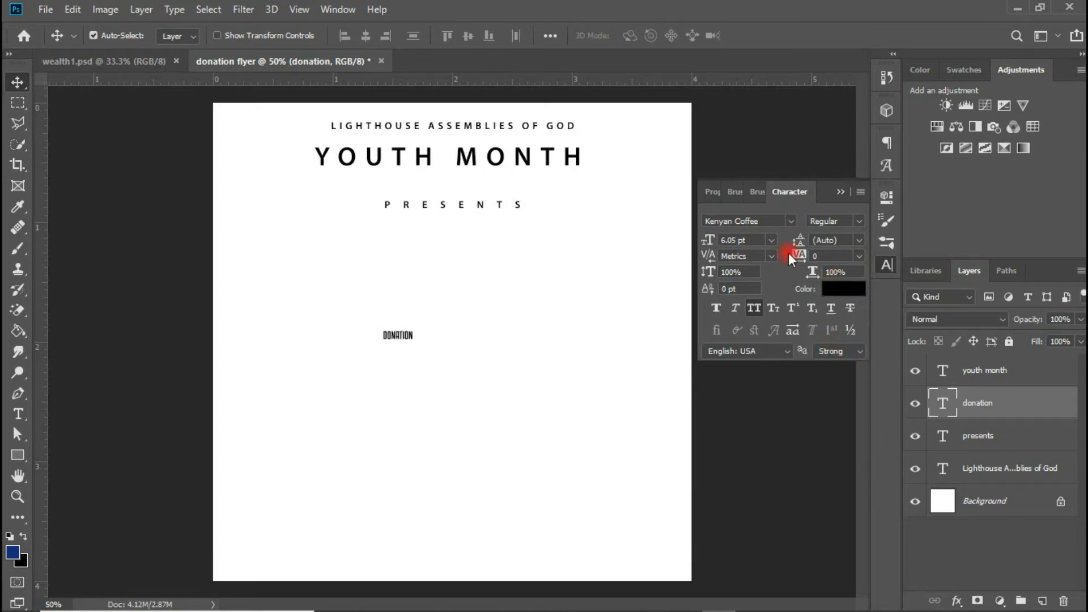
- Scale the DONATION title up to about 134% (81.93 pt) and centre it beneath PRESENTS
{"action": "scroll", "coordinate": [748, 238], "scroll_direction": "up", "scroll_amount": 11}
{"action": "left_click_drag", "start_coordinate": [563, 266], "coordinate": [476, 259]}
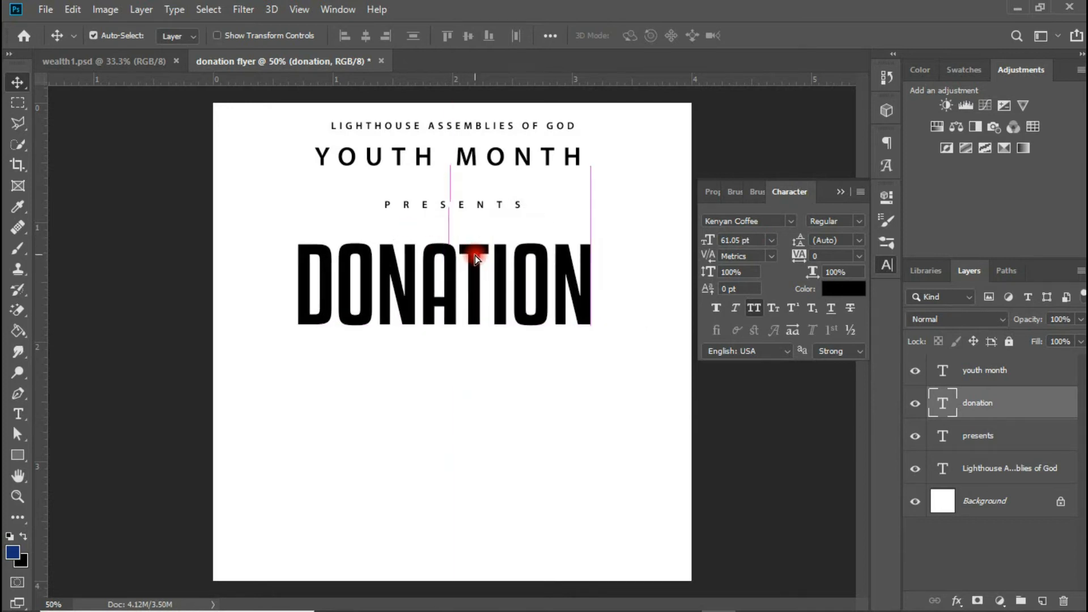
{"action": "key", "text": "ctrl+t"}
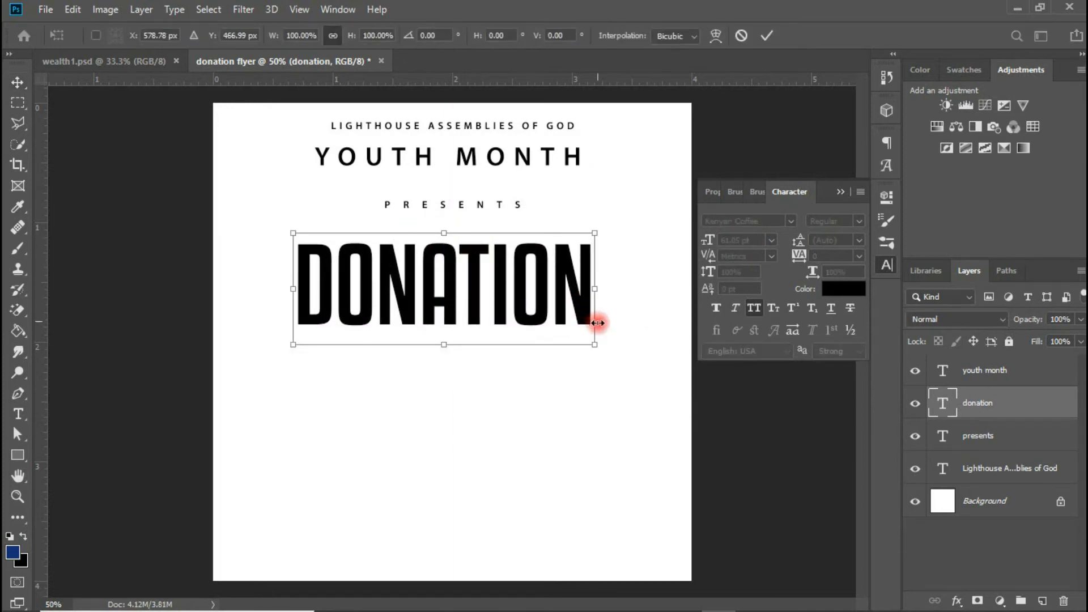
{"action": "left_click_drag", "start_coordinate": [596, 344], "coordinate": [642, 375]}
{"action": "left_click_drag", "start_coordinate": [602, 308], "coordinate": [612, 326]}
{"action": "key", "text": "Return"}
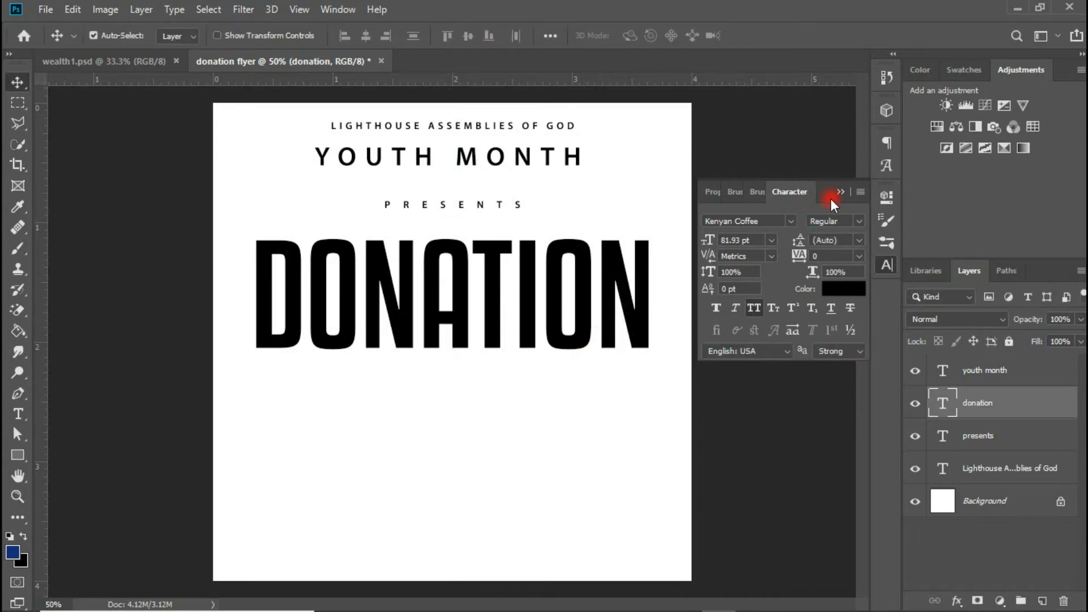
{"action": "left_click", "coordinate": [18, 455]}
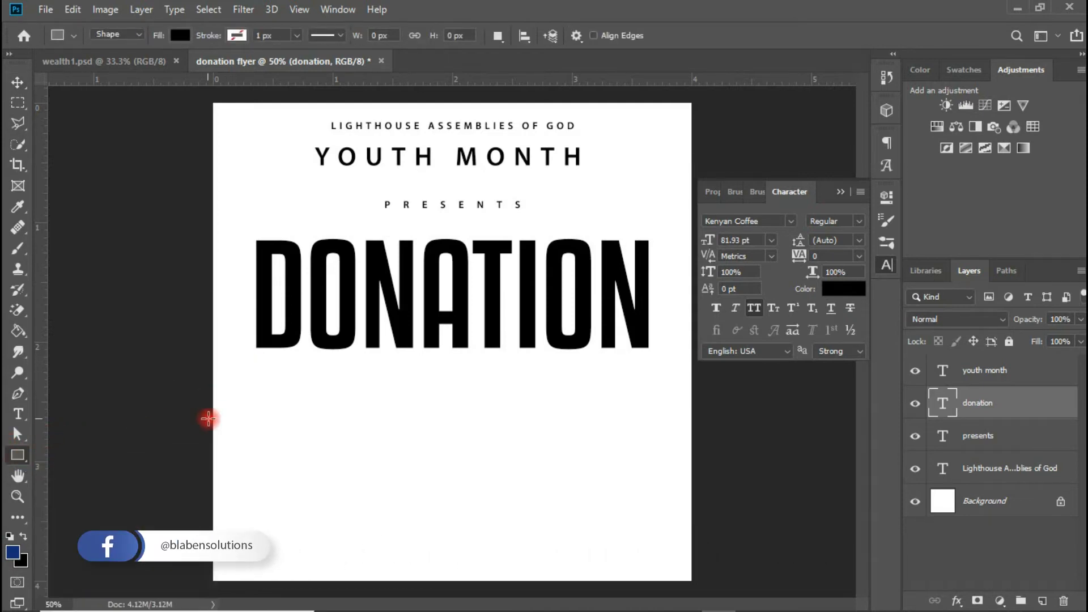
- Draw a 996 × 72 px black bar spanning DONATION's width and nudge it up beneath the title
{"action": "left_click_drag", "start_coordinate": [253, 359], "coordinate": [648, 385]}
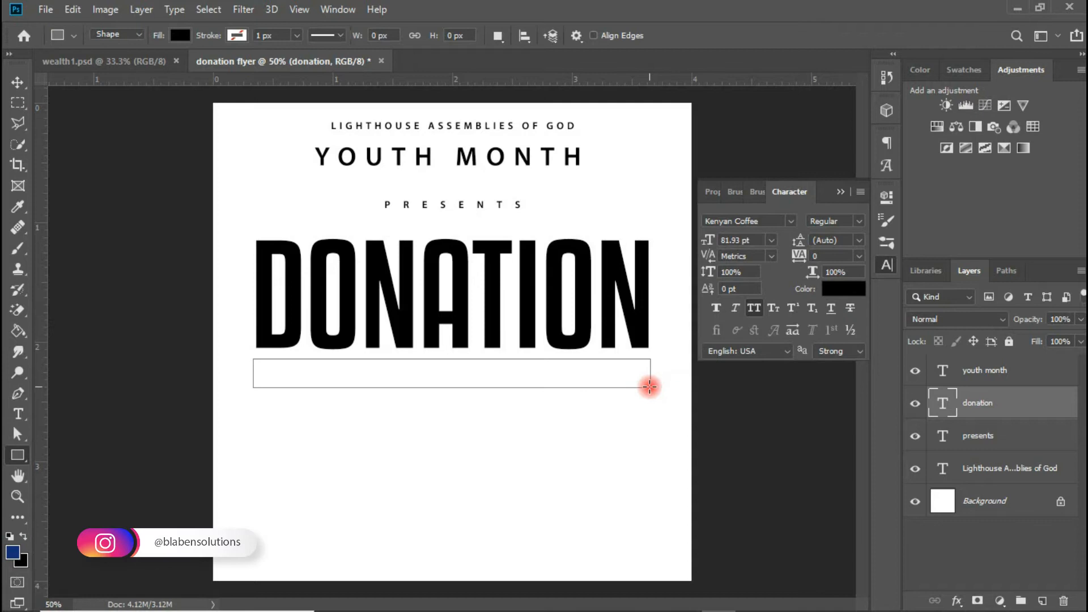
{"action": "left_click", "coordinate": [656, 237]}
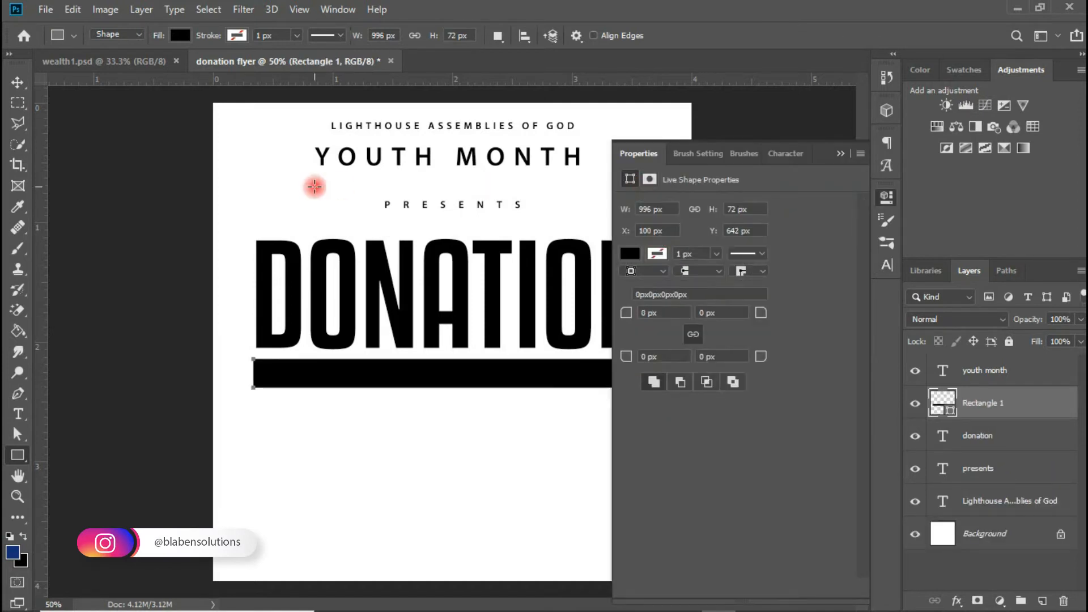
{"action": "left_click", "coordinate": [19, 92]}
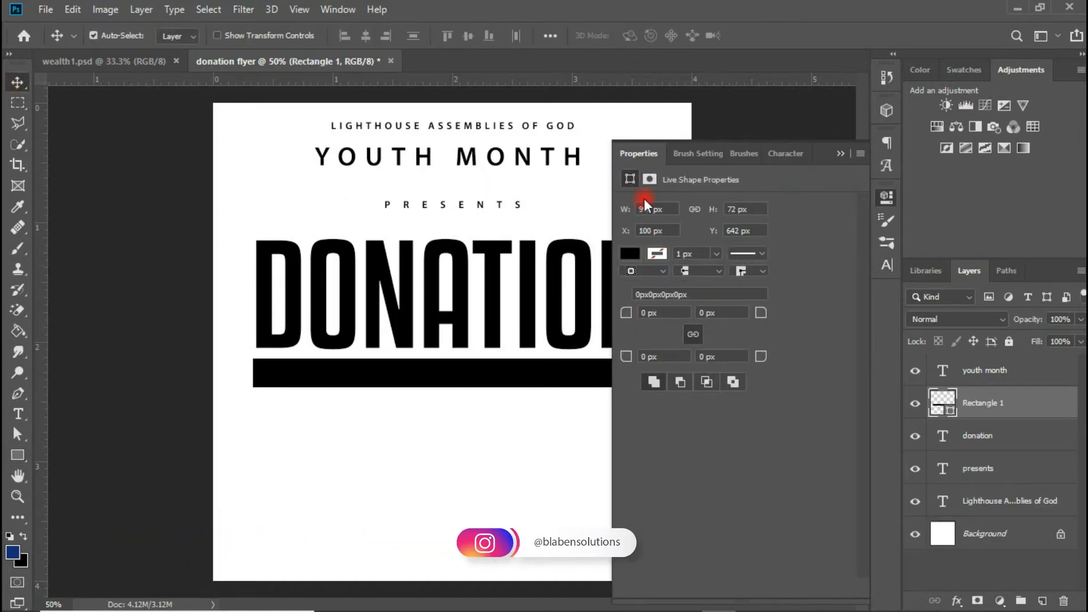
{"action": "left_click", "coordinate": [842, 154]}
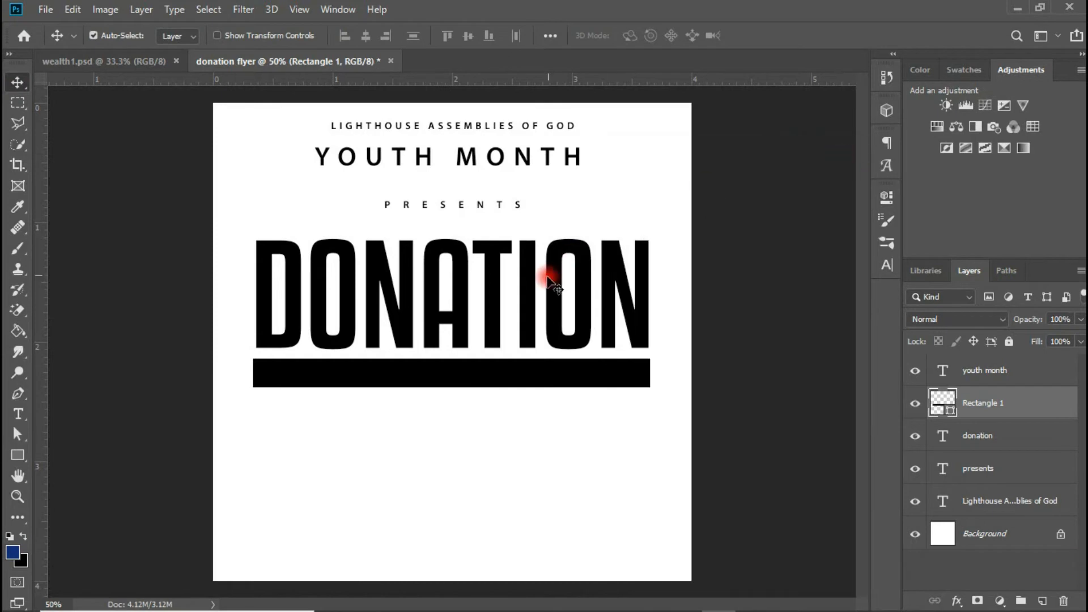
{"action": "left_click_drag", "start_coordinate": [522, 357], "coordinate": [523, 356]}
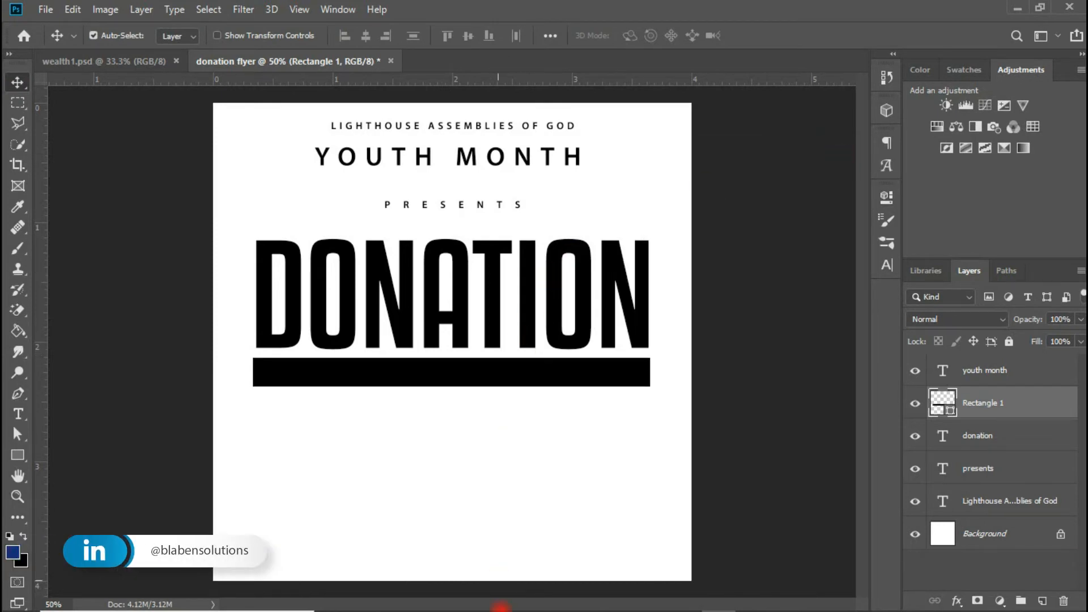
- Select the 'in support of the less privilege' line in Notepad, then duplicate PRESENTS below the black bar
{"action": "mouse_move", "coordinate": [785, 596]}
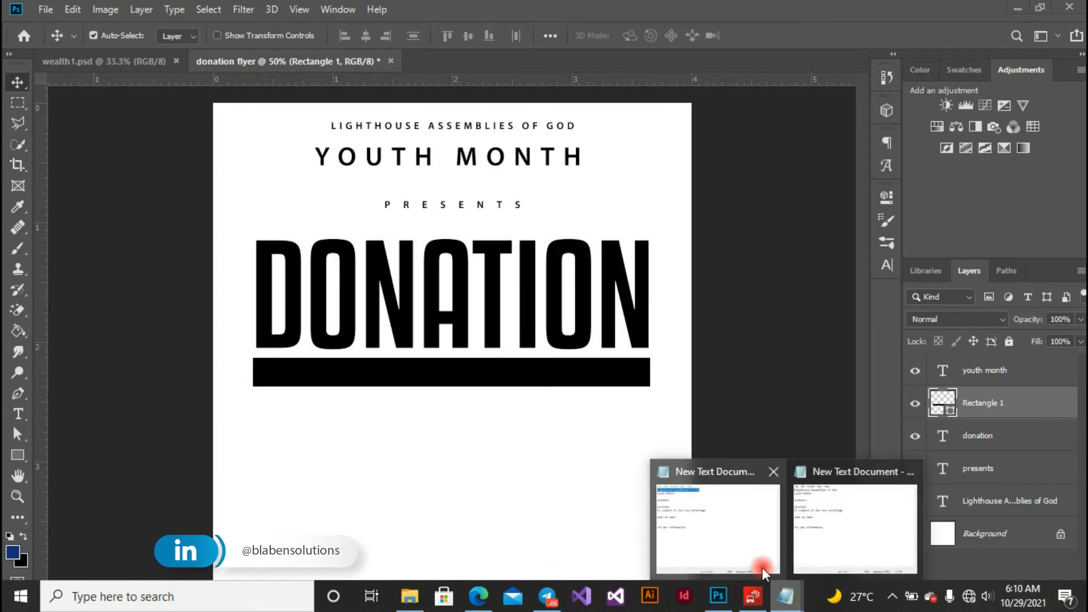
{"action": "left_click", "coordinate": [761, 567]}
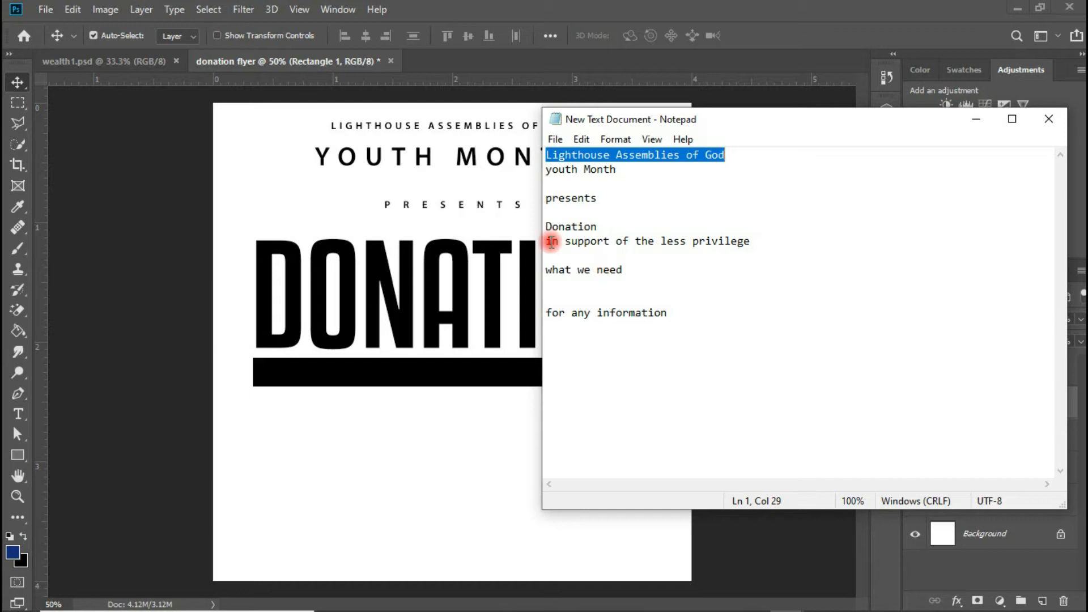
{"action": "left_click_drag", "start_coordinate": [548, 241], "coordinate": [755, 248]}
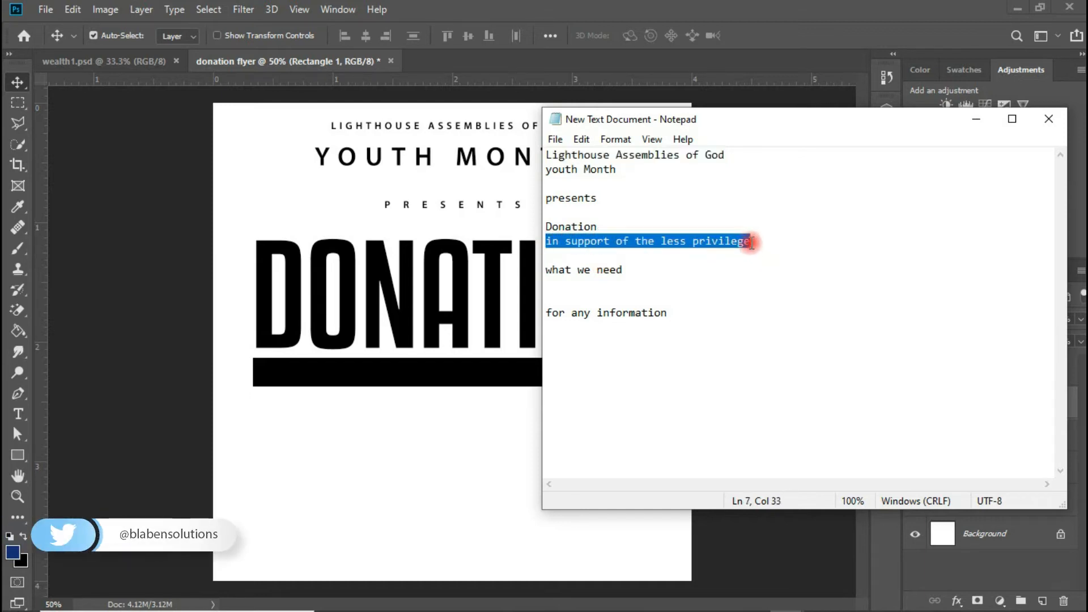
{"action": "left_click", "coordinate": [426, 407]}
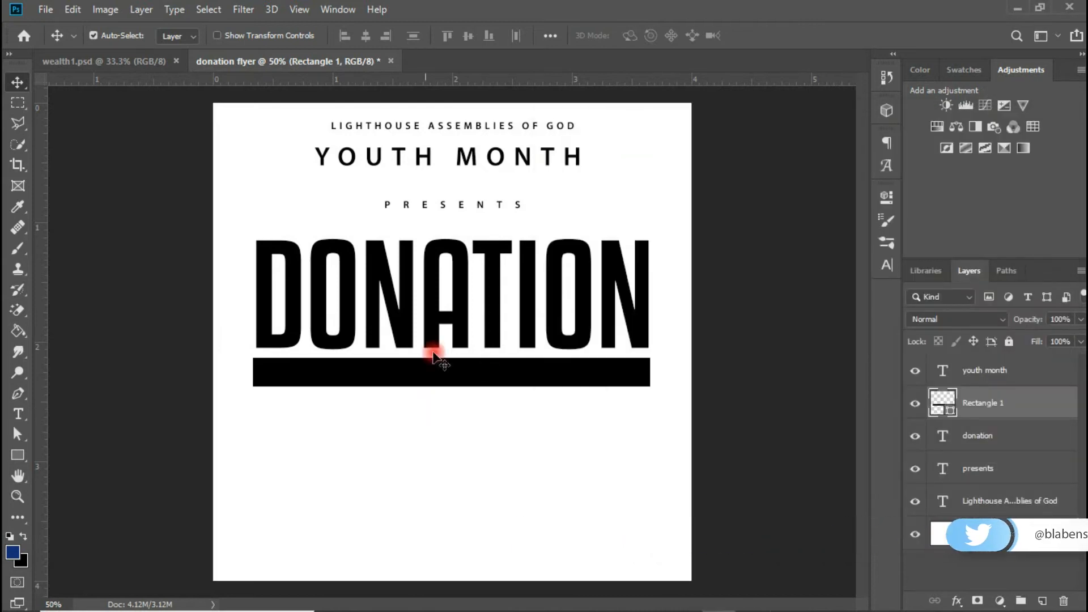
{"action": "left_click_drag", "start_coordinate": [483, 207], "coordinate": [466, 409]}
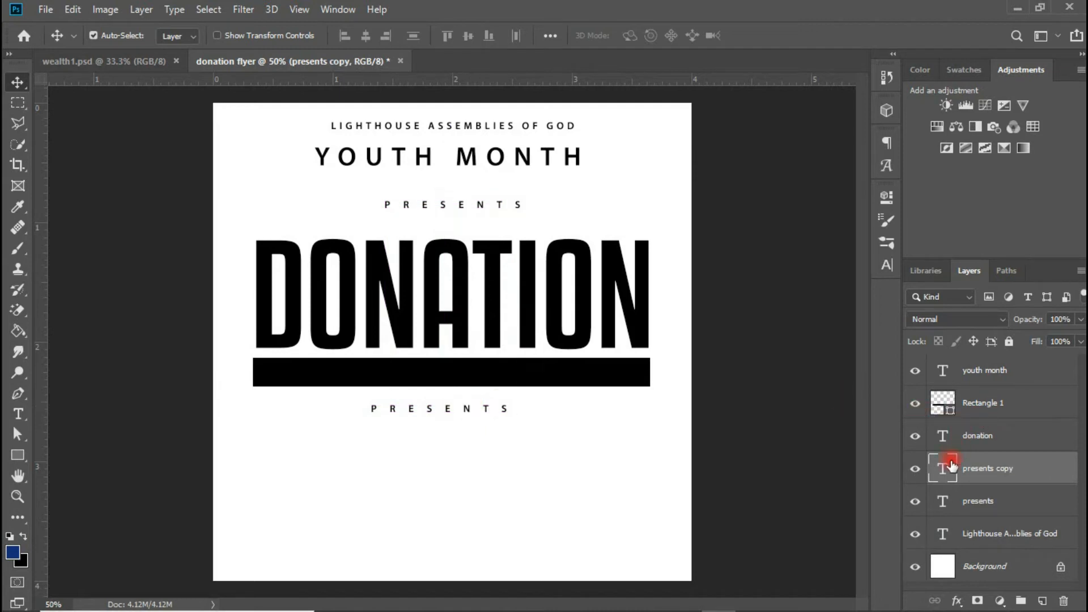
- Replace the copied PRESENTS text with IN SUPPORT OF THE LESS PRIVILEGE
{"action": "double_click", "coordinate": [950, 465]}
{"action": "type", "text": "IN SUPPORT OF THE"}
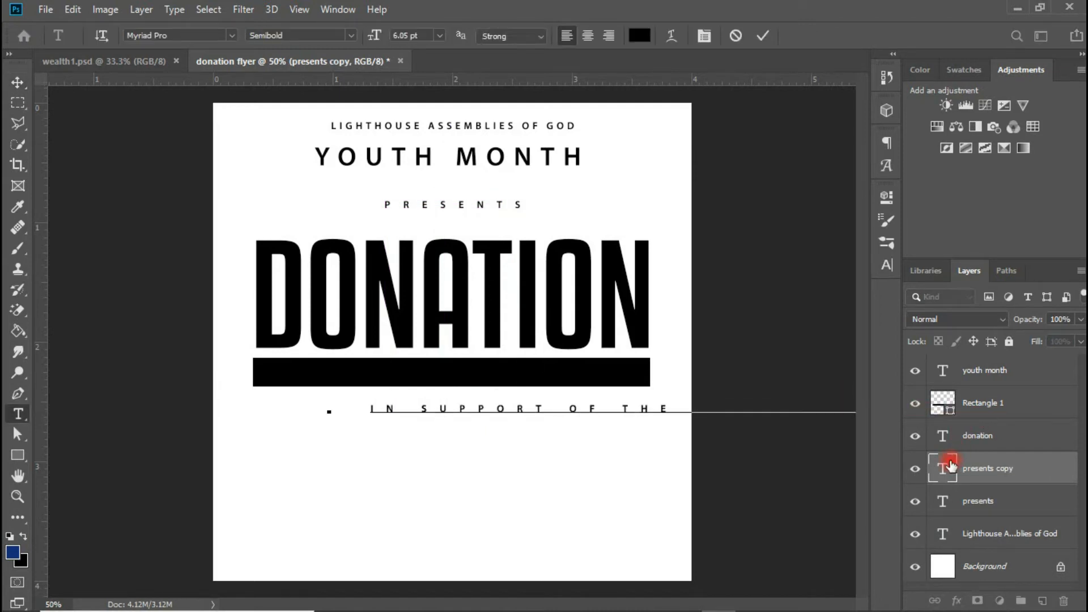
{"action": "left_click", "coordinate": [21, 86]}
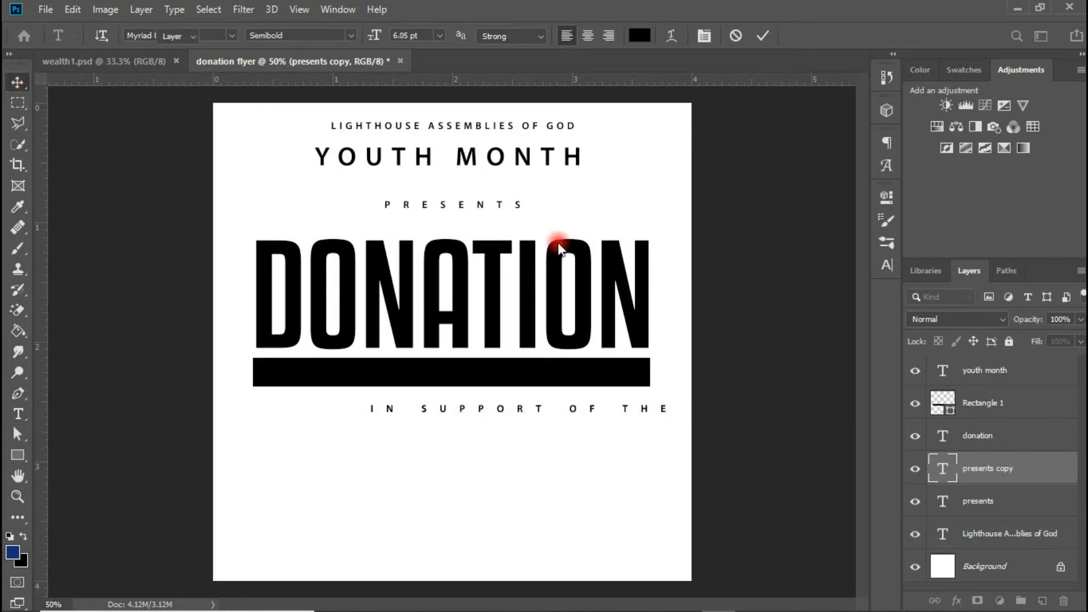
- Set the subtitle to 12 pt with 0 tracking and move it up onto the black bar
{"action": "left_click", "coordinate": [884, 263]}
{"action": "left_click", "coordinate": [859, 256]}
{"action": "left_click", "coordinate": [824, 349]}
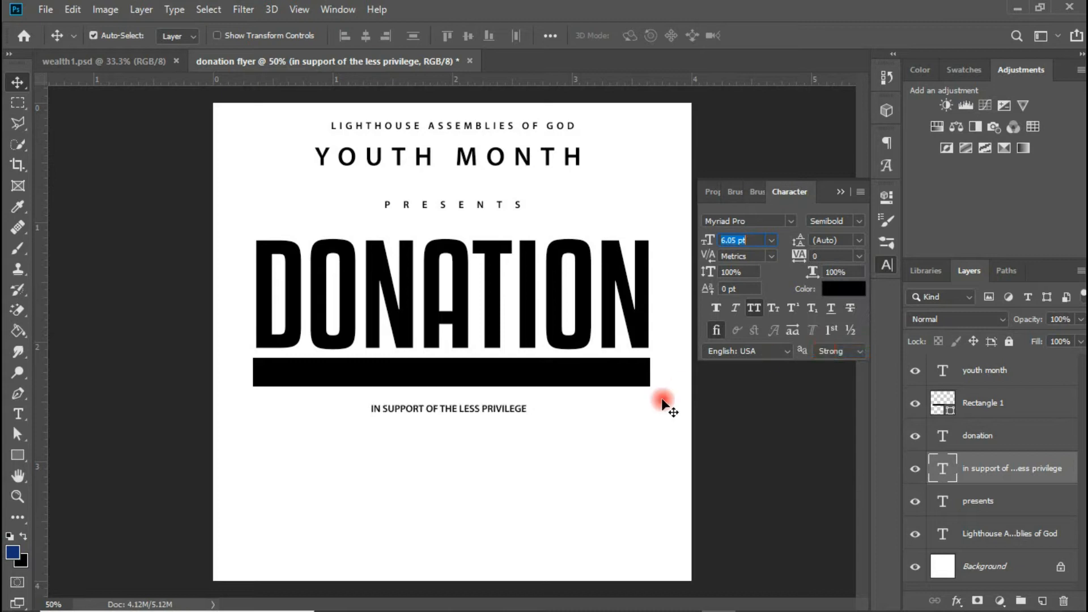
{"action": "left_click_drag", "start_coordinate": [807, 258], "coordinate": [819, 256]}
{"action": "left_click", "coordinate": [771, 240]}
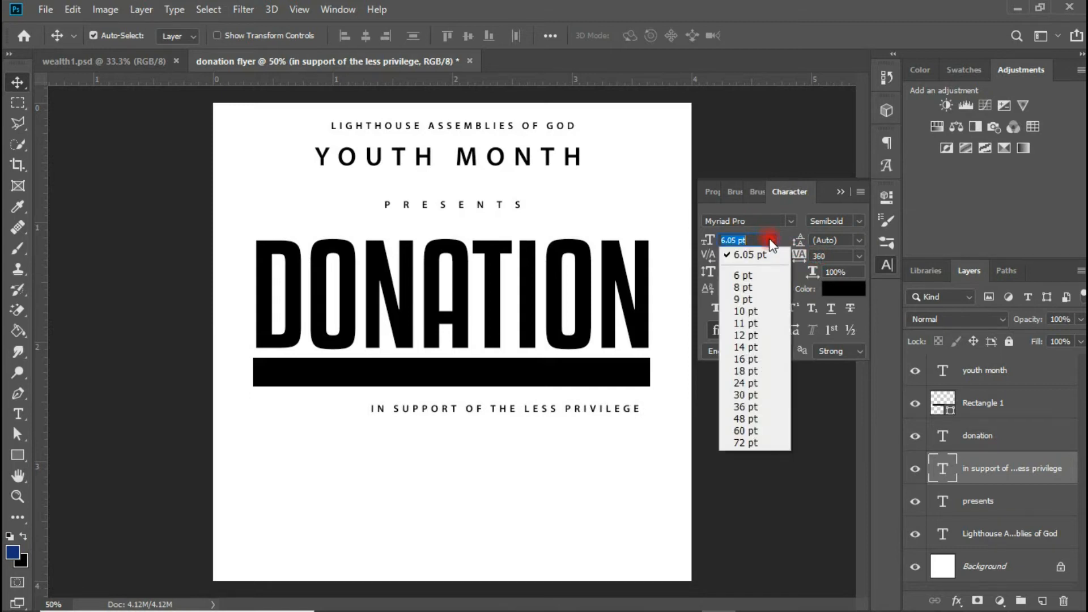
{"action": "left_click", "coordinate": [751, 334]}
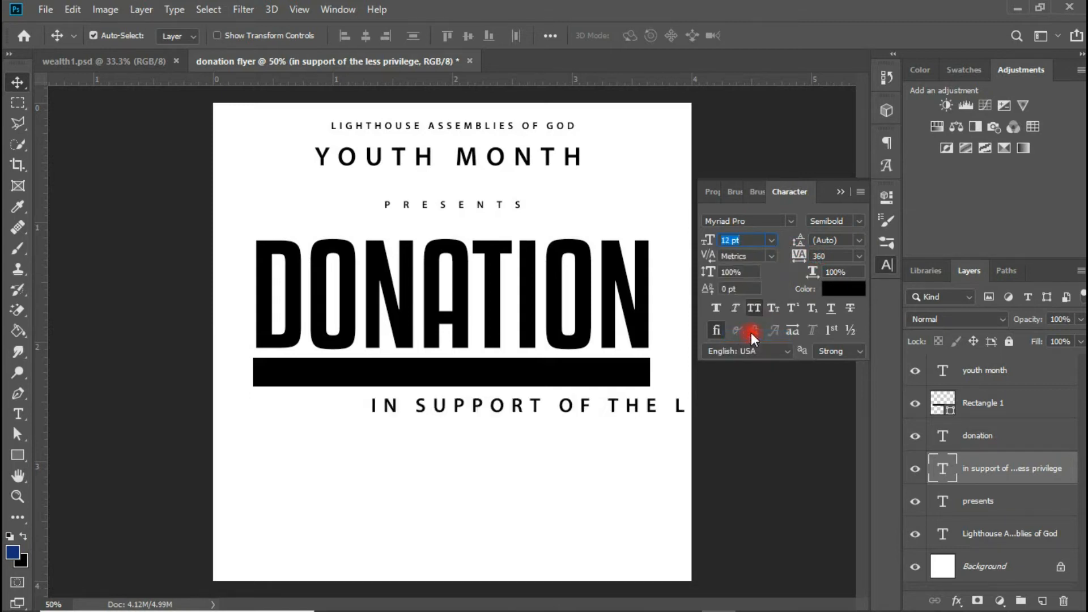
{"action": "left_click", "coordinate": [859, 256]}
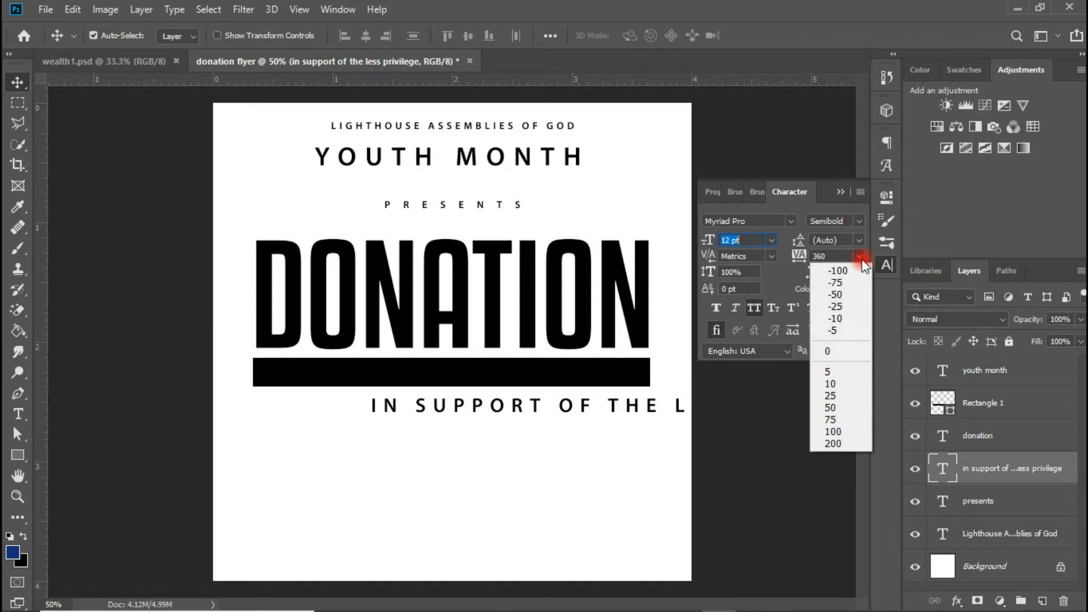
{"action": "left_click", "coordinate": [835, 343]}
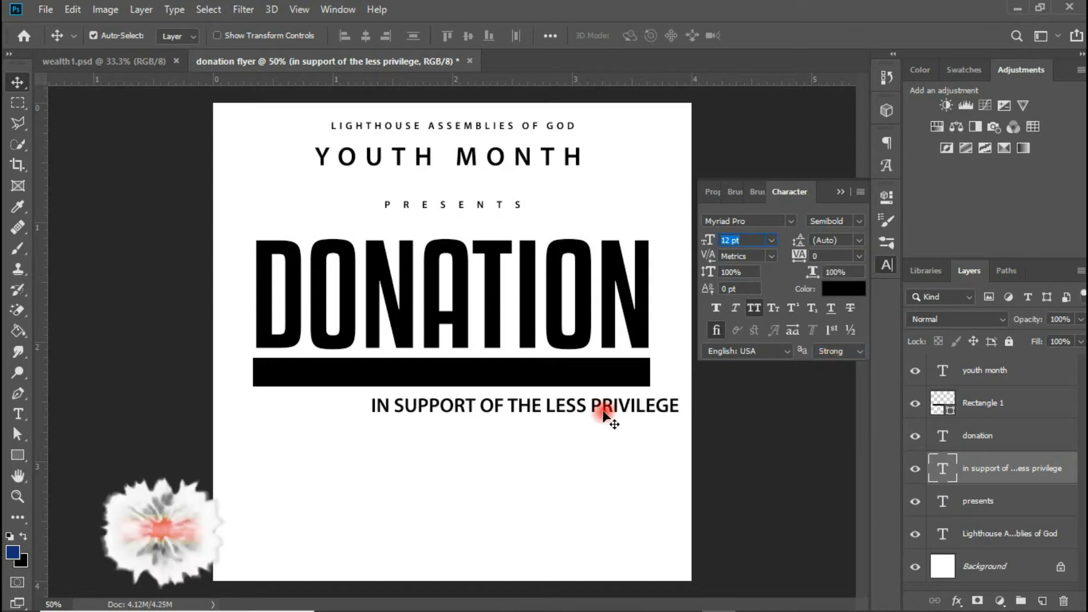
{"action": "left_click_drag", "start_coordinate": [605, 414], "coordinate": [526, 368]}
- Make the subtitle white and stack its layer above the black bar
{"action": "left_click", "coordinate": [844, 290]}
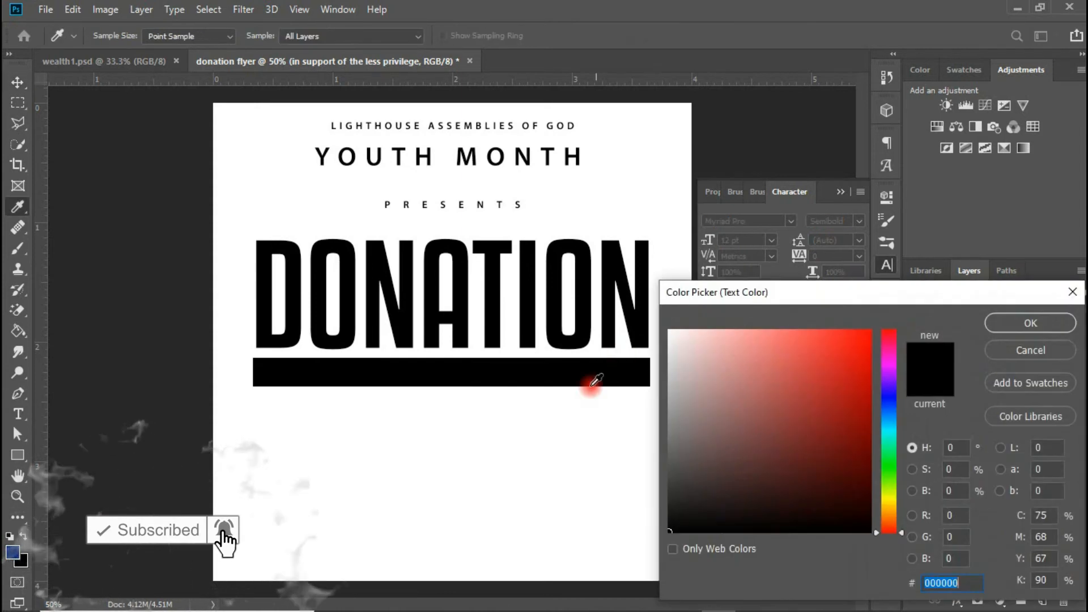
{"action": "left_click", "coordinate": [568, 423]}
{"action": "left_click", "coordinate": [1038, 325]}
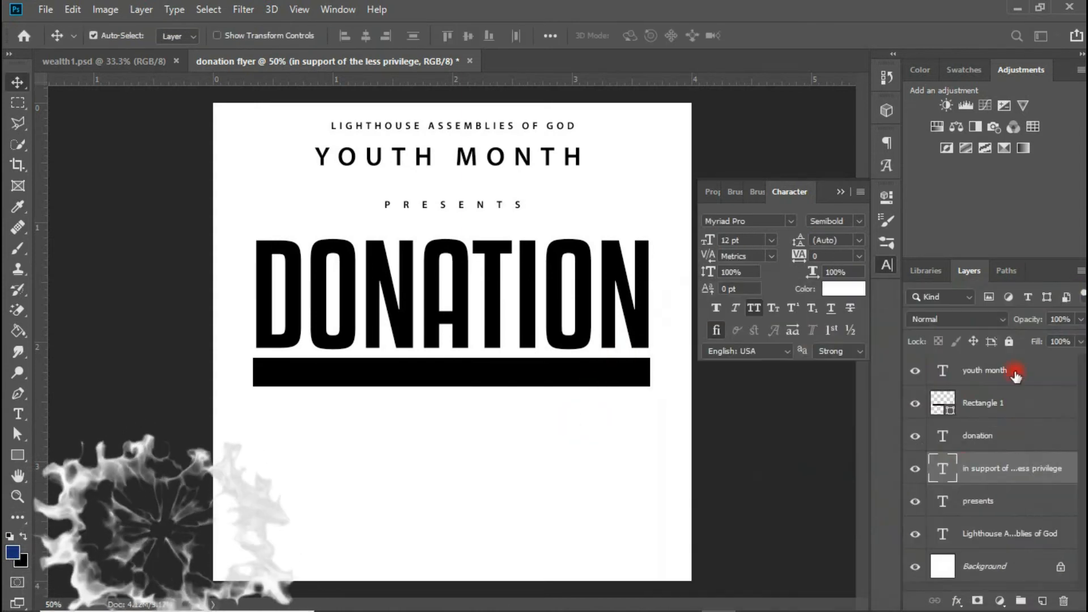
{"action": "left_click_drag", "start_coordinate": [984, 479], "coordinate": [992, 399]}
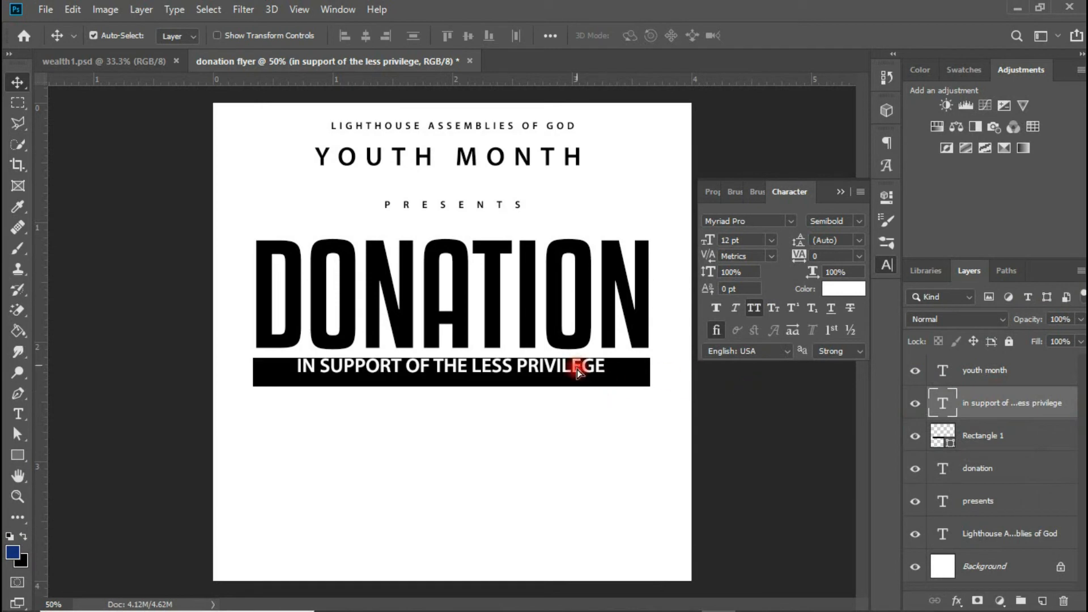
{"action": "left_click_drag", "start_coordinate": [581, 371], "coordinate": [580, 378]}
- Shrink the subtitle to 10 pt, widen tracking to 180, and nudge it up and left
{"action": "left_click", "coordinate": [770, 240]}
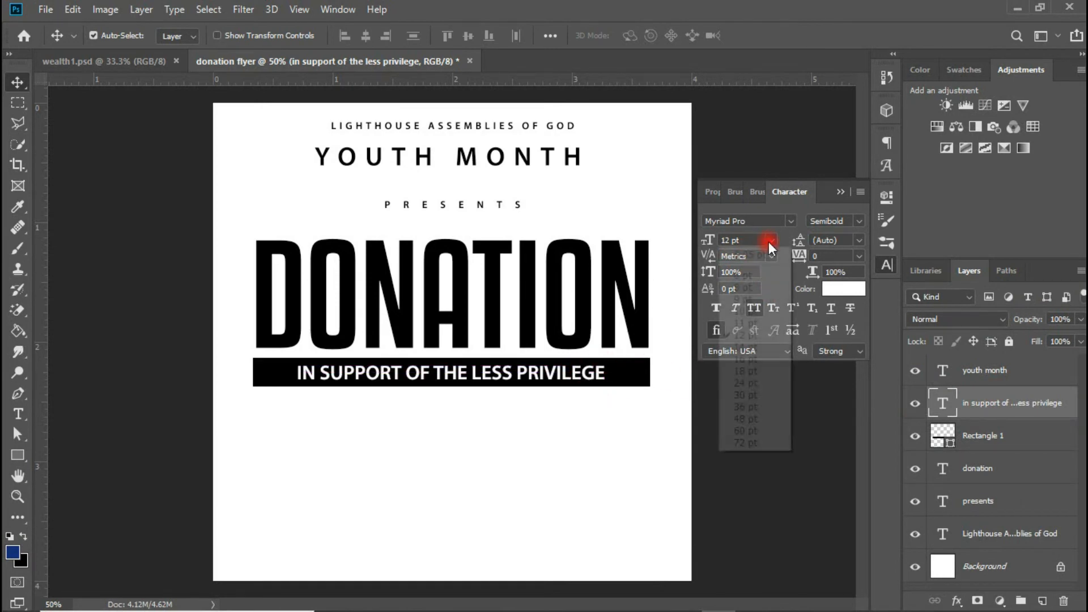
{"action": "left_click", "coordinate": [752, 311]}
{"action": "left_click", "coordinate": [829, 290]}
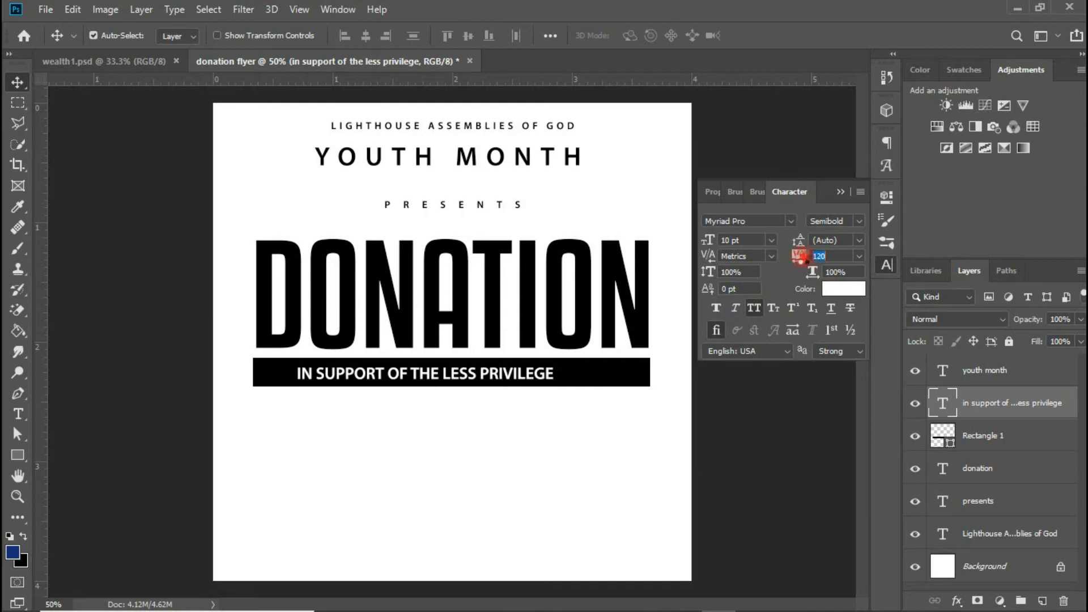
{"action": "left_click_drag", "start_coordinate": [800, 256], "coordinate": [807, 255]}
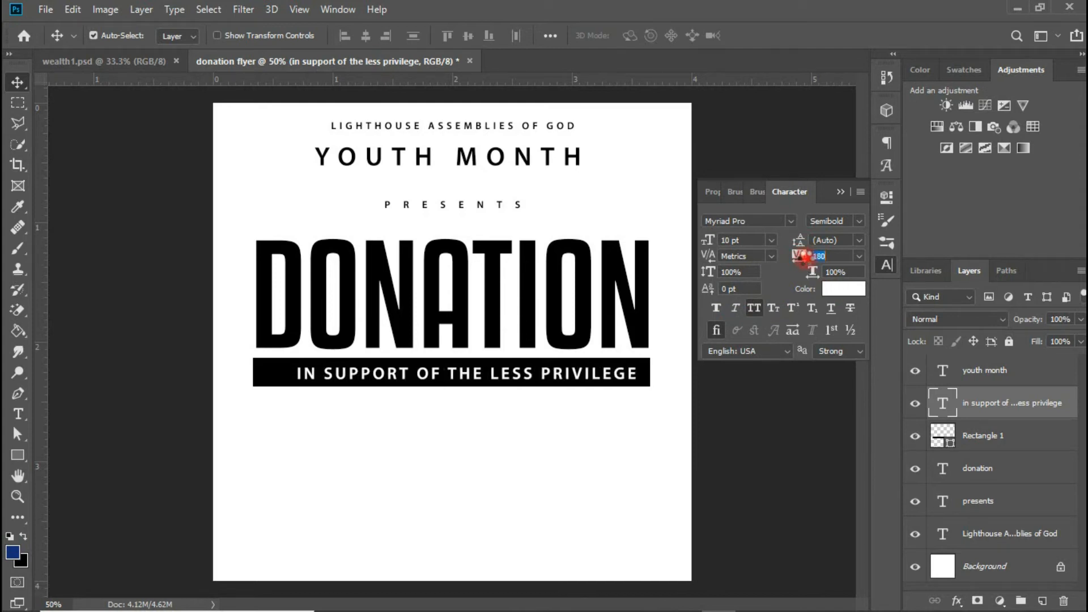
{"action": "left_click", "coordinate": [630, 375]}
{"action": "left_click_drag", "start_coordinate": [629, 374], "coordinate": [614, 374]}
{"action": "left_click", "coordinate": [715, 331]}
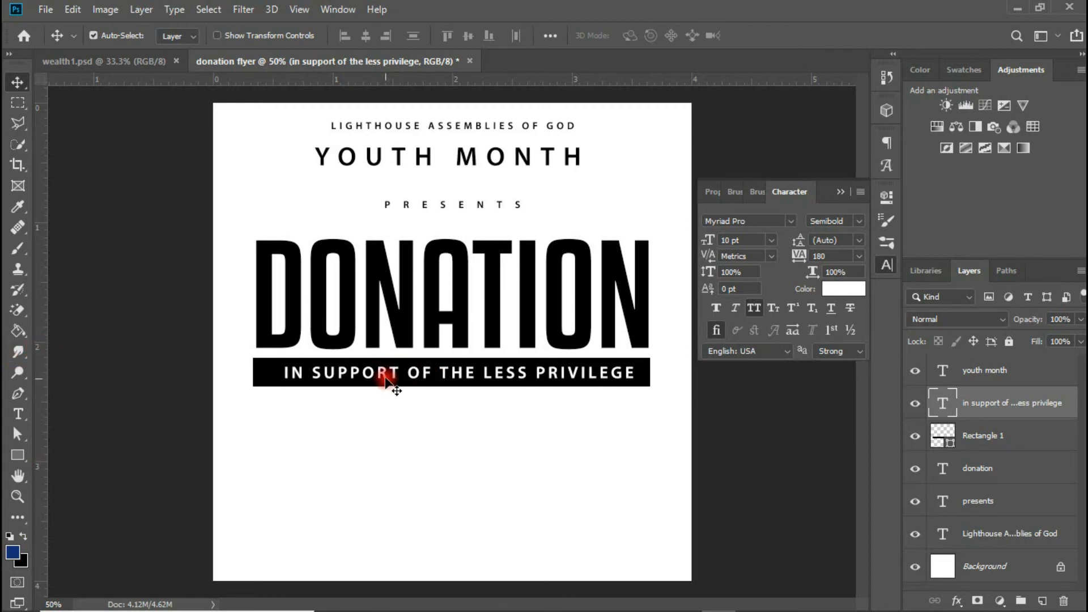
- Duplicate the subtitle lower down, colour it black and retype it as WHAT WE NEED
{"action": "left_click_drag", "start_coordinate": [395, 376], "coordinate": [355, 446]}
{"action": "left_click", "coordinate": [857, 292]}
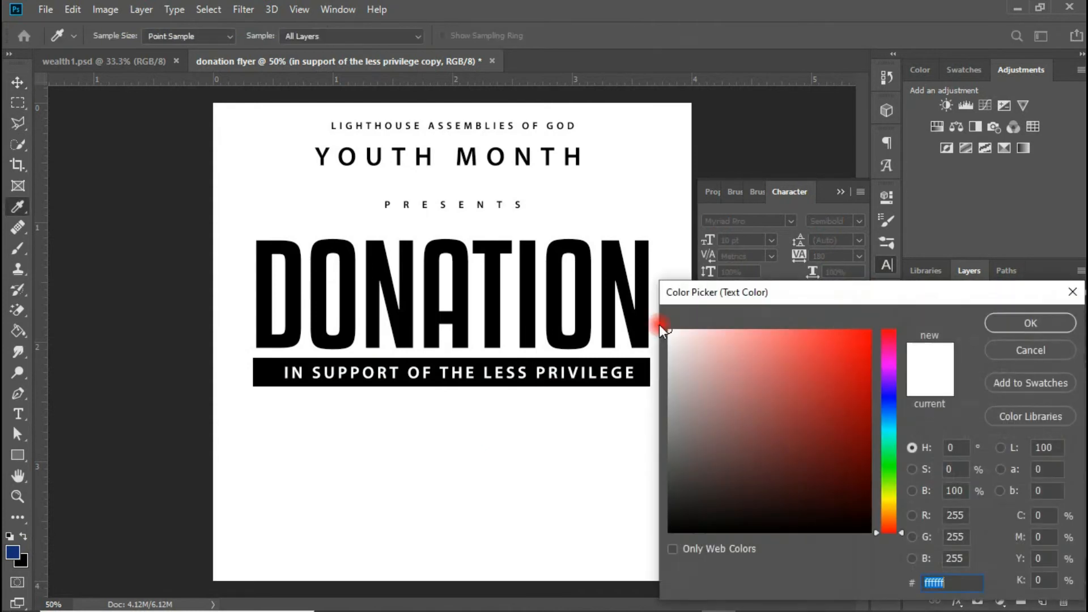
{"action": "left_click", "coordinate": [607, 306]}
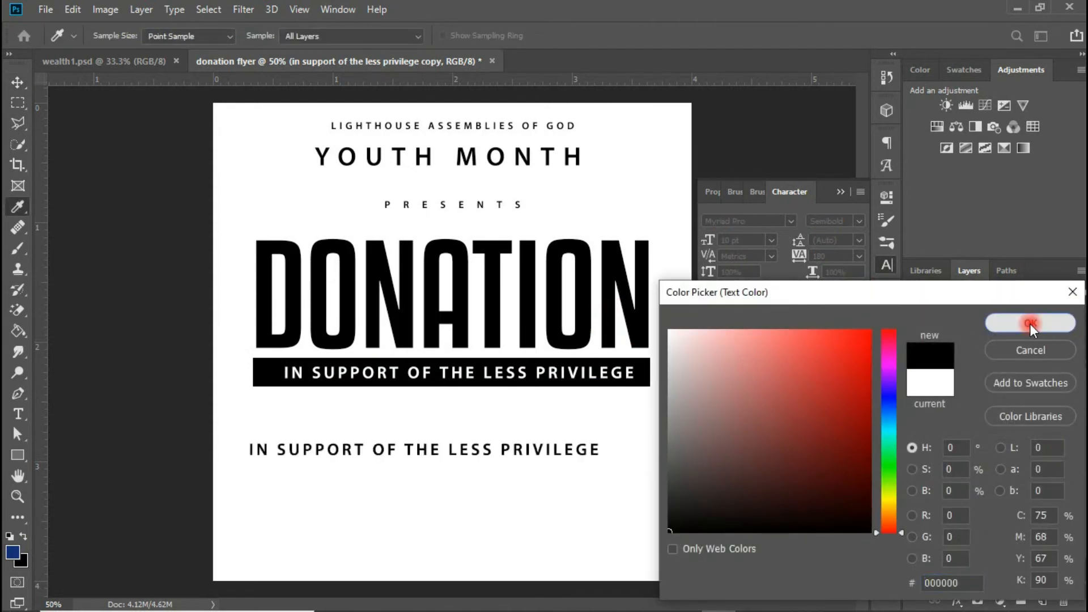
{"action": "left_click", "coordinate": [1029, 323]}
{"action": "double_click", "coordinate": [944, 404]}
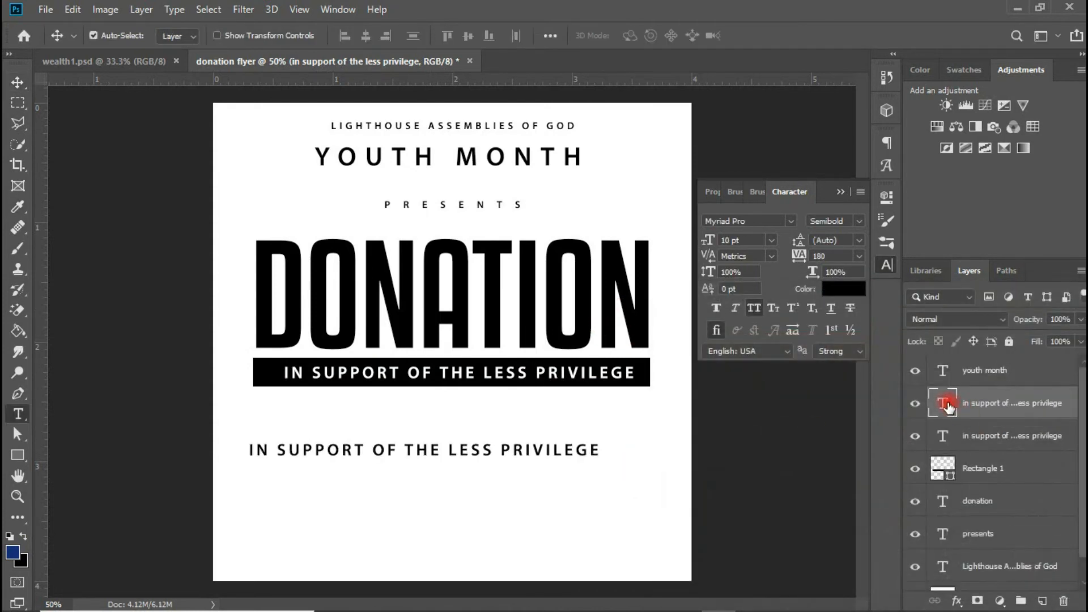
{"action": "type", "text": "WHAT"}
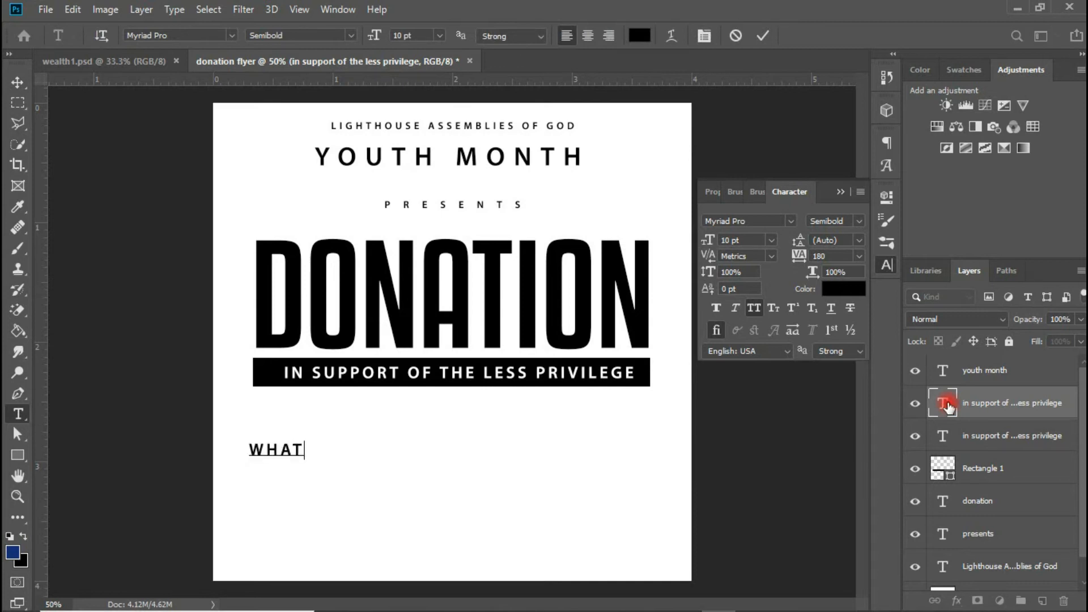
{"action": "type", "text": " WE NEED"}
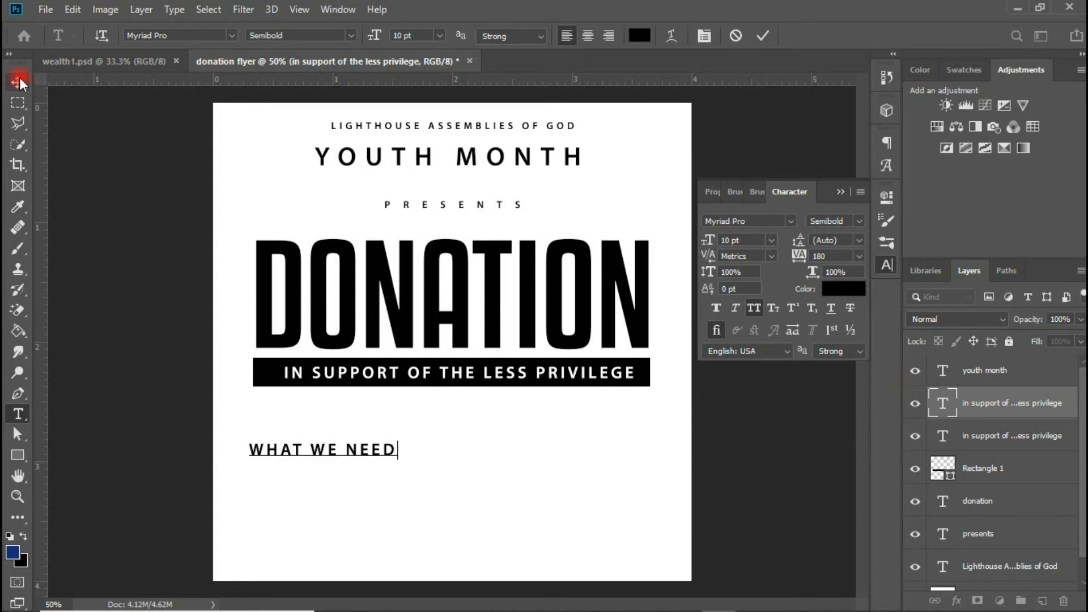
{"action": "left_click", "coordinate": [19, 83]}
- Keep WHAT WE NEED at 10 pt and set its letter spacing to 0
{"action": "left_click", "coordinate": [848, 293]}
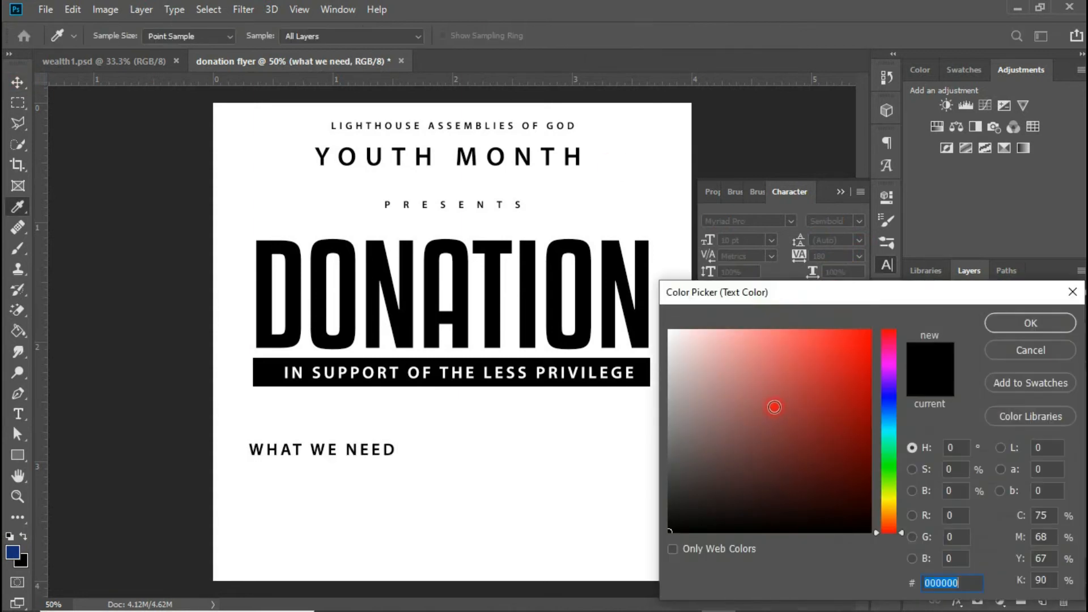
{"action": "left_click", "coordinate": [1031, 348]}
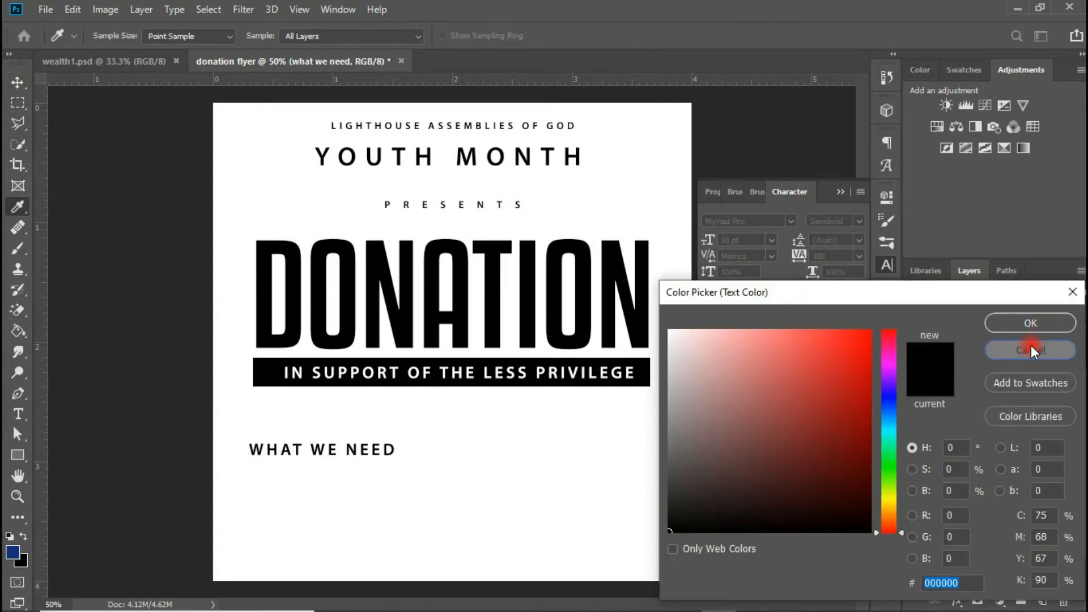
{"action": "left_click", "coordinate": [772, 241]}
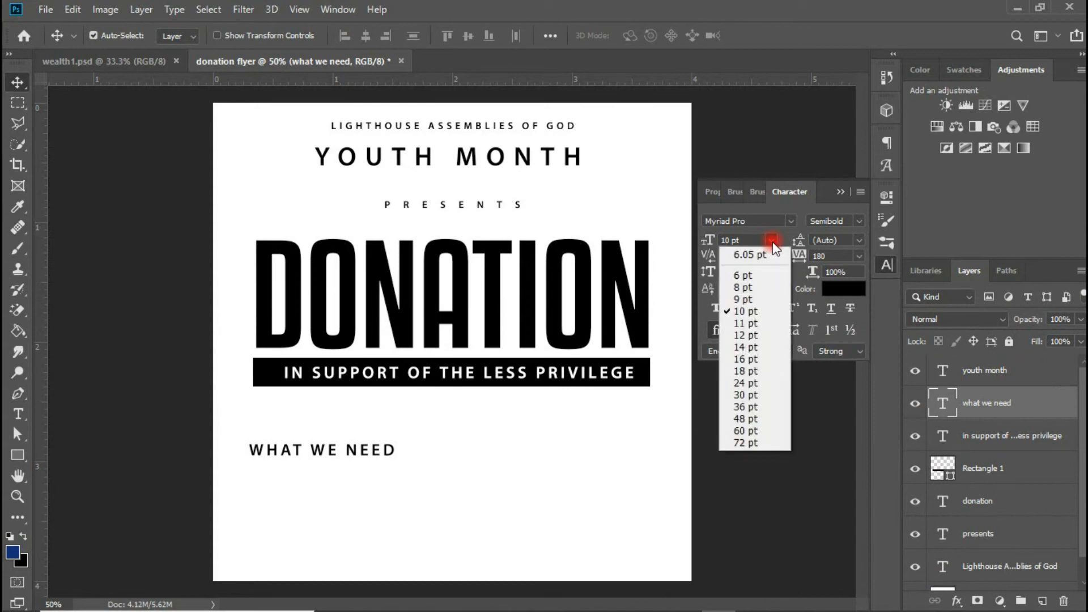
{"action": "left_click", "coordinate": [857, 252]}
{"action": "left_click", "coordinate": [859, 255]}
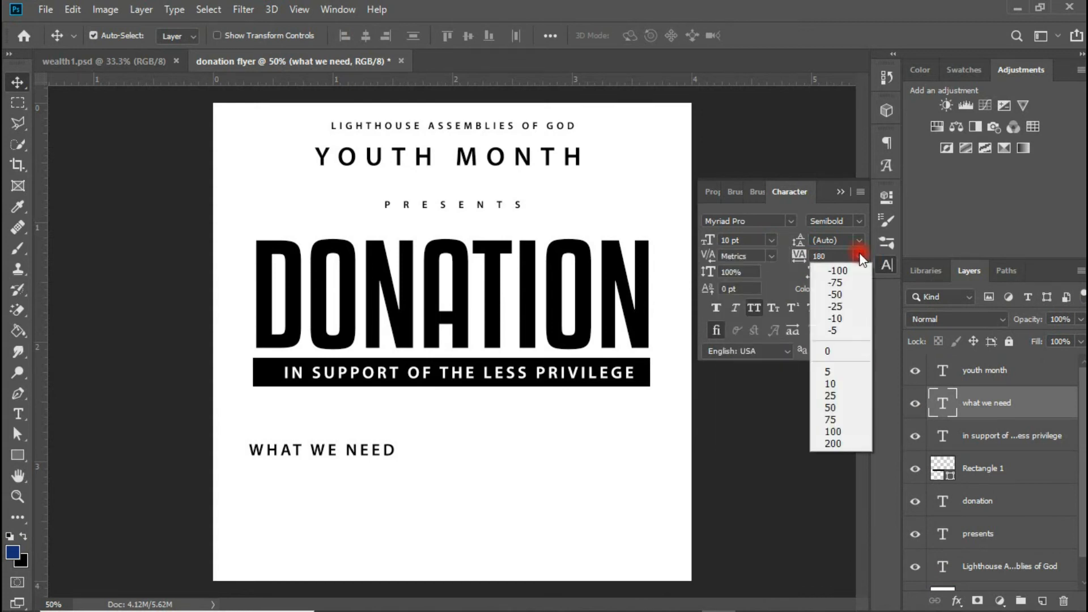
{"action": "left_click", "coordinate": [828, 350]}
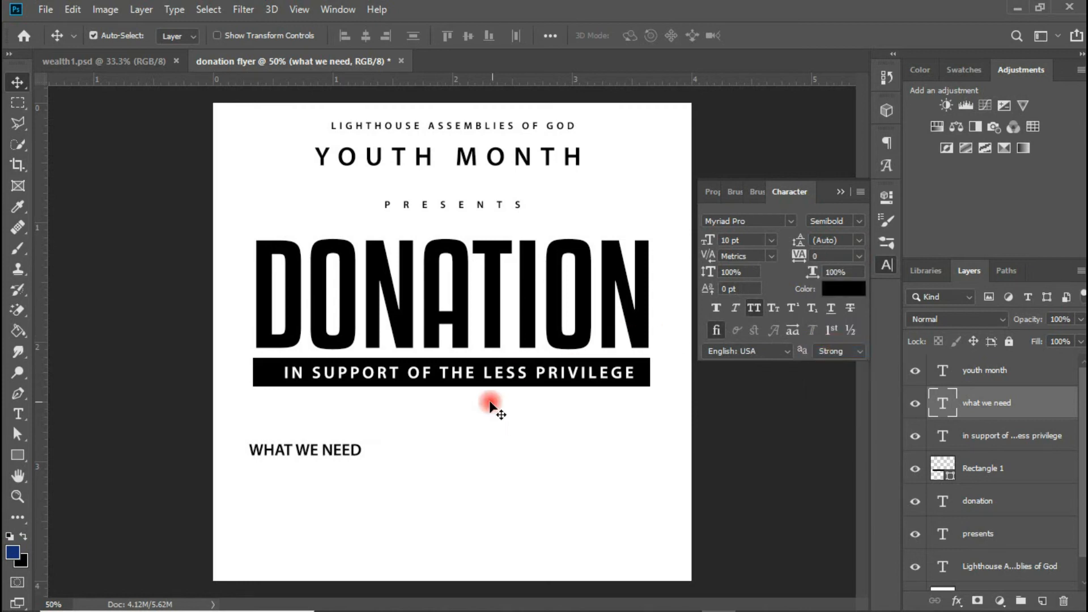
- Draw a black rounded rectangle over WHAT WE NEED with its top corner radii set to 0
{"action": "left_click", "coordinate": [17, 455]}
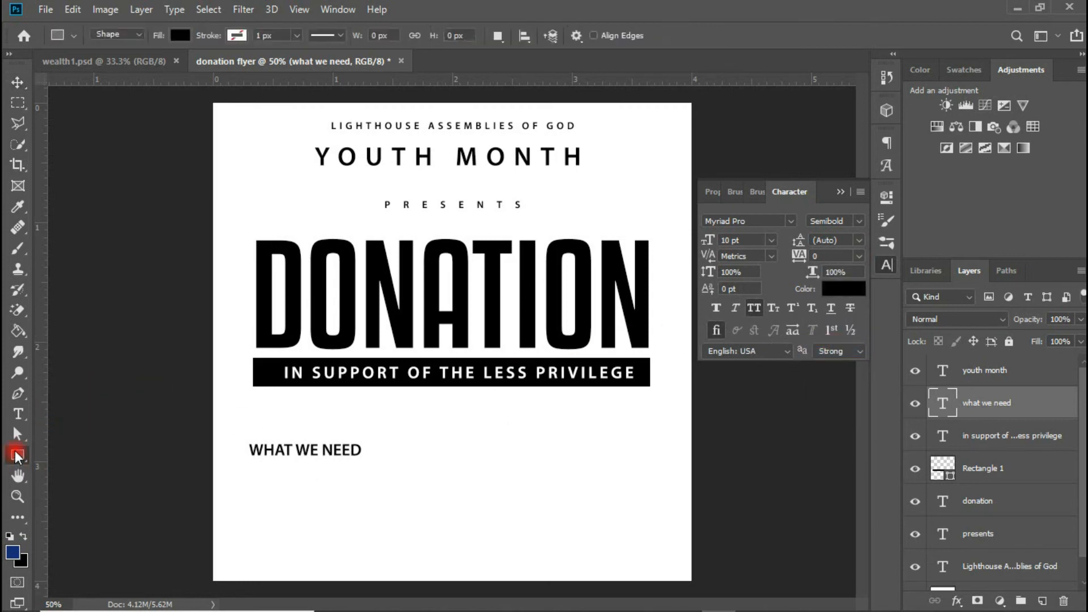
{"action": "right_click", "coordinate": [15, 452]}
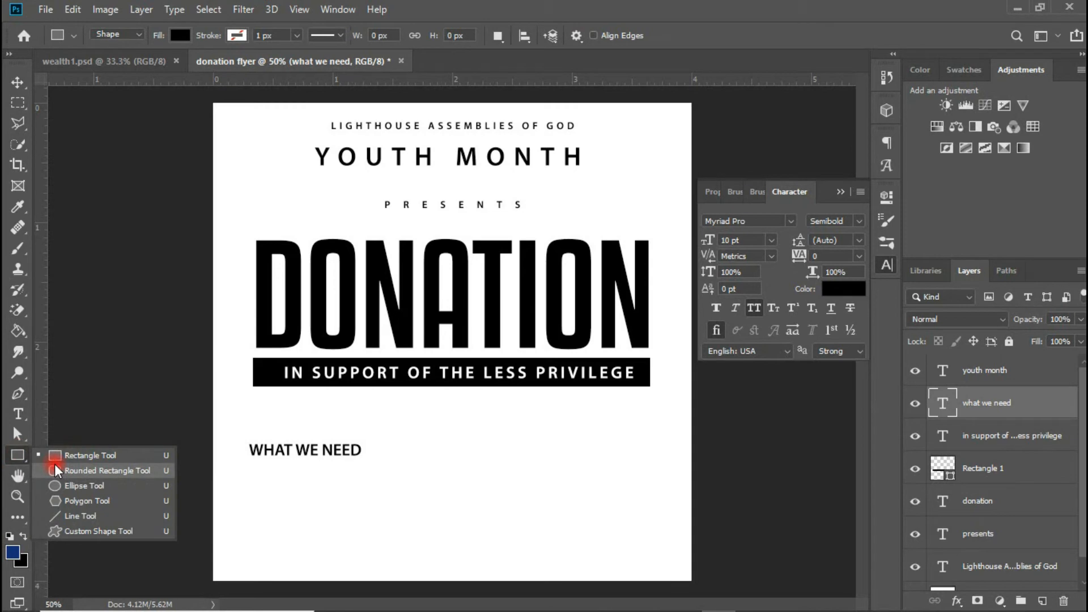
{"action": "left_click", "coordinate": [86, 471]}
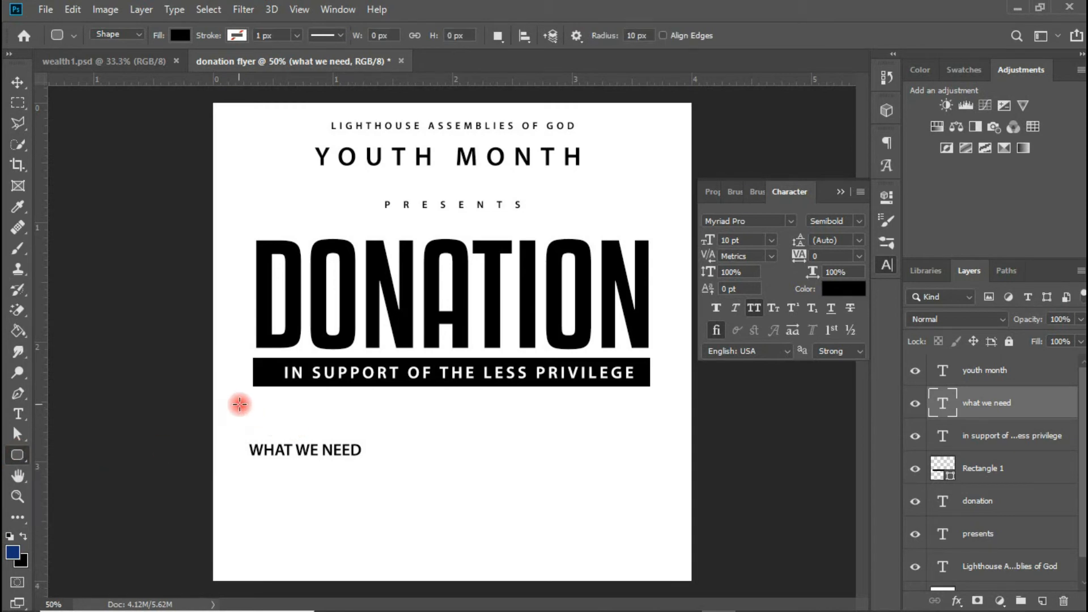
{"action": "left_click_drag", "start_coordinate": [249, 408], "coordinate": [377, 451]}
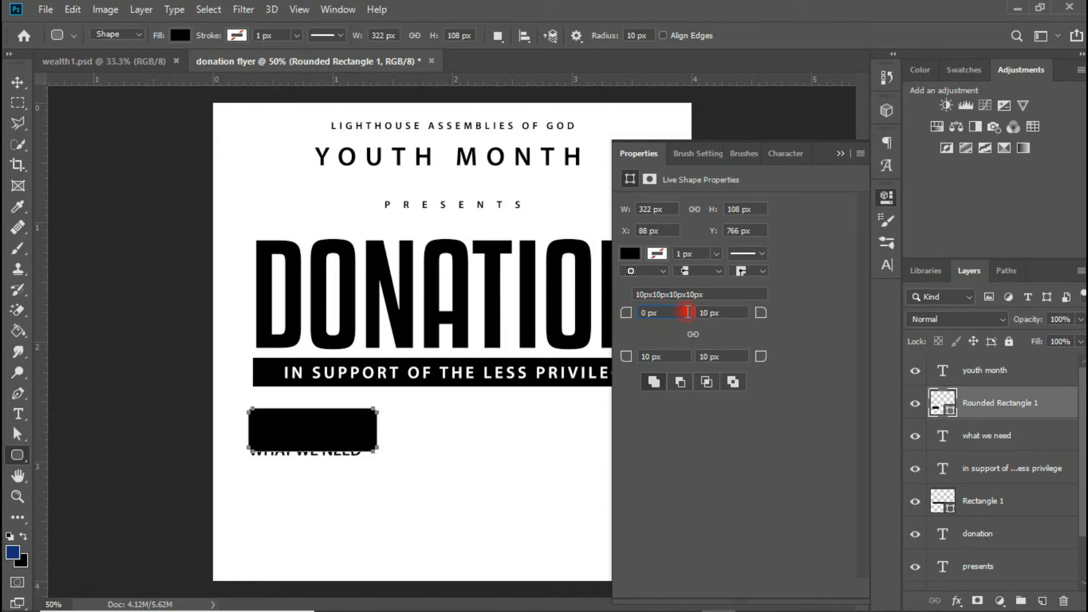
{"action": "key", "text": "Tab"}
{"action": "type", "text": "0"}
{"action": "key", "text": "Tab"}
{"action": "left_click", "coordinate": [568, 255]}
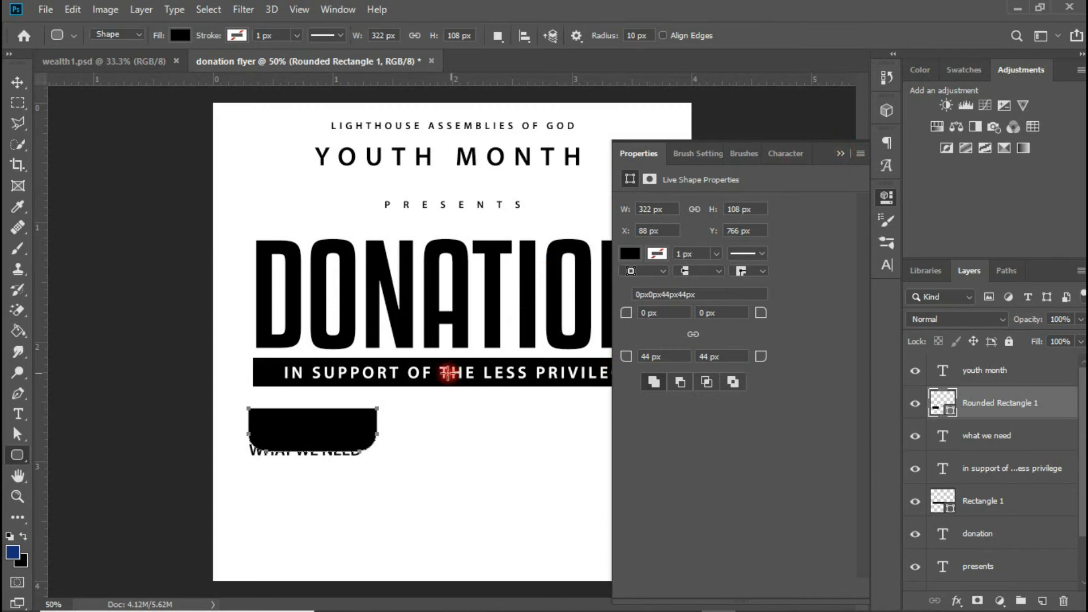
- Place WHAT WE NEED on the tab, layer it above the shape, and make the text white
{"action": "left_click", "coordinate": [25, 81]}
{"action": "mouse_move", "coordinate": [328, 424]}
{"action": "left_mouse_down"}
{"action": "mouse_move", "coordinate": [327, 399]}
{"action": "mouse_move", "coordinate": [325, 420]}
{"action": "left_mouse_up"}
{"action": "left_click_drag", "start_coordinate": [347, 453], "coordinate": [351, 433]}
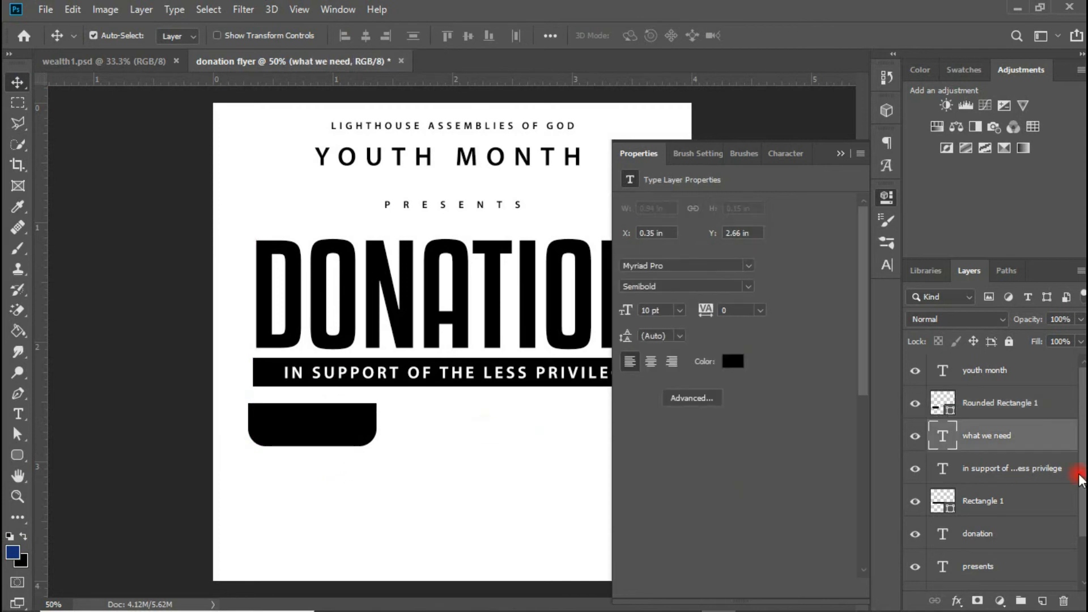
{"action": "left_click_drag", "start_coordinate": [1004, 434], "coordinate": [997, 392]}
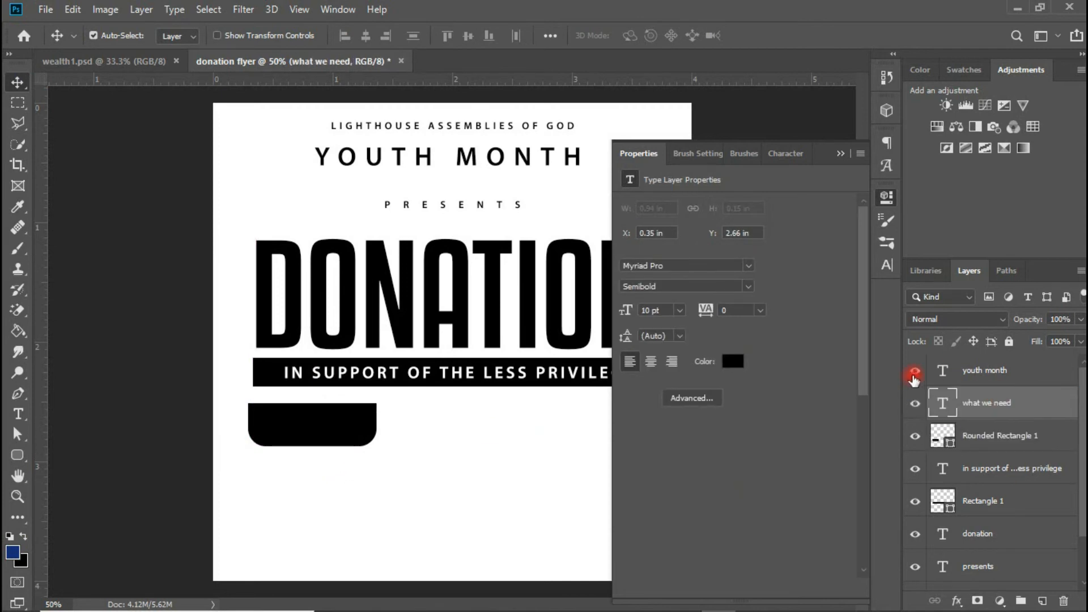
{"action": "left_click", "coordinate": [887, 264]}
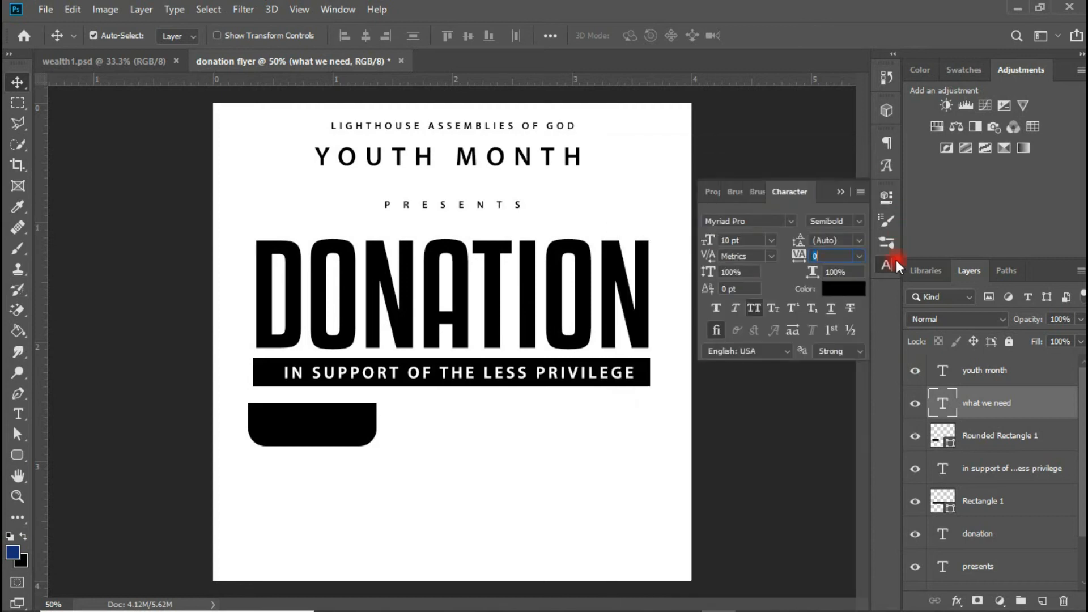
{"action": "left_click", "coordinate": [848, 287]}
{"action": "left_click_drag", "start_coordinate": [692, 335], "coordinate": [505, 296]}
{"action": "left_click", "coordinate": [1036, 328]}
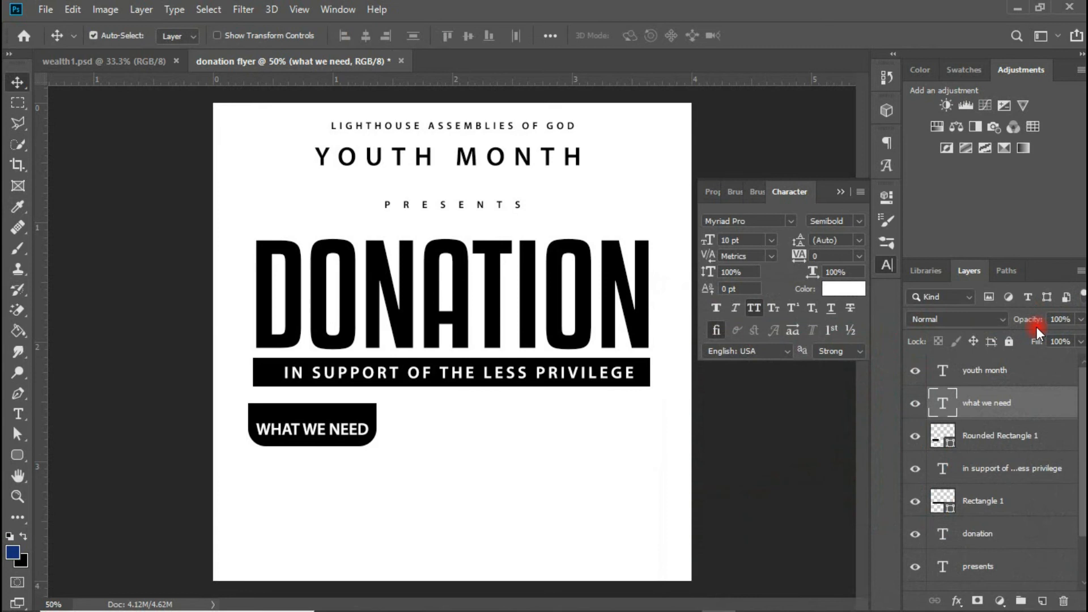
{"action": "left_click", "coordinate": [563, 498]}
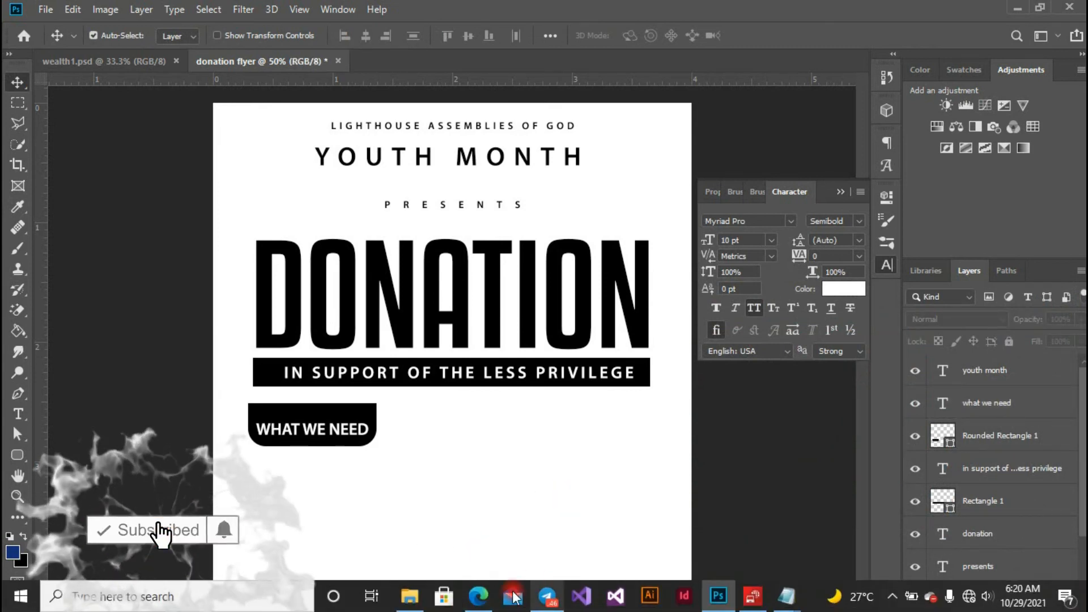
- Select the canned sardines and tomato paste photos in Donation Resources and drag them into the flyer
{"action": "left_click", "coordinate": [409, 601]}
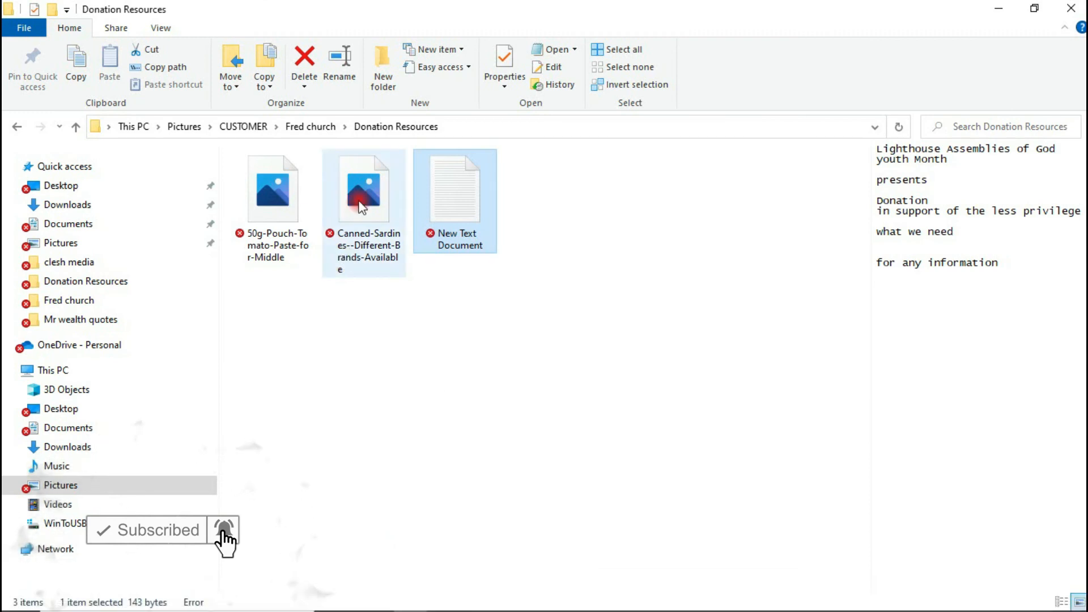
{"action": "left_click", "coordinate": [363, 184]}
{"action": "left_click", "coordinate": [284, 169]}
{"action": "left_click_drag", "start_coordinate": [287, 175], "coordinate": [481, 486]}
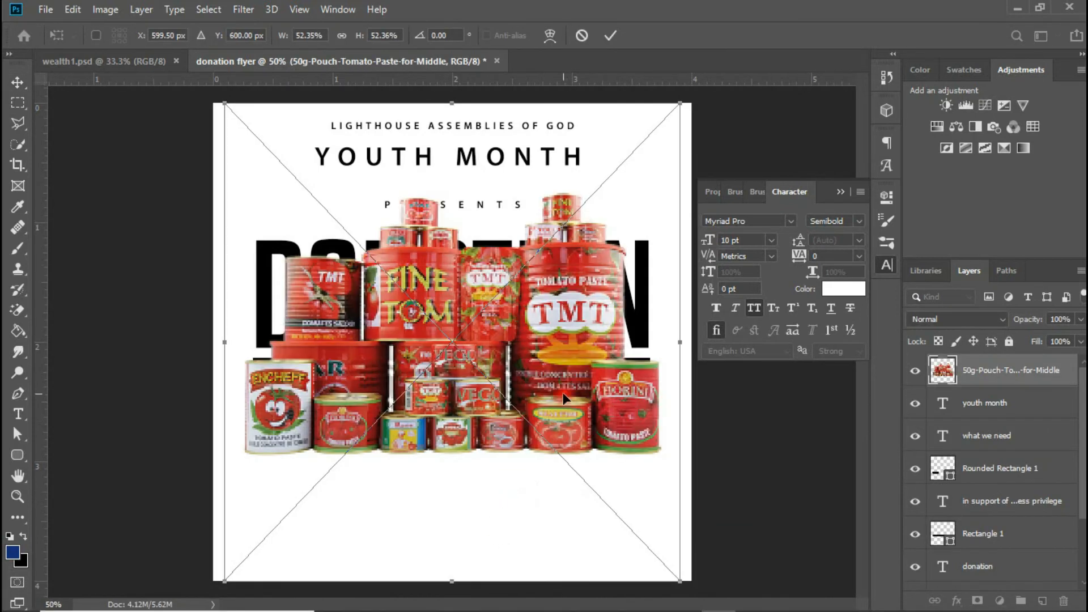
- Commit both placed photos, then scale the sardines photo down to about 59% at lower right
{"action": "key", "text": "Return"}
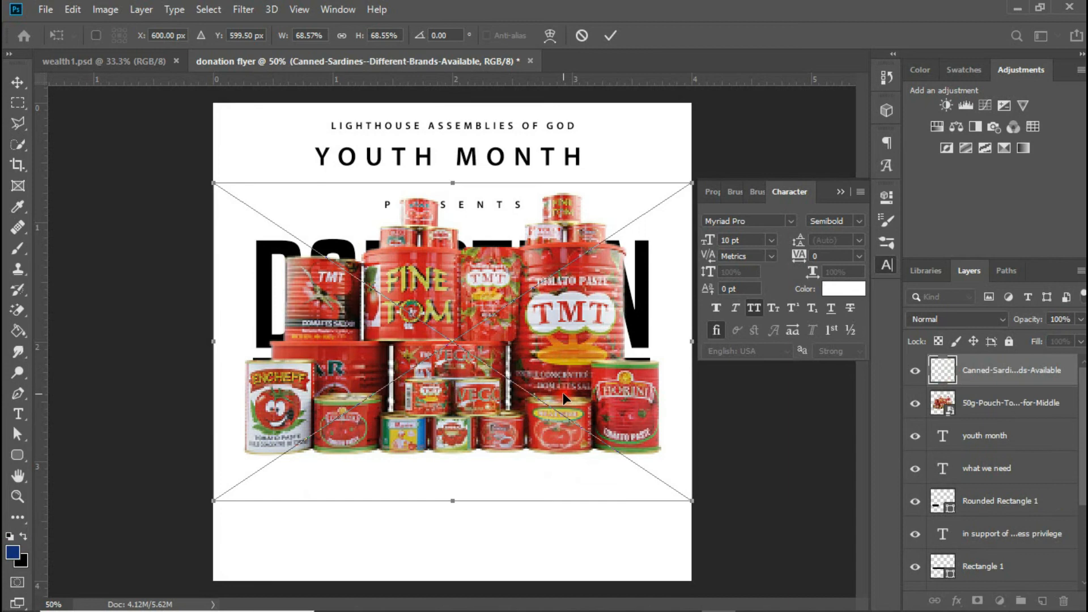
{"action": "key", "text": "Return"}
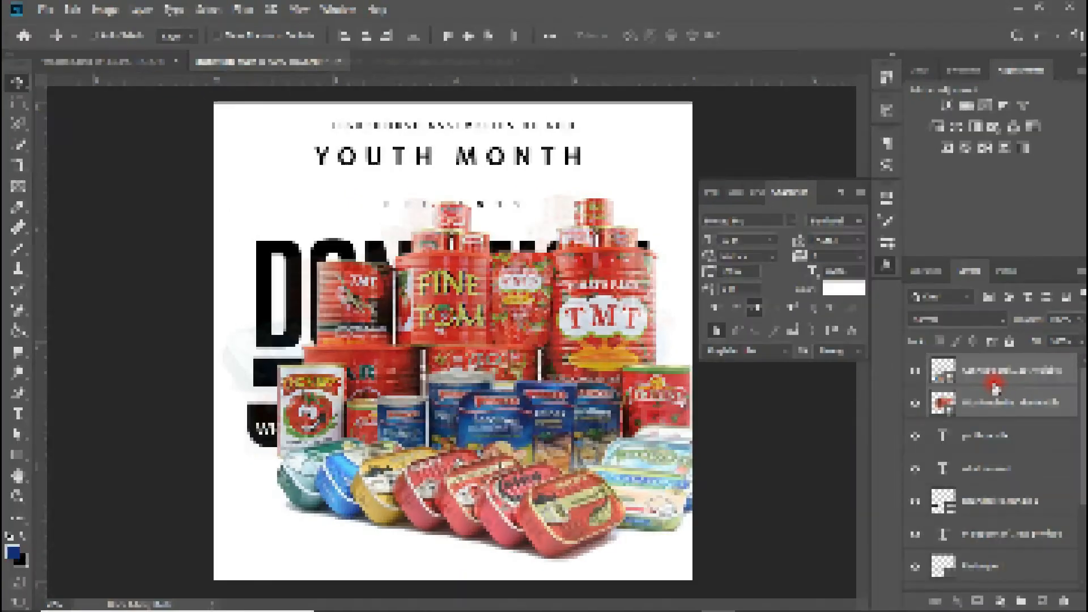
{"action": "left_click", "coordinate": [996, 385]}
{"action": "key", "text": "ctrl+t"}
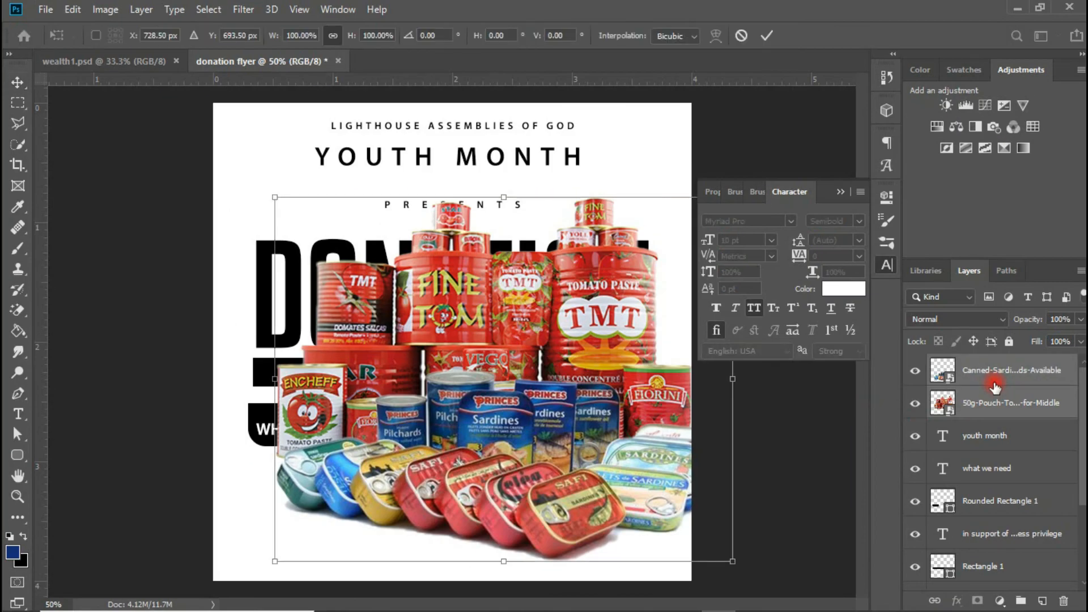
{"action": "left_click_drag", "start_coordinate": [276, 196], "coordinate": [376, 288]}
{"action": "left_click_drag", "start_coordinate": [558, 383], "coordinate": [585, 458]}
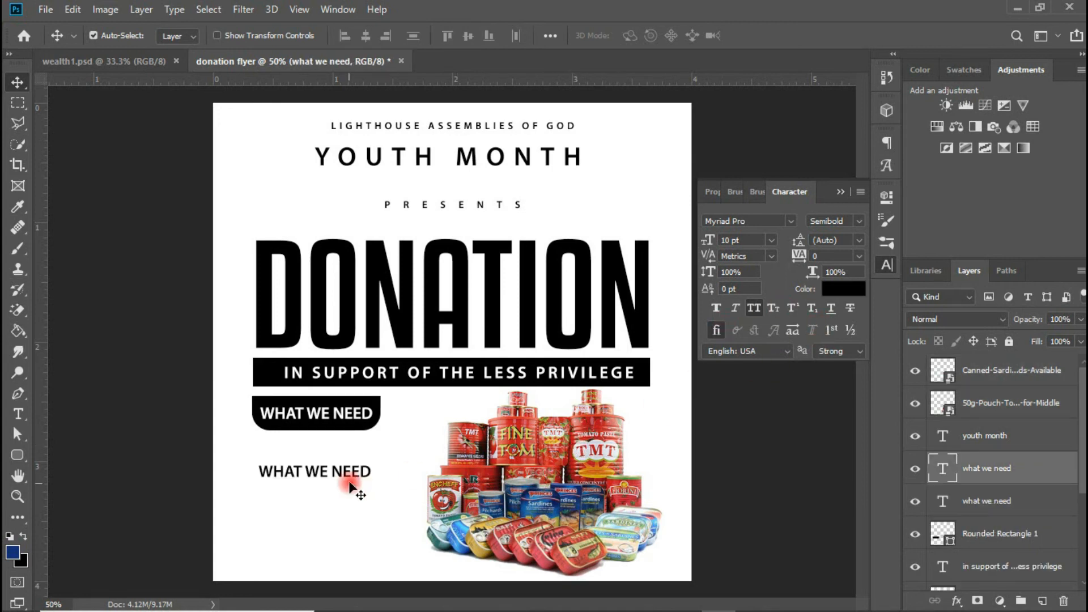
- Retype the second WHAT WE NEED line as TINNED TOMATOES and CANNED FISH
{"action": "left_click", "coordinate": [316, 462]}
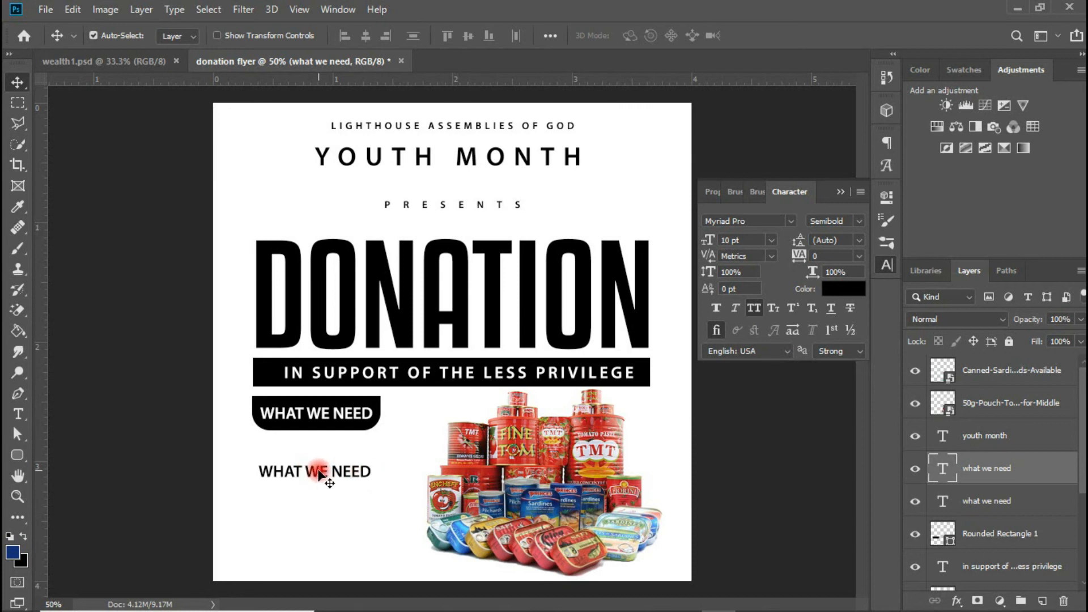
{"action": "double_click", "coordinate": [319, 473]}
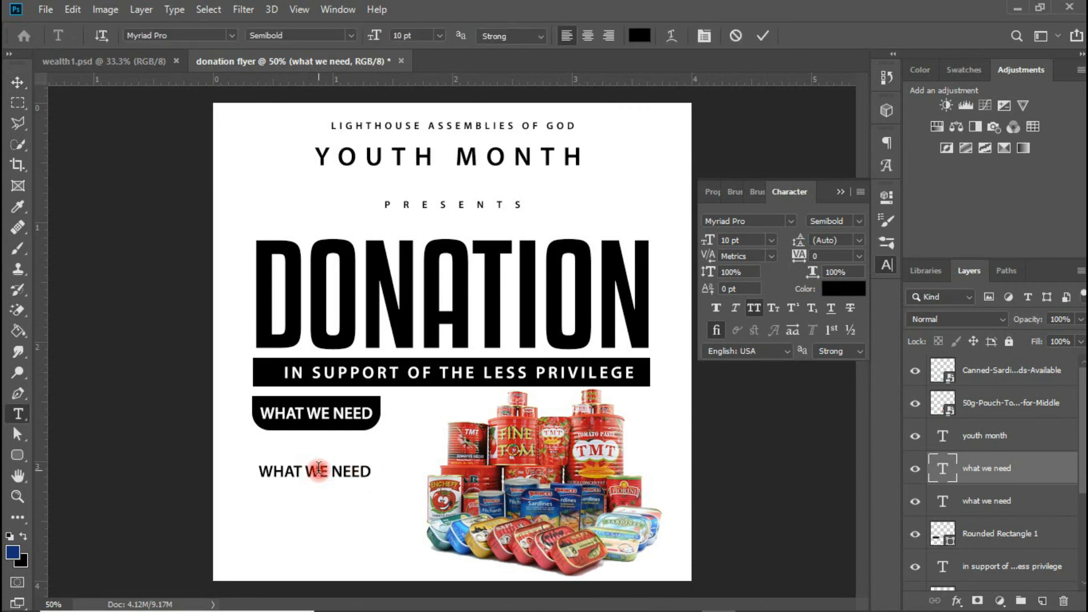
{"action": "left_click", "coordinate": [318, 468]}
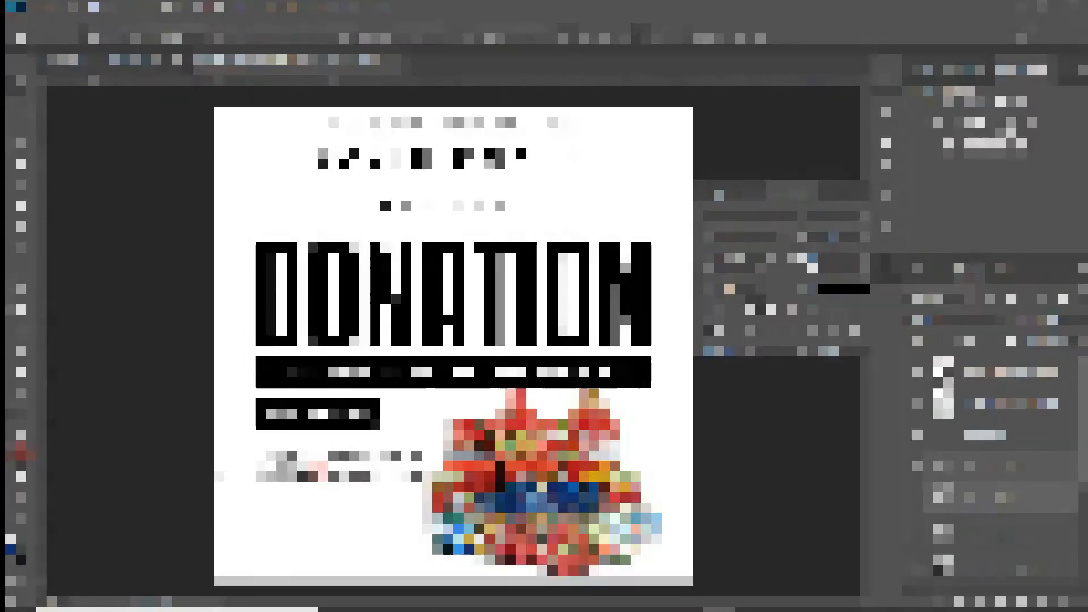
- Draw a small black circle and position it just left of CANNED FISH
{"action": "right_click", "coordinate": [17, 455]}
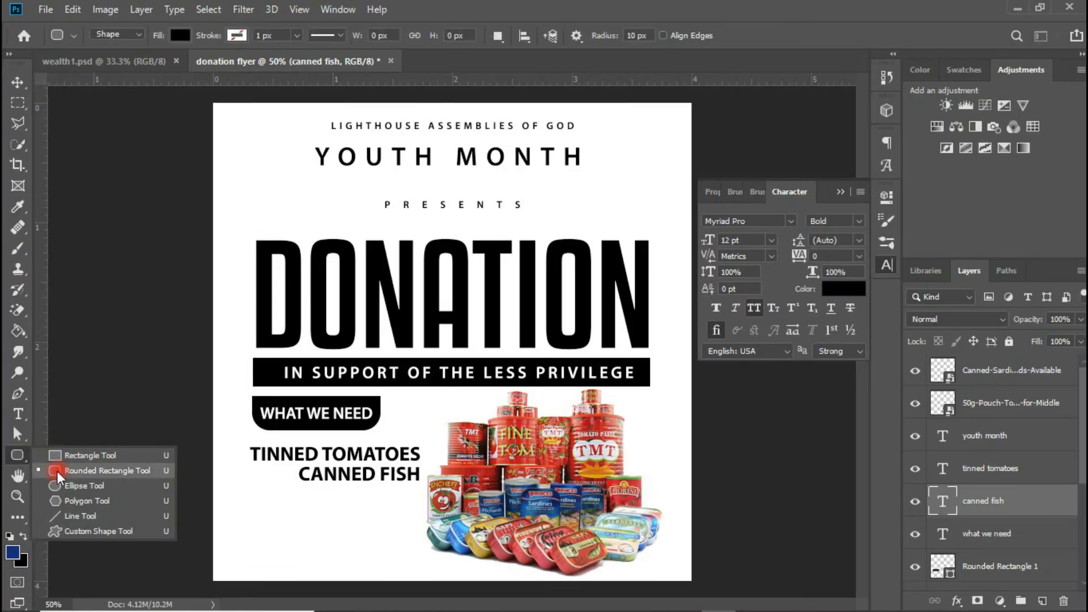
{"action": "left_click", "coordinate": [85, 483]}
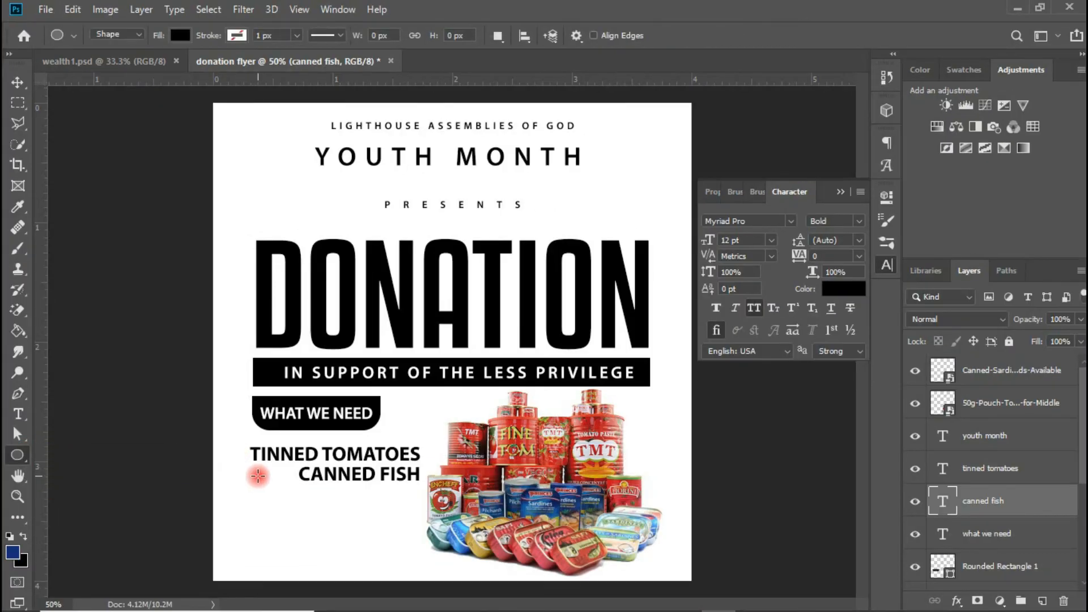
{"action": "left_click_drag", "start_coordinate": [257, 476], "coordinate": [290, 502]}
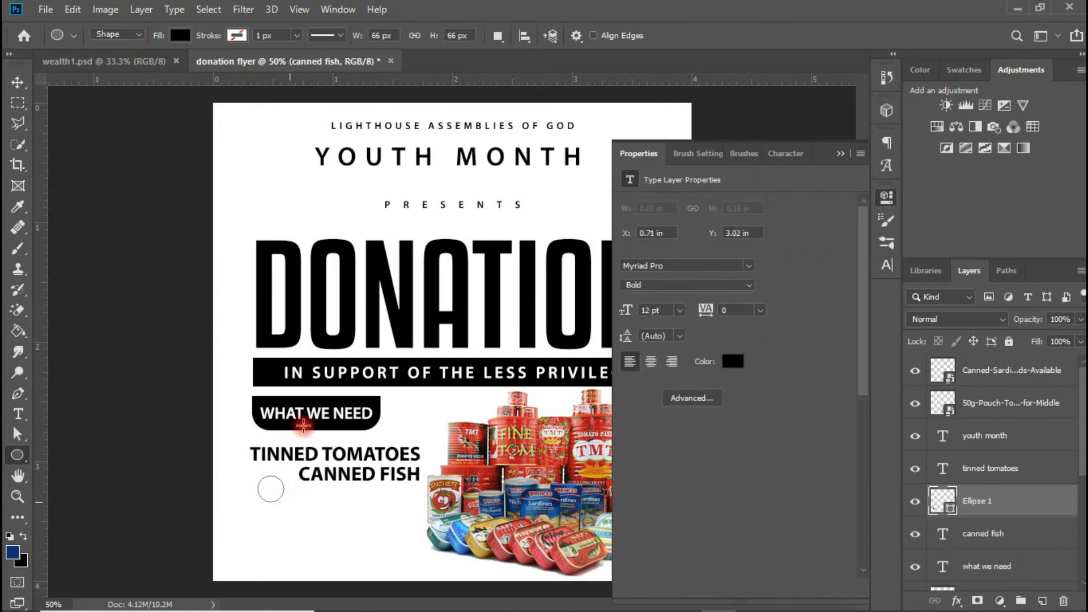
{"action": "left_click", "coordinate": [17, 82]}
{"action": "left_click_drag", "start_coordinate": [278, 493], "coordinate": [282, 481]}
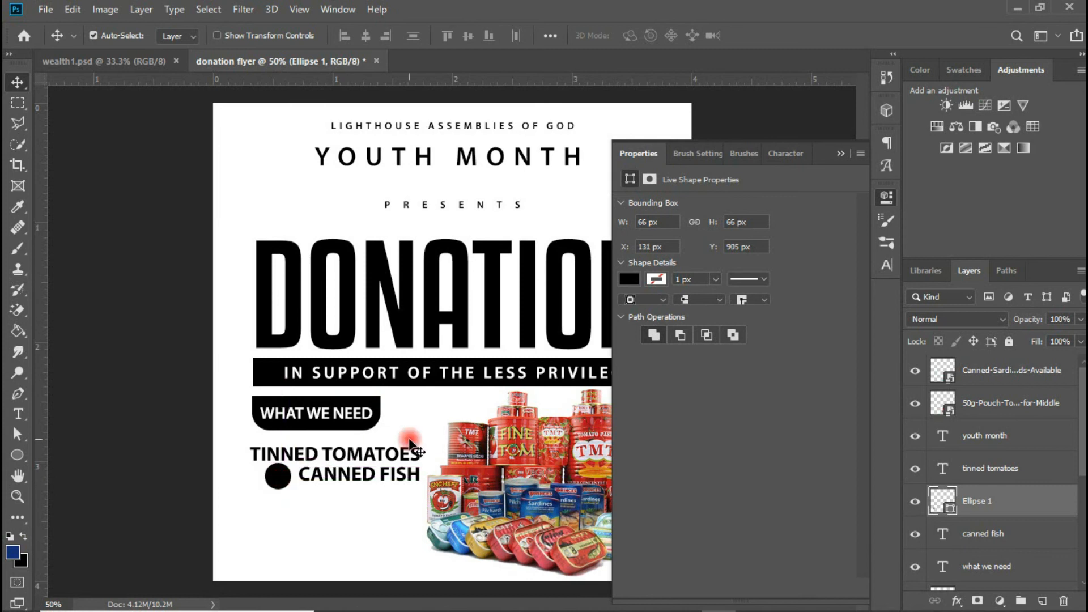
{"action": "left_click", "coordinate": [839, 154]}
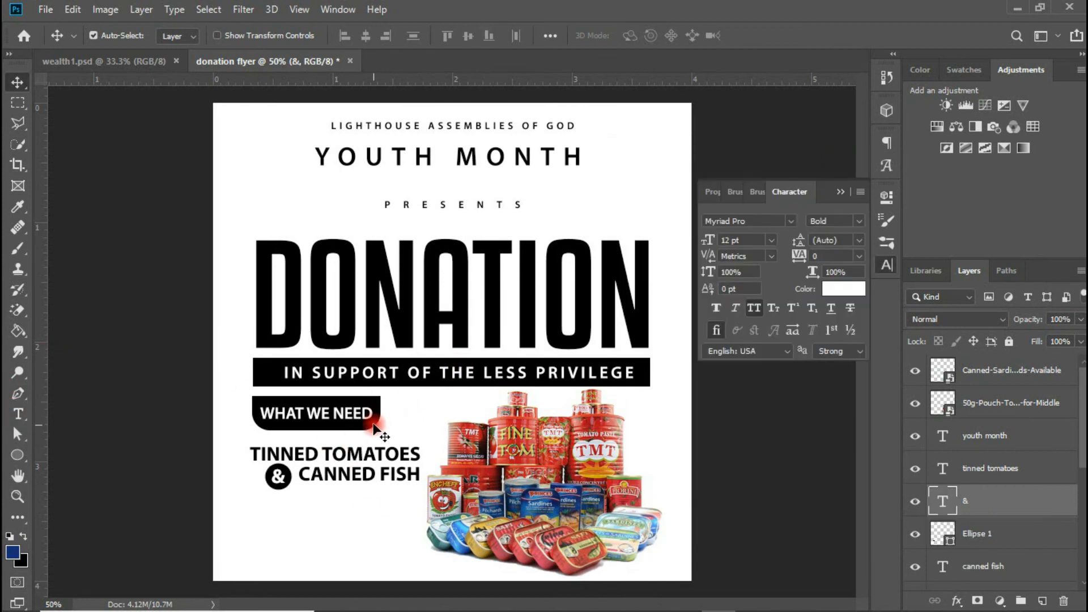
{"action": "left_click", "coordinate": [25, 454]}
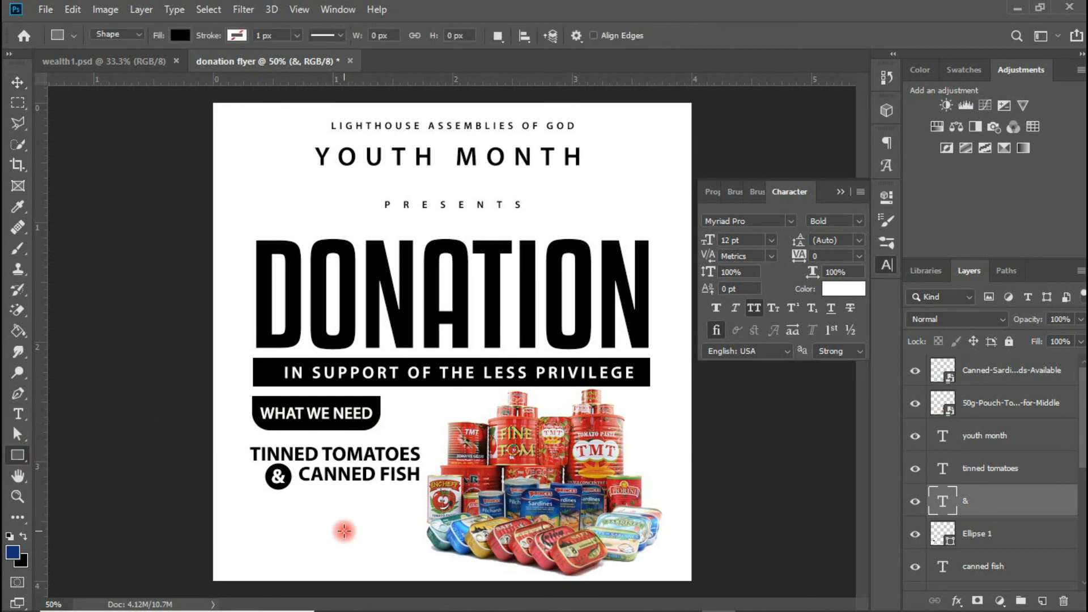
- Draw a thin black divider line under the item list and copy the TINNED TOMATOES text below it
{"action": "left_click_drag", "start_coordinate": [244, 501], "coordinate": [422, 502]}
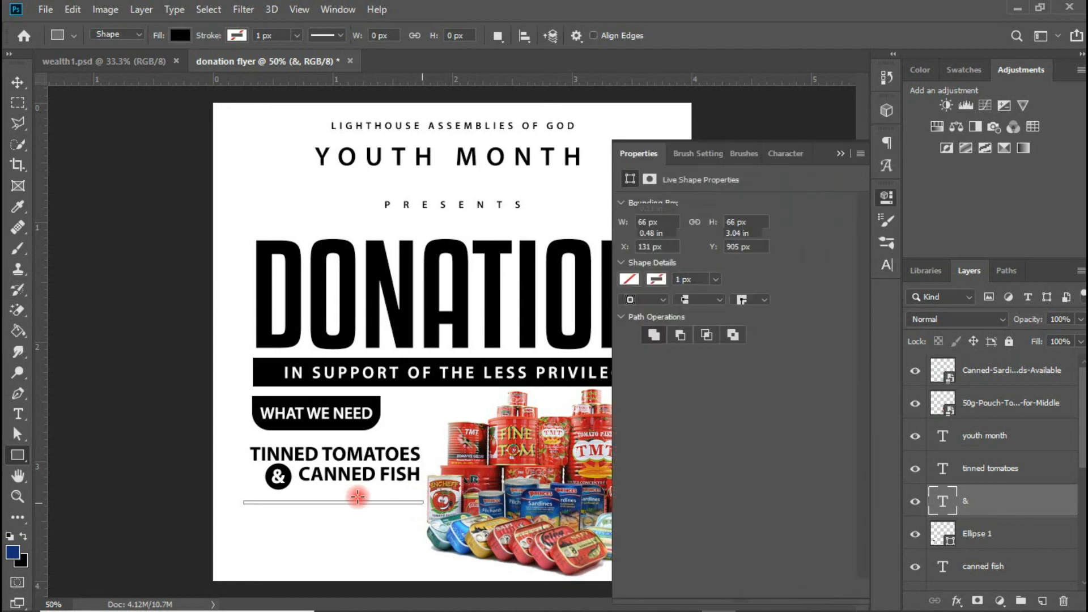
{"action": "left_click", "coordinate": [18, 82]}
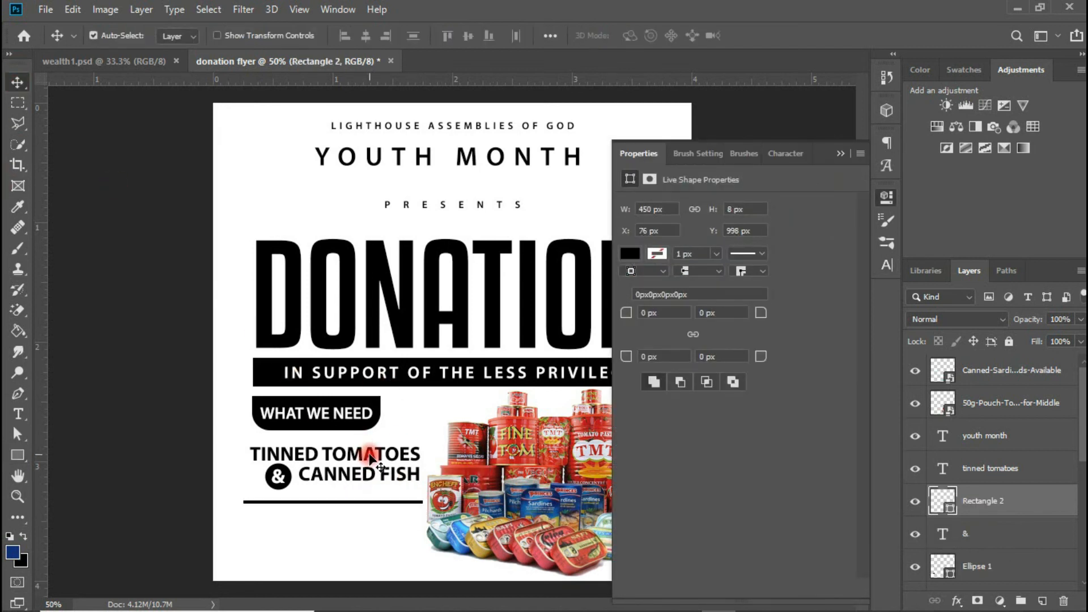
{"action": "left_click_drag", "start_coordinate": [374, 457], "coordinate": [371, 528]}
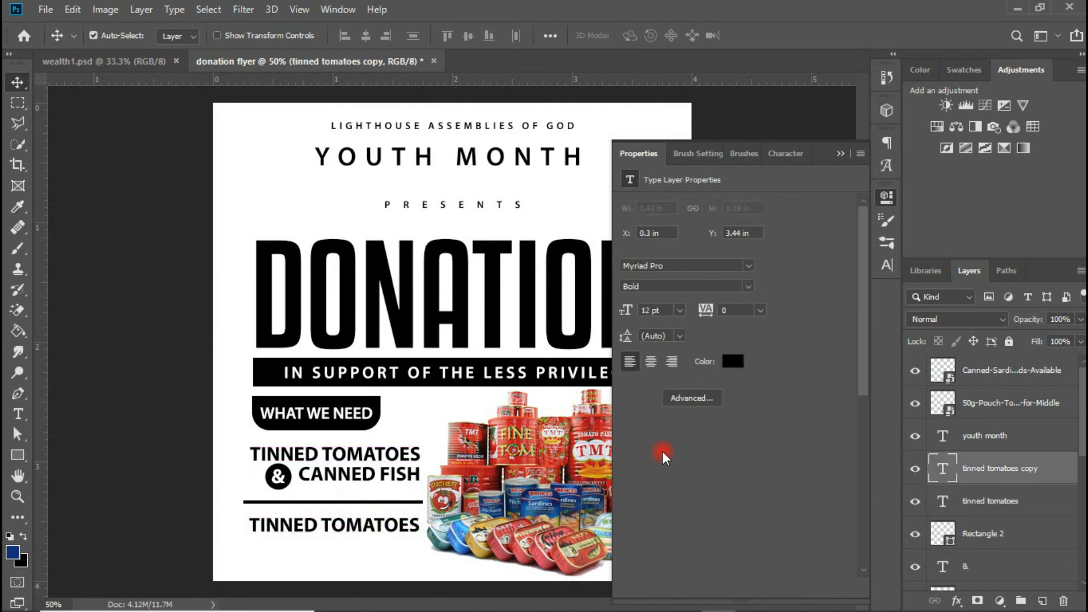
- Retype the copied text as the FOR ANY INFO : PLS CALL line with two phone-number rows
{"action": "left_click", "coordinate": [840, 151]}
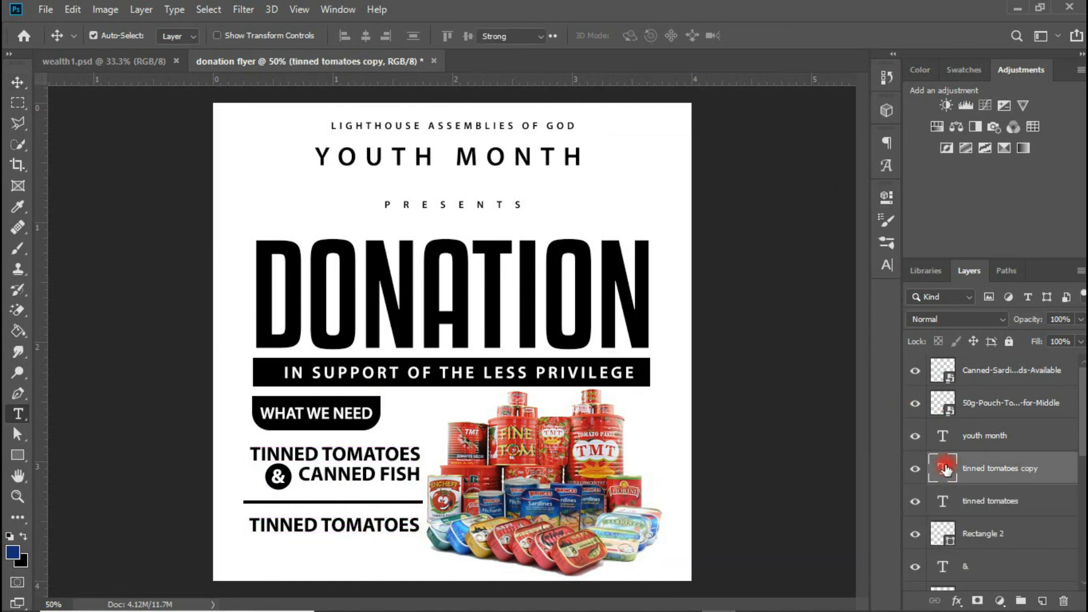
{"action": "double_click", "coordinate": [944, 463]}
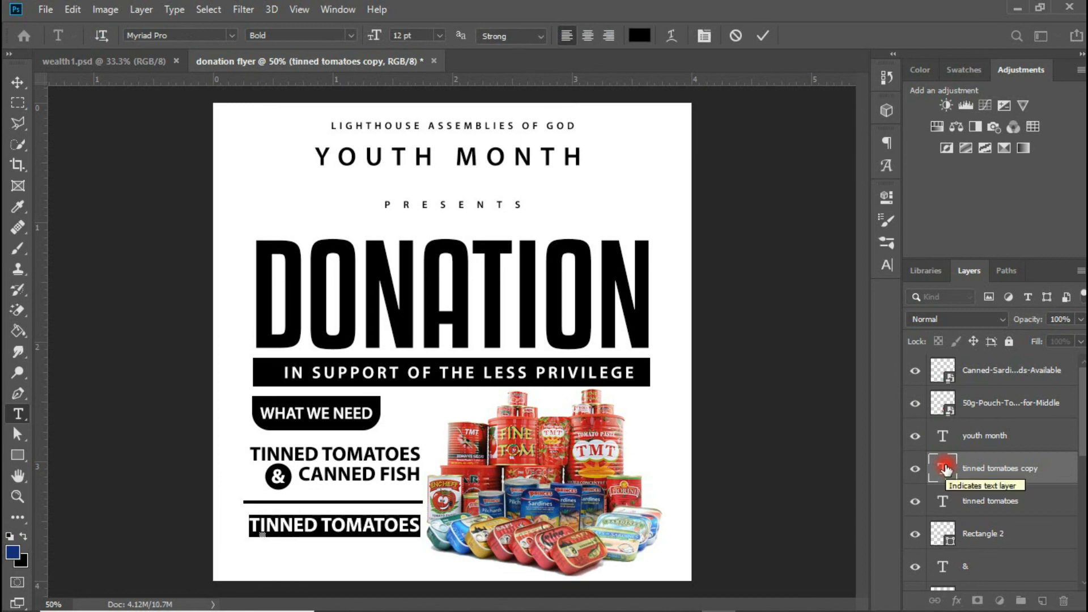
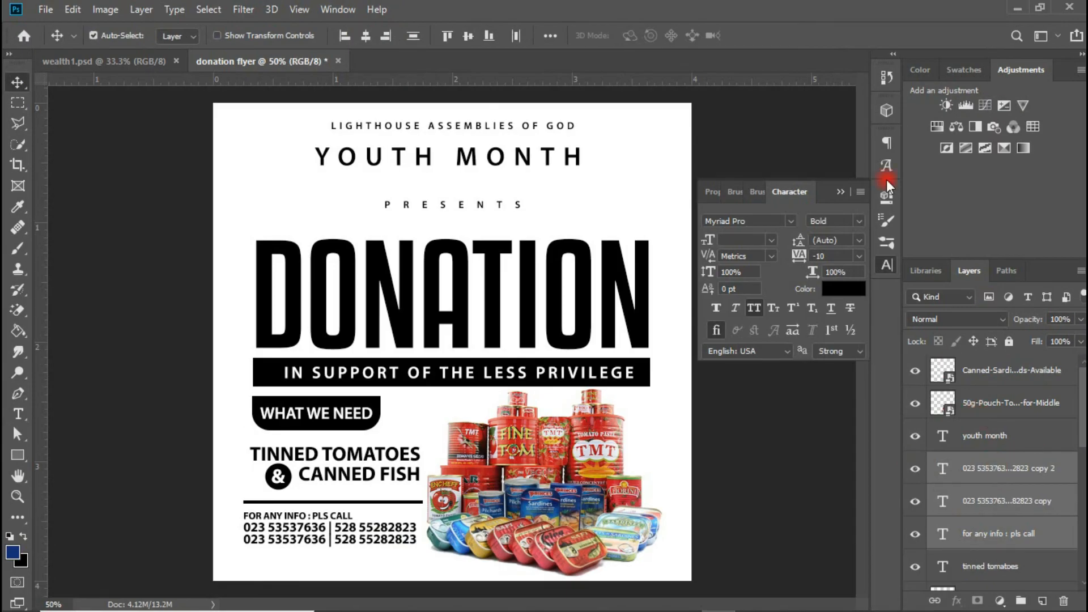
{"action": "left_click", "coordinate": [844, 190]}
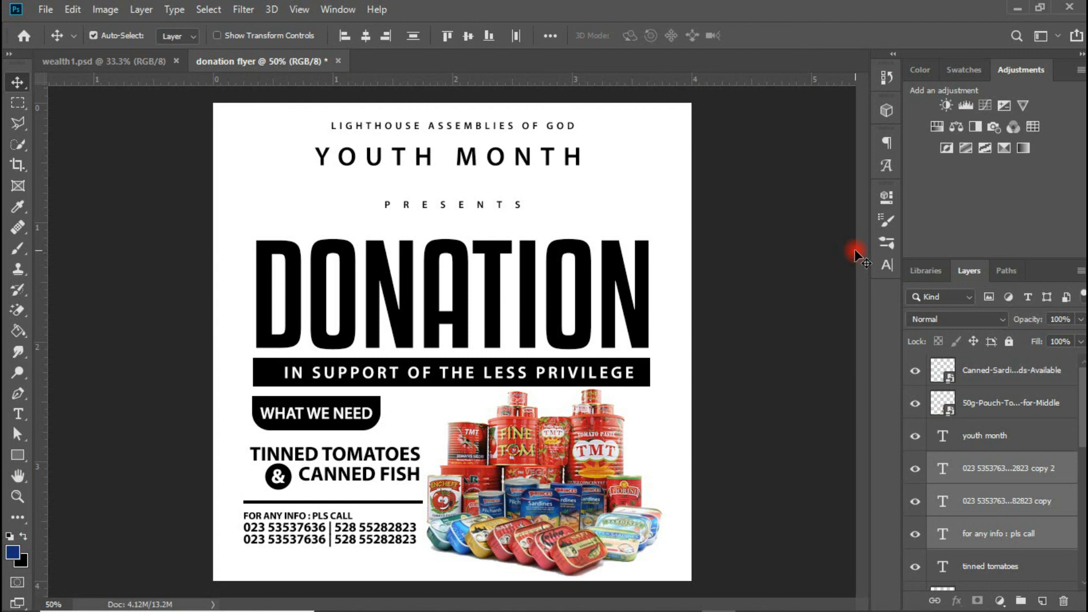
{"action": "left_click", "coordinate": [648, 292]}
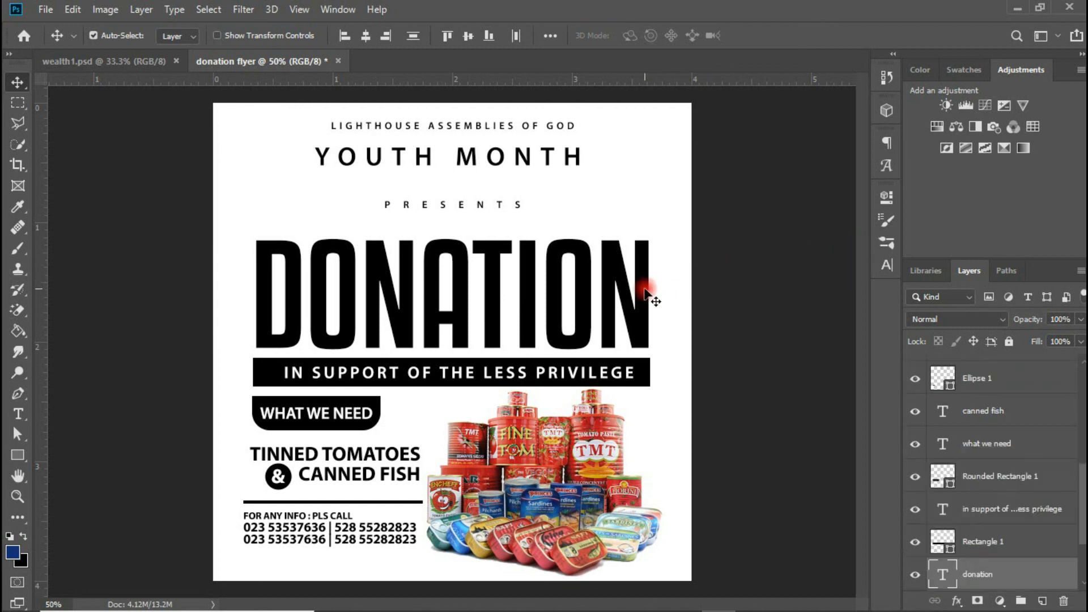
- Colour the DONATION title red, sampled from the tomato cans in the photo
{"action": "left_click", "coordinate": [886, 263]}
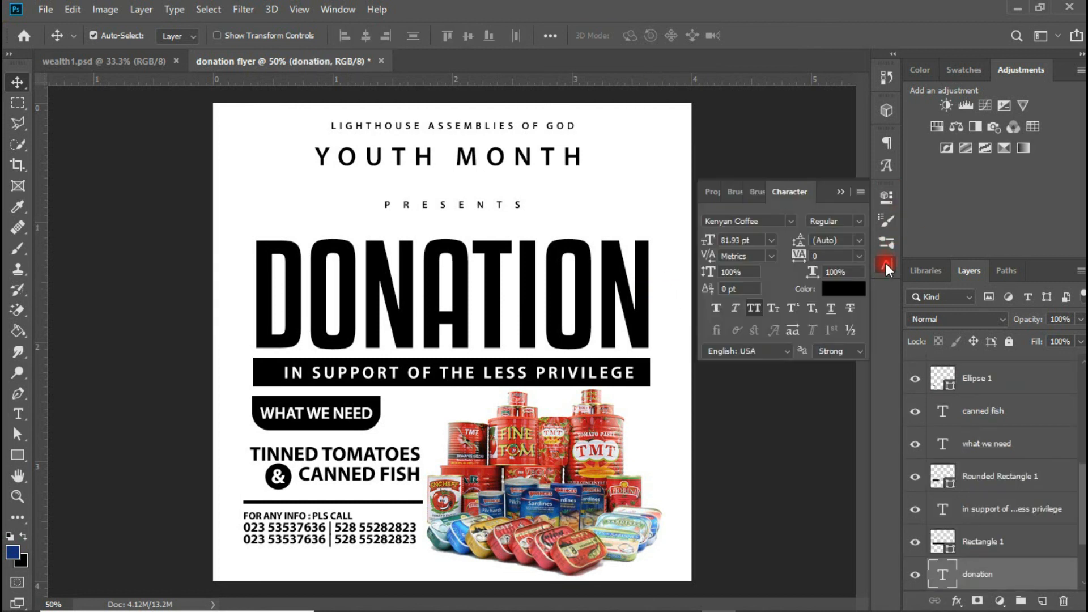
{"action": "left_click", "coordinate": [851, 290]}
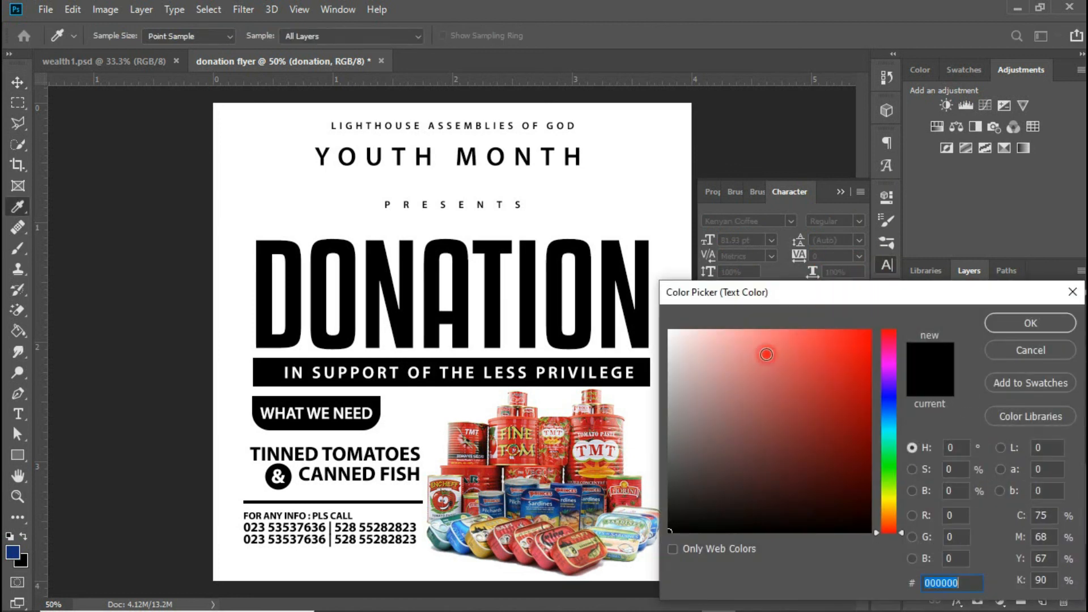
{"action": "left_click", "coordinate": [604, 428]}
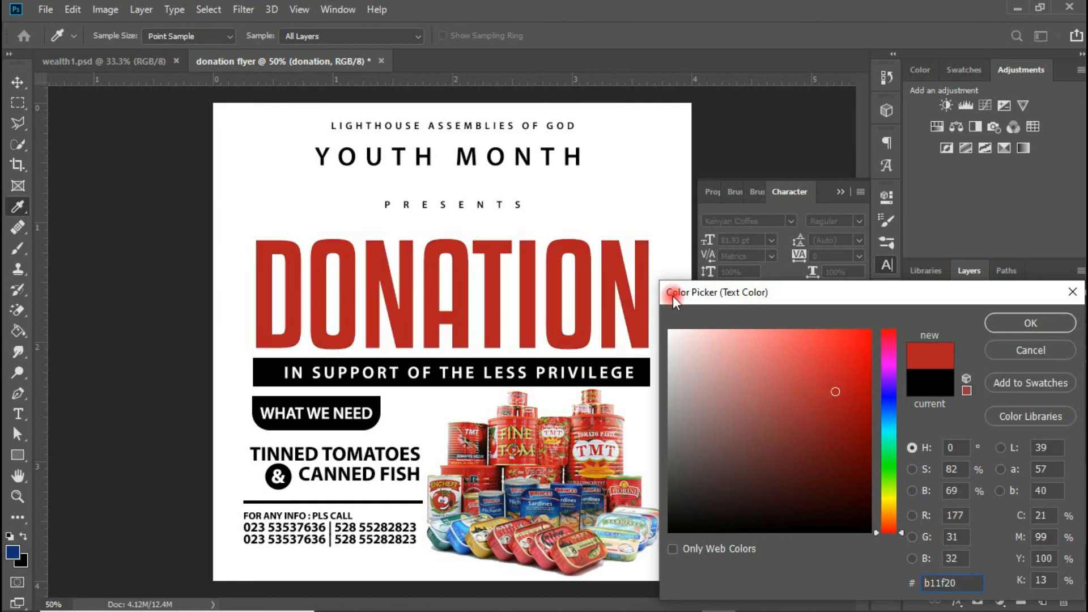
{"action": "left_click", "coordinate": [1015, 320]}
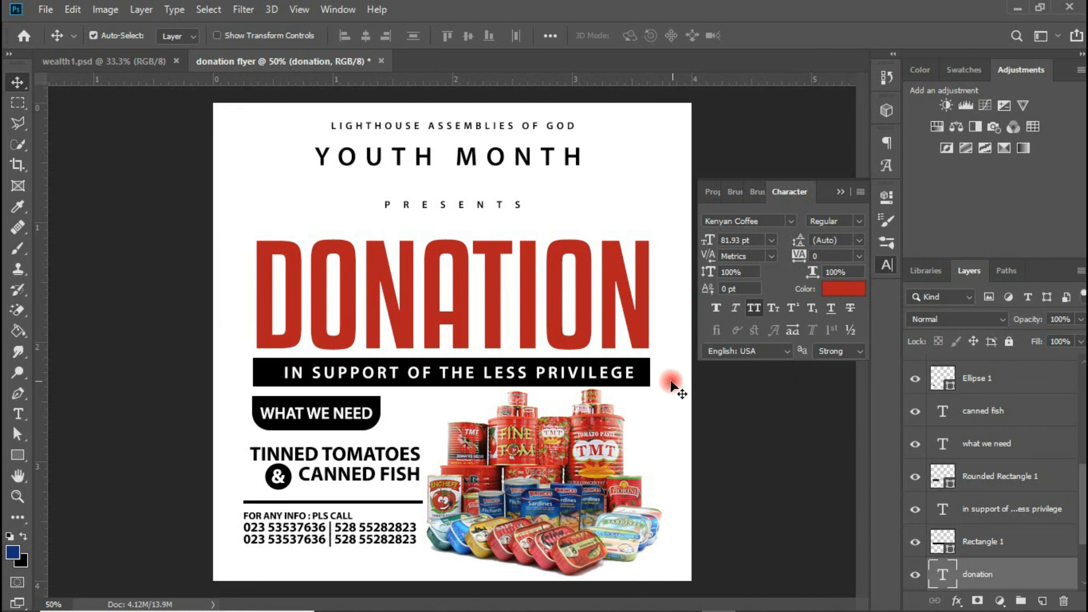
- Fill the subtitle bar with dark navy #0c2a56 sampled from the canned food photo
{"action": "left_click", "coordinate": [644, 373]}
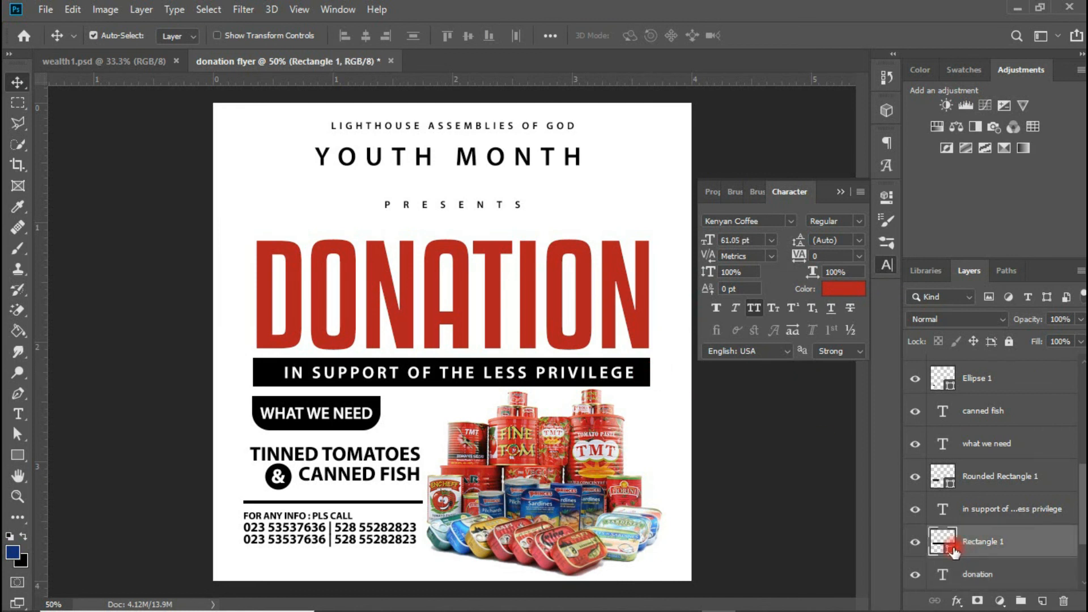
{"action": "double_click", "coordinate": [951, 545]}
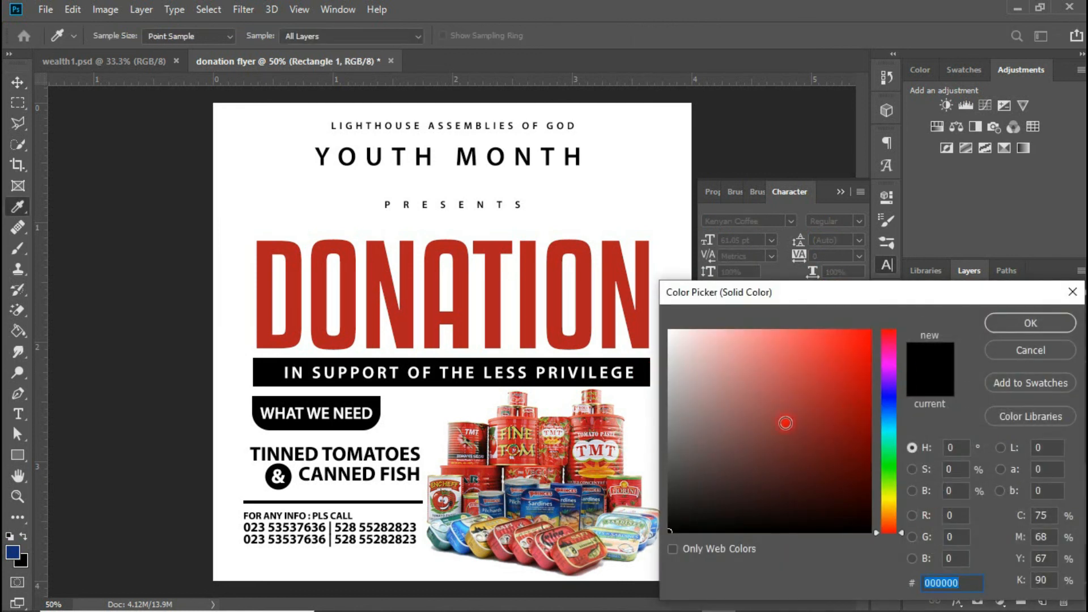
{"action": "left_click", "coordinate": [466, 531]}
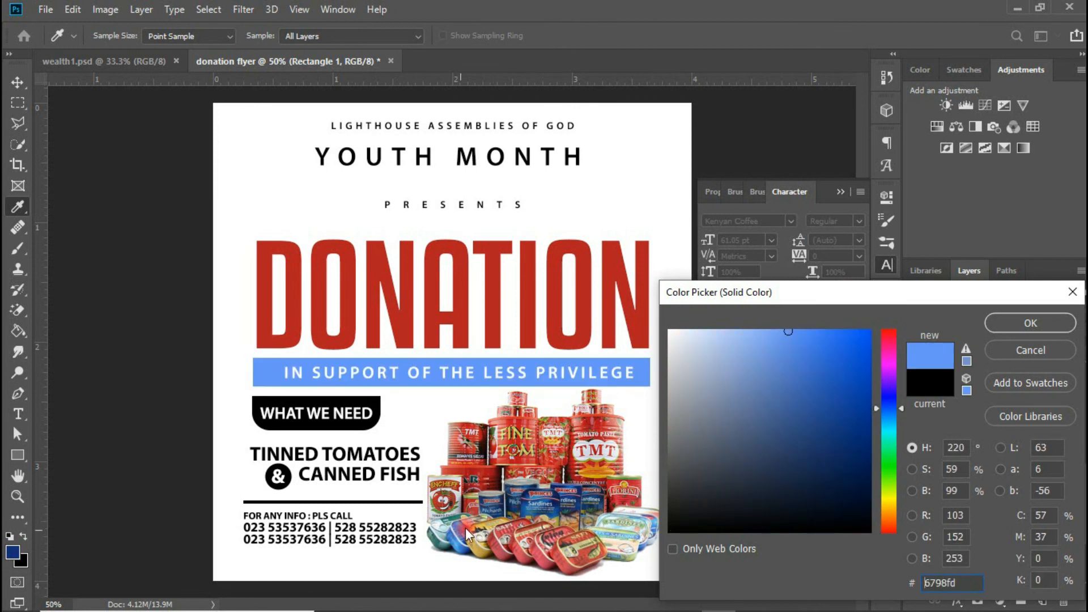
{"action": "left_click", "coordinate": [502, 502]}
{"action": "left_click", "coordinate": [501, 504]}
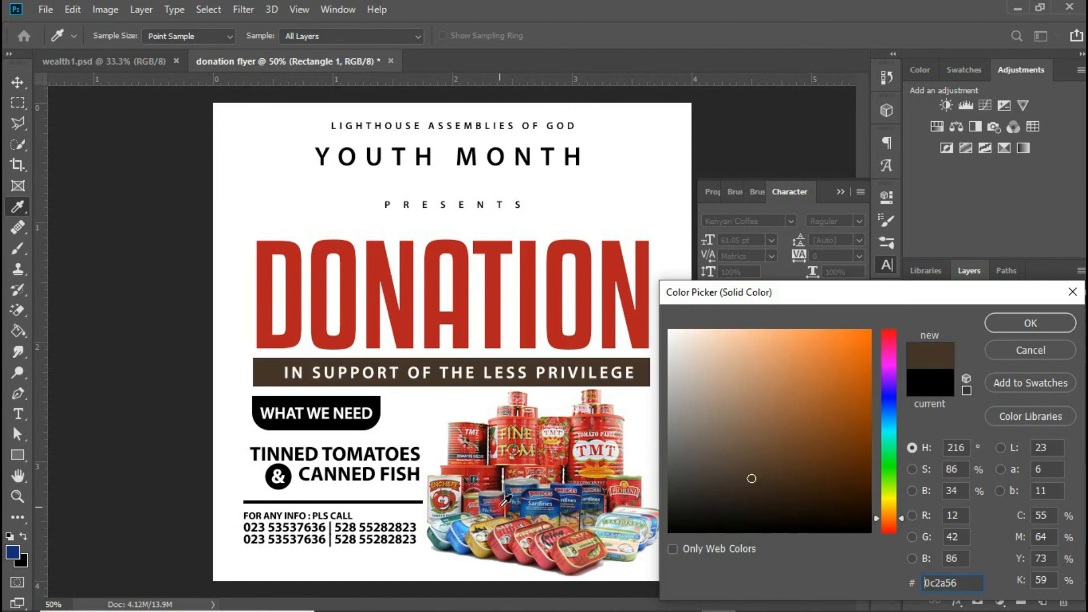
{"action": "left_click", "coordinate": [500, 508]}
{"action": "left_click", "coordinate": [1037, 326]}
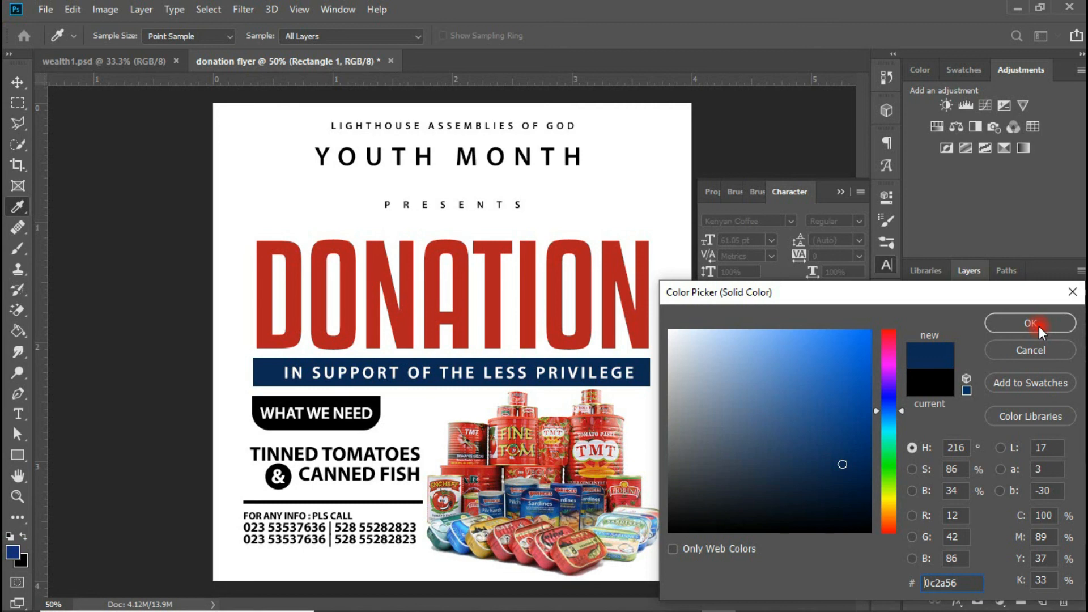
{"action": "left_click", "coordinate": [1038, 325]}
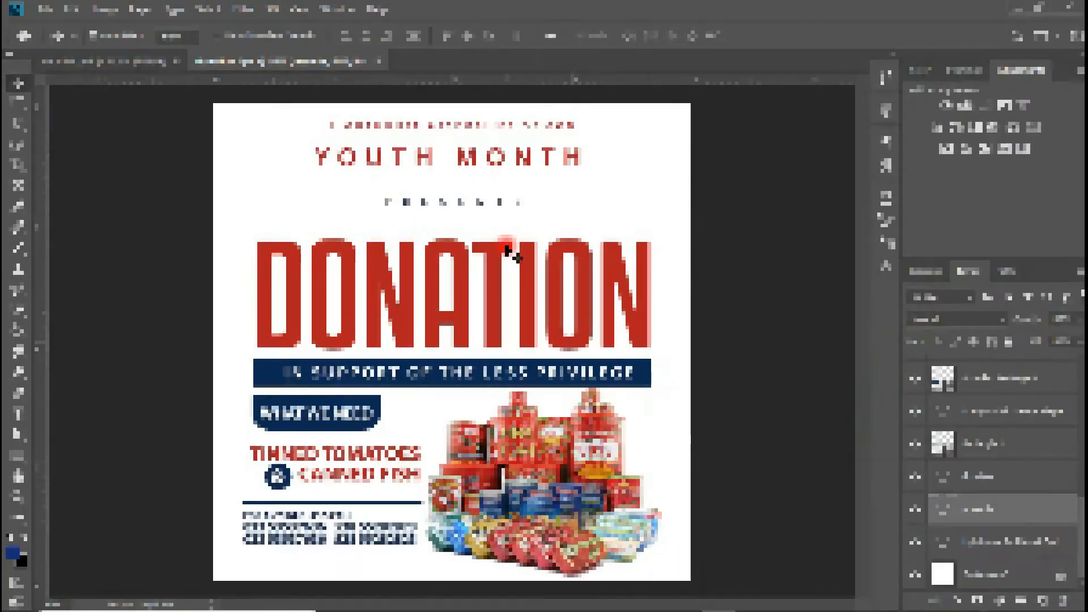